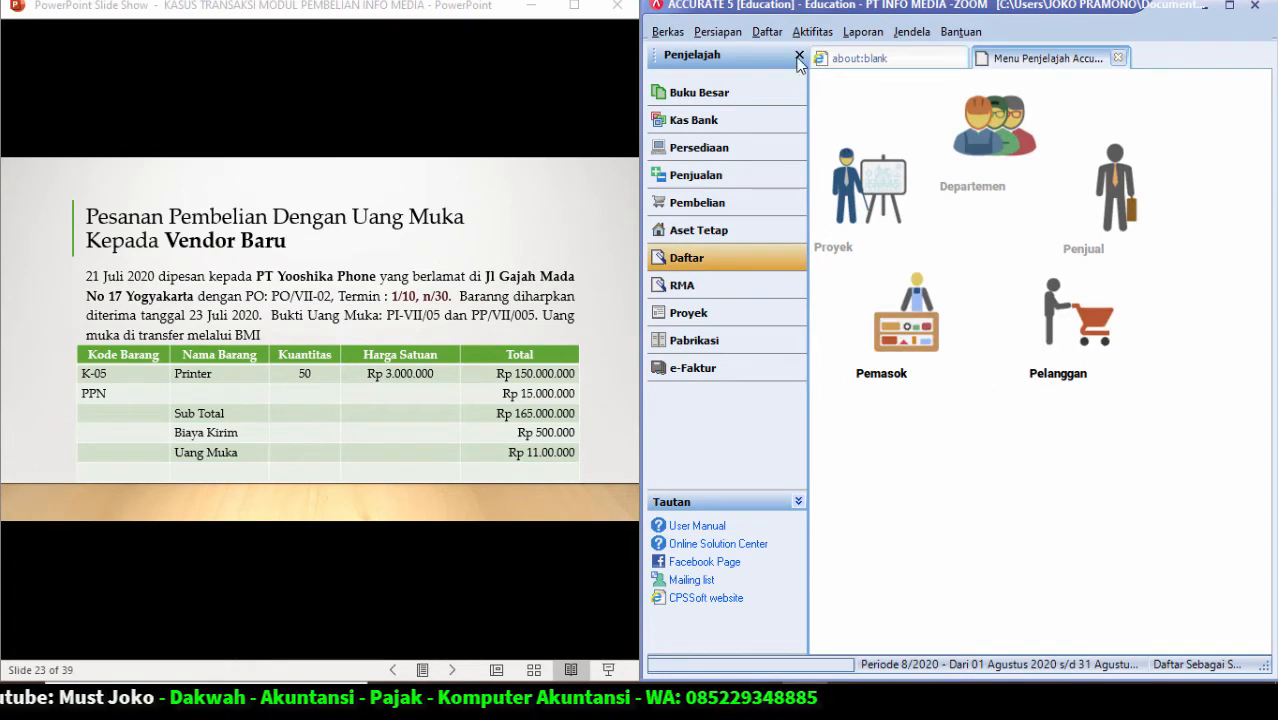
{"action": "left_click", "coordinate": [767, 32]}
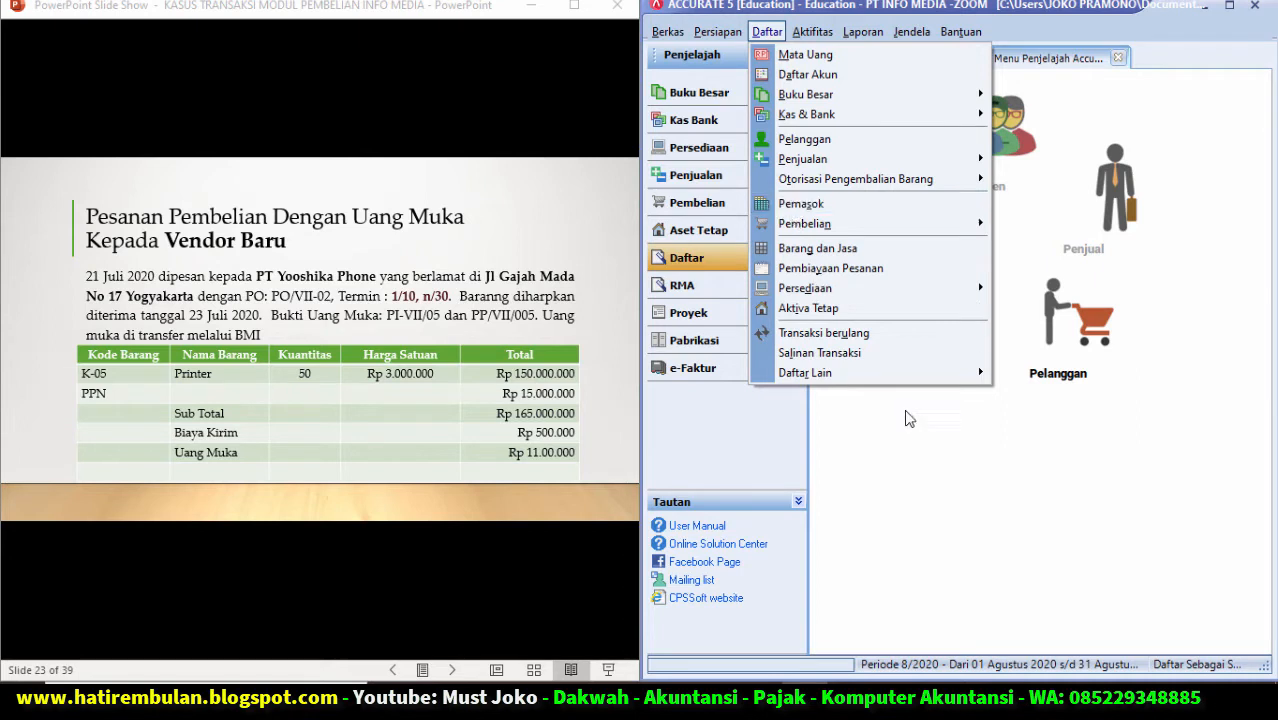
{"action": "left_click", "coordinate": [921, 483]}
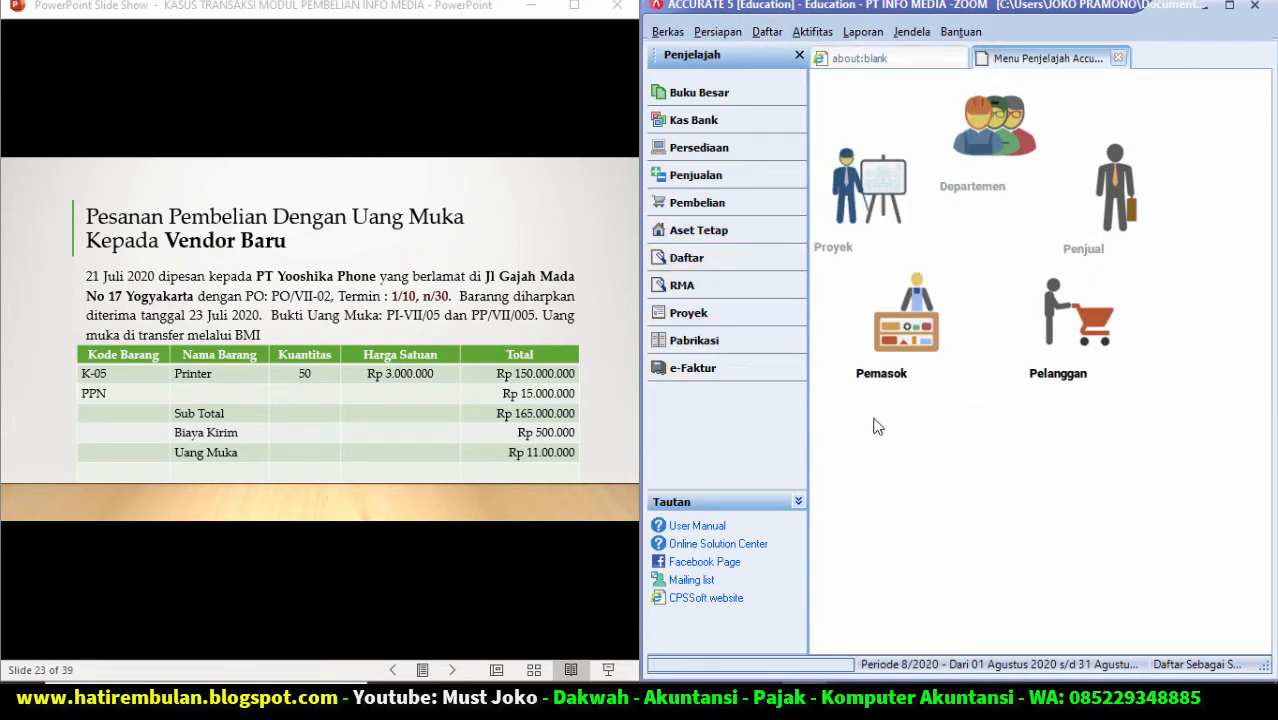
{"action": "left_click", "coordinate": [757, 32]}
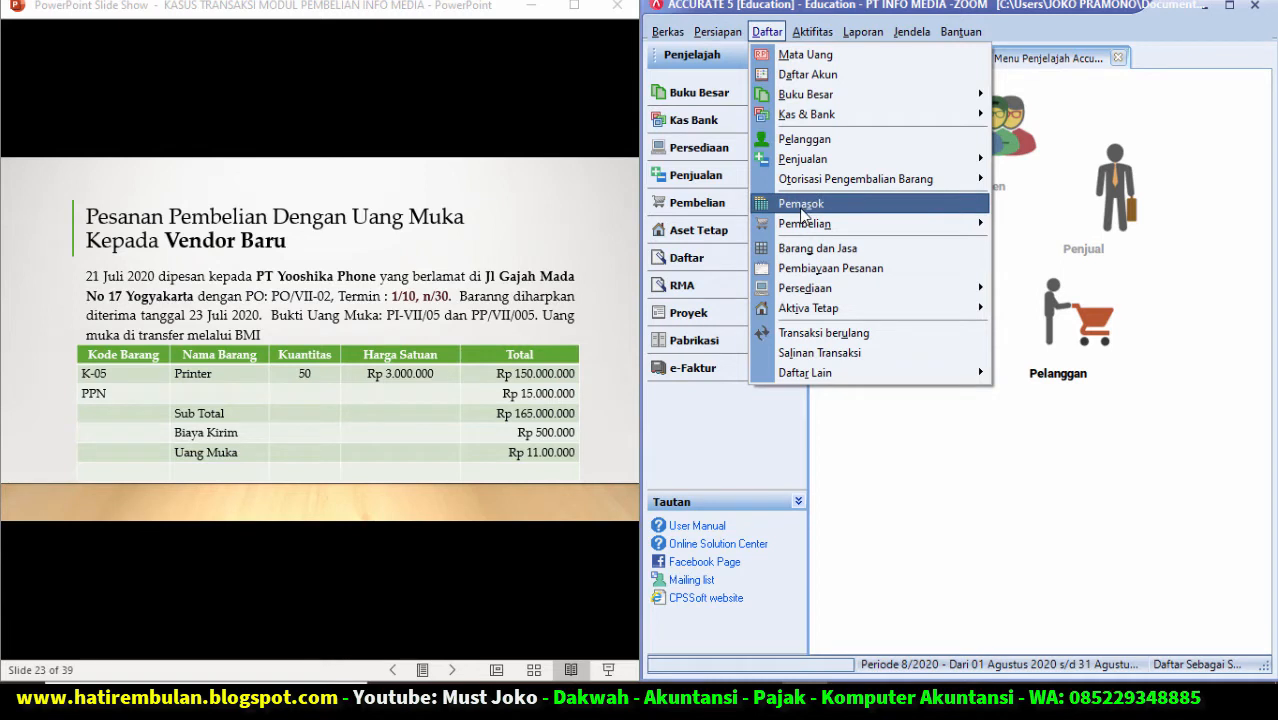
{"action": "left_click", "coordinate": [896, 448]}
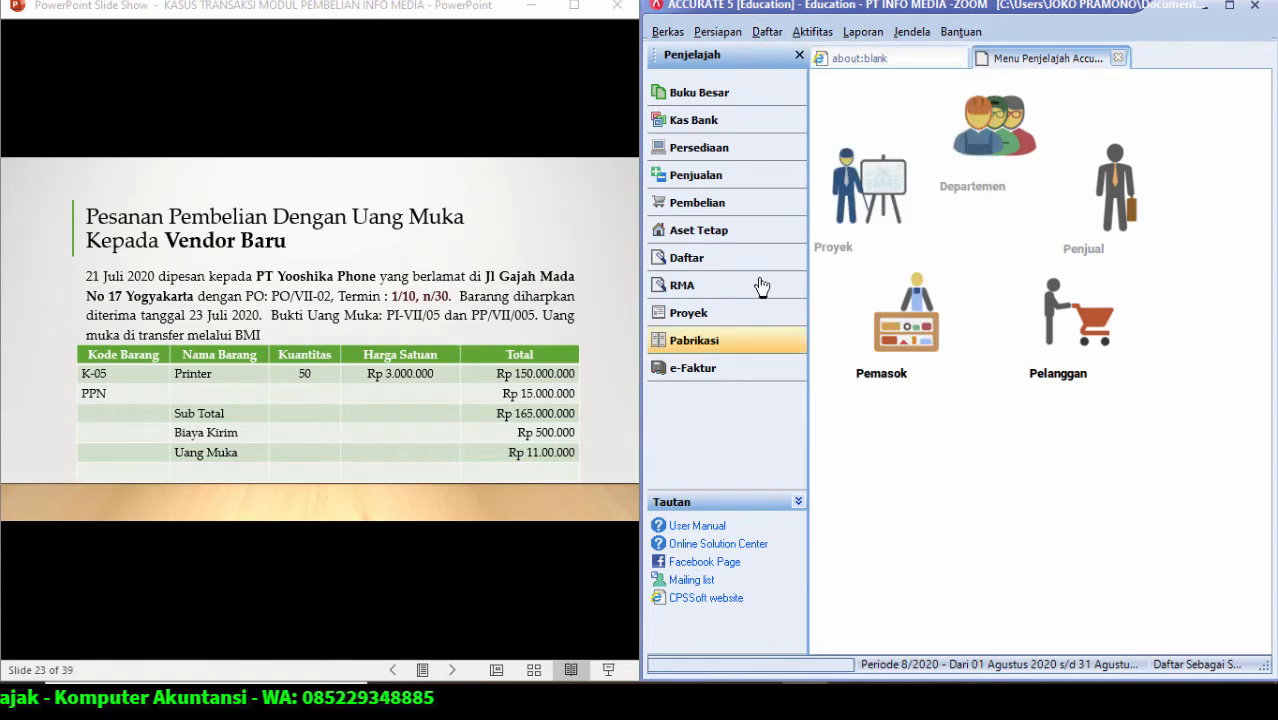
Step: Open the supplier list (Pemasok) and hide its filter pane
{"action": "left_click", "coordinate": [710, 257]}
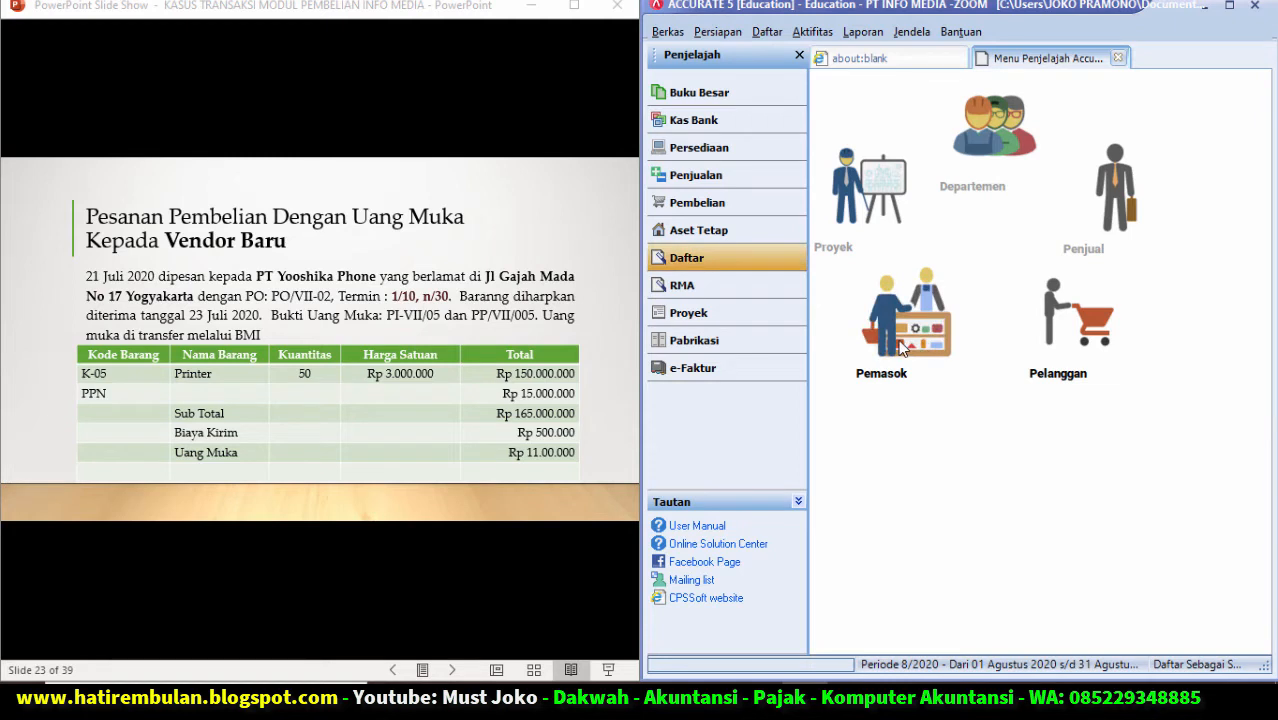
{"action": "left_click", "coordinate": [900, 345]}
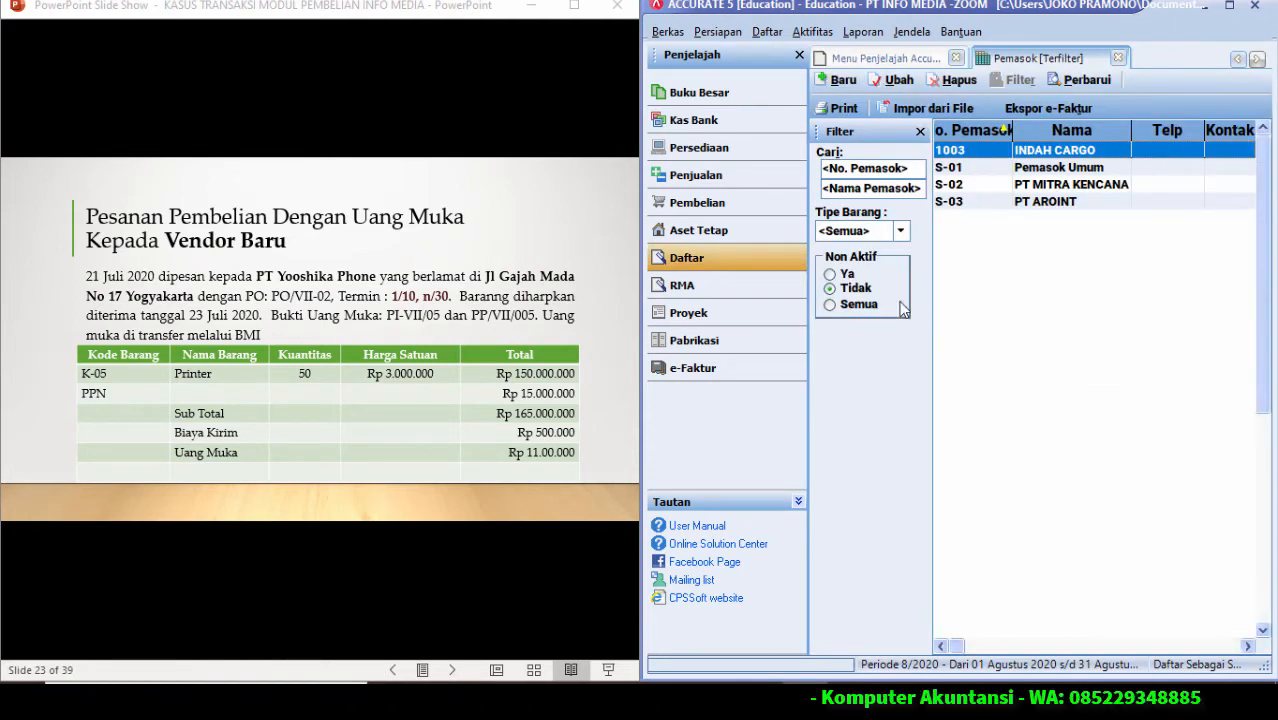
{"action": "left_click", "coordinate": [920, 132]}
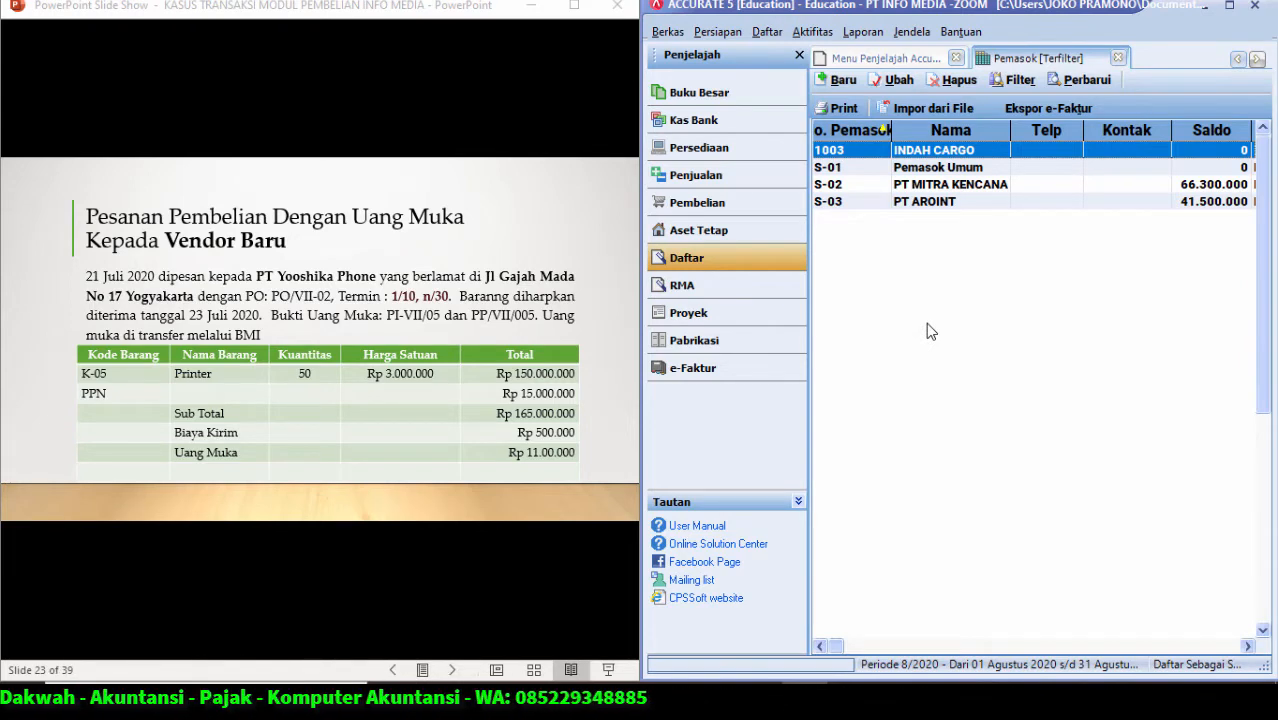
Step: Start a new supplier record with the explorer pane closed, and check the numbering of the existing suppliers
{"action": "left_click", "coordinate": [837, 83]}
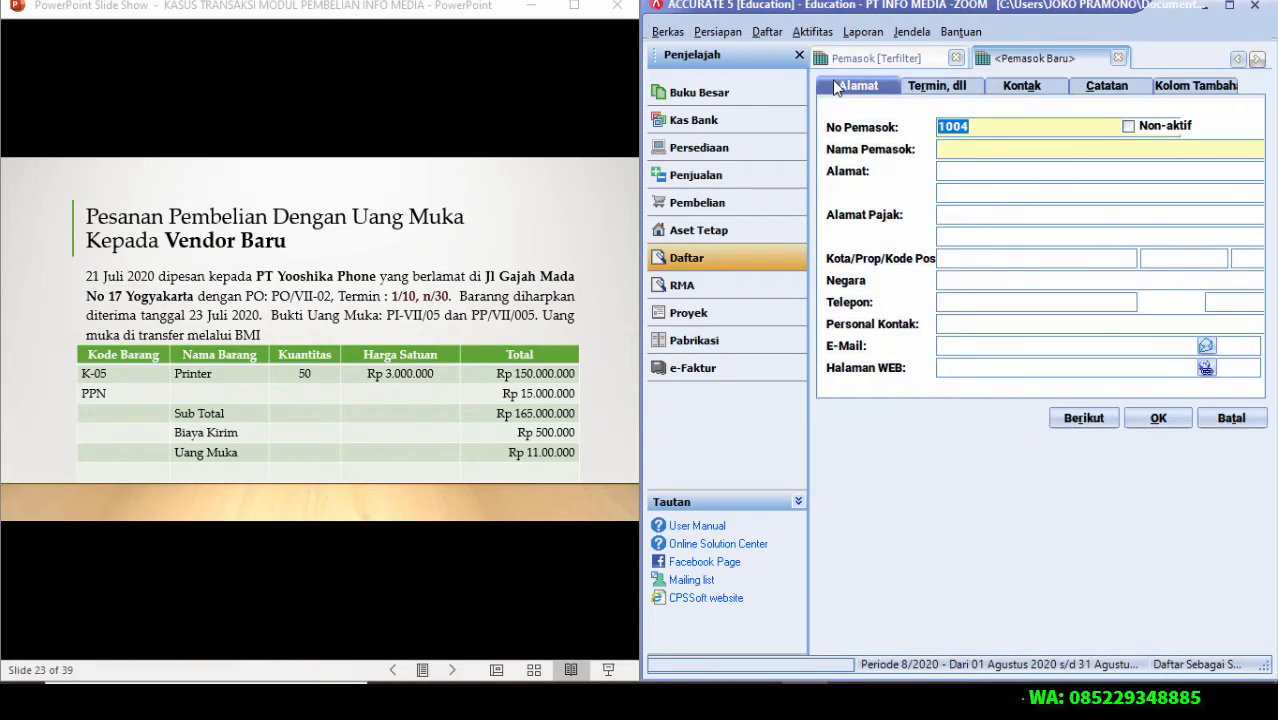
{"action": "left_click", "coordinate": [799, 56]}
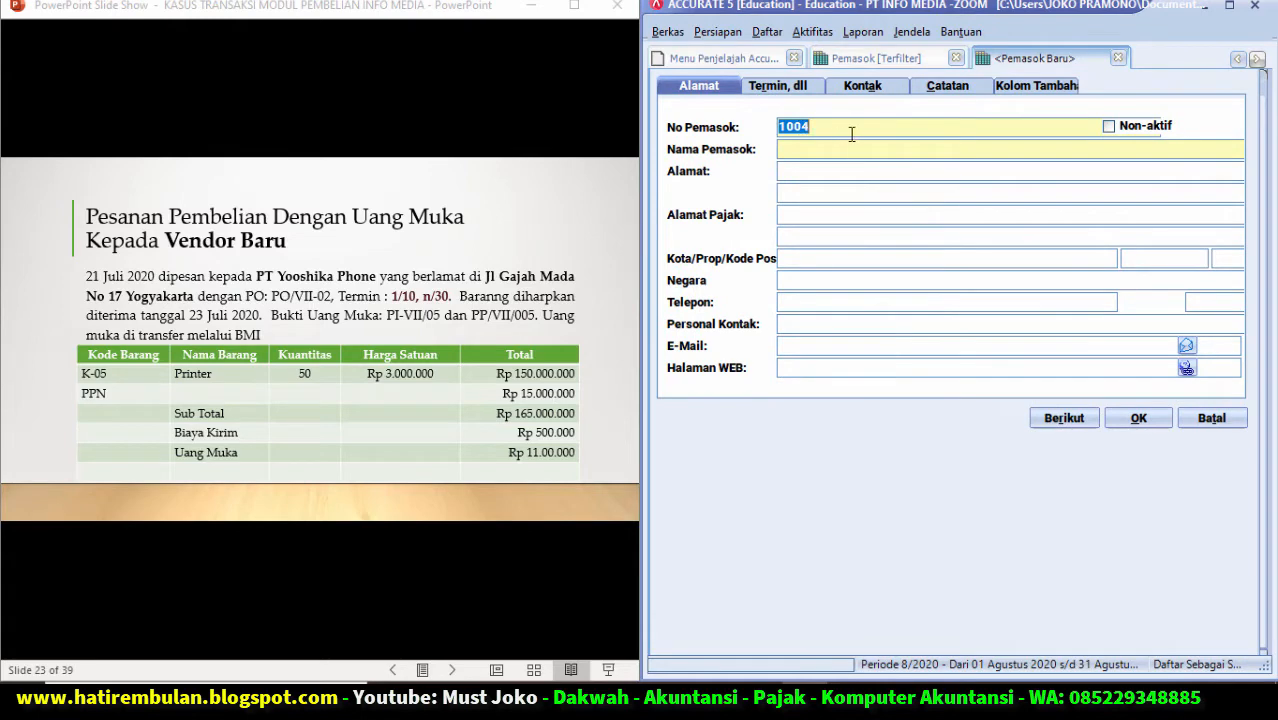
{"action": "left_click", "coordinate": [866, 62]}
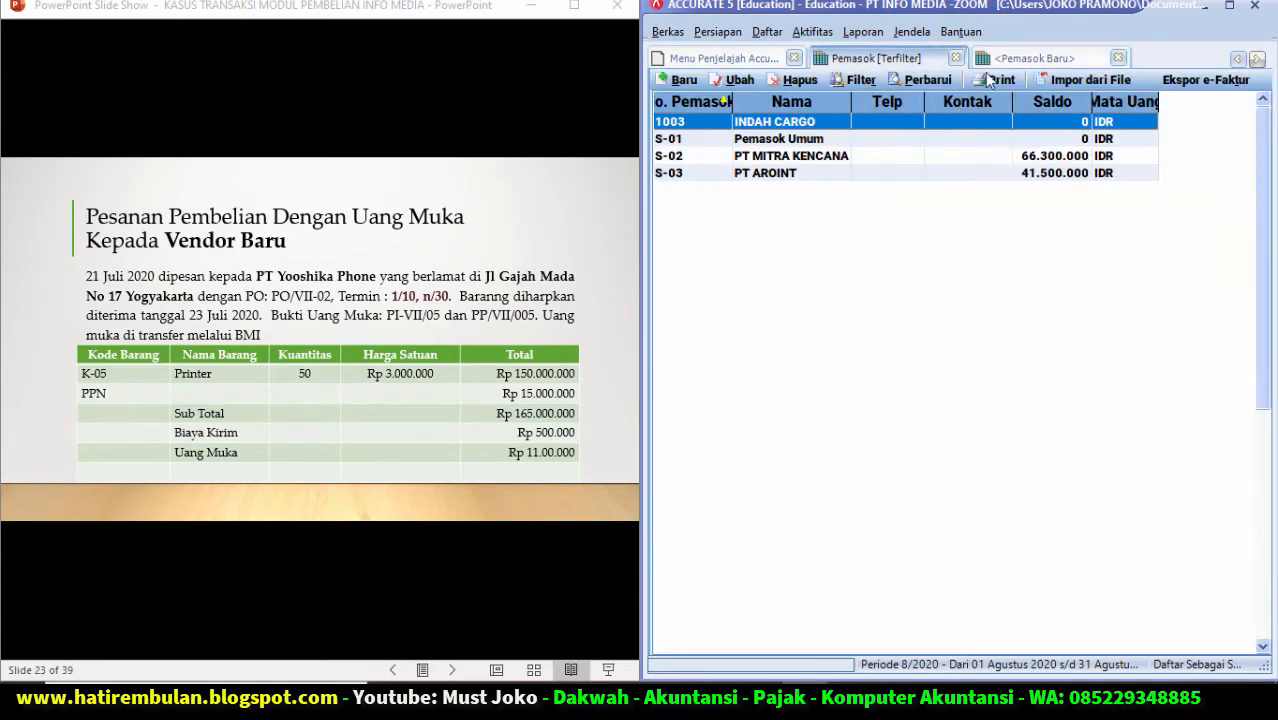
{"action": "left_click", "coordinate": [1008, 58]}
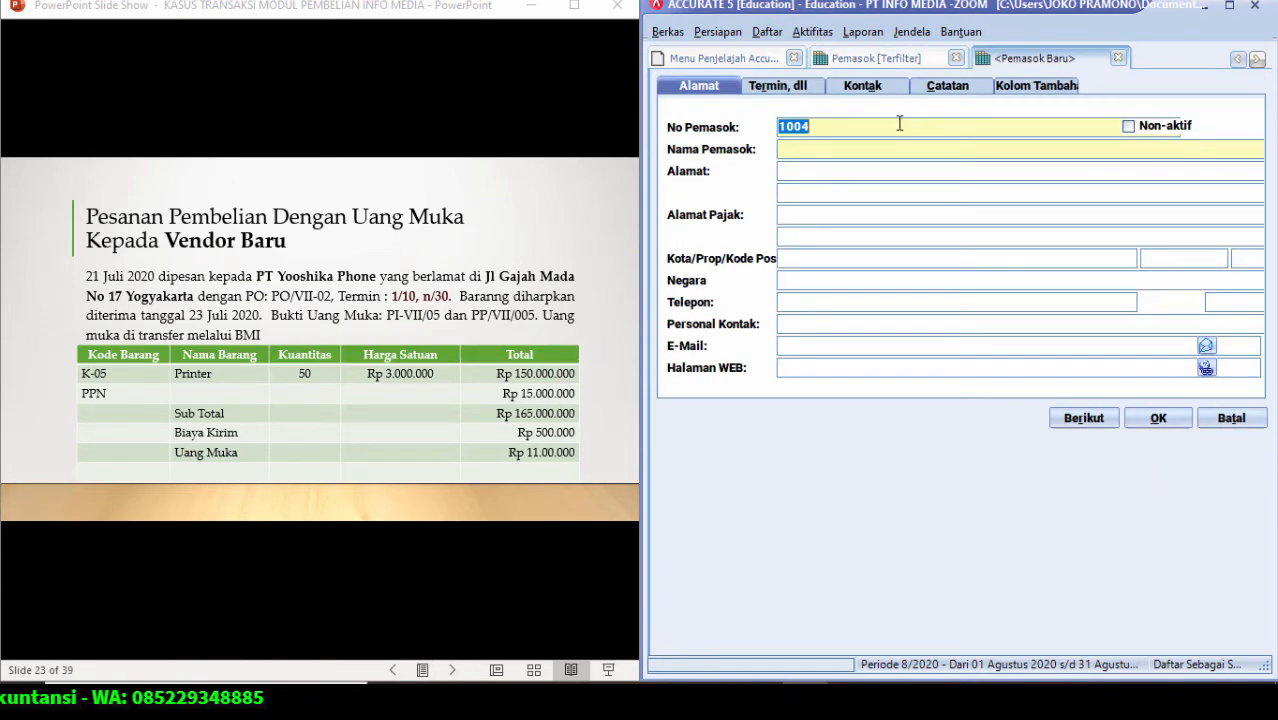
Step: Set the new supplier's number to S-04 and its name to PT YOOSHIKA PHONE
{"action": "type", "text": "s"}
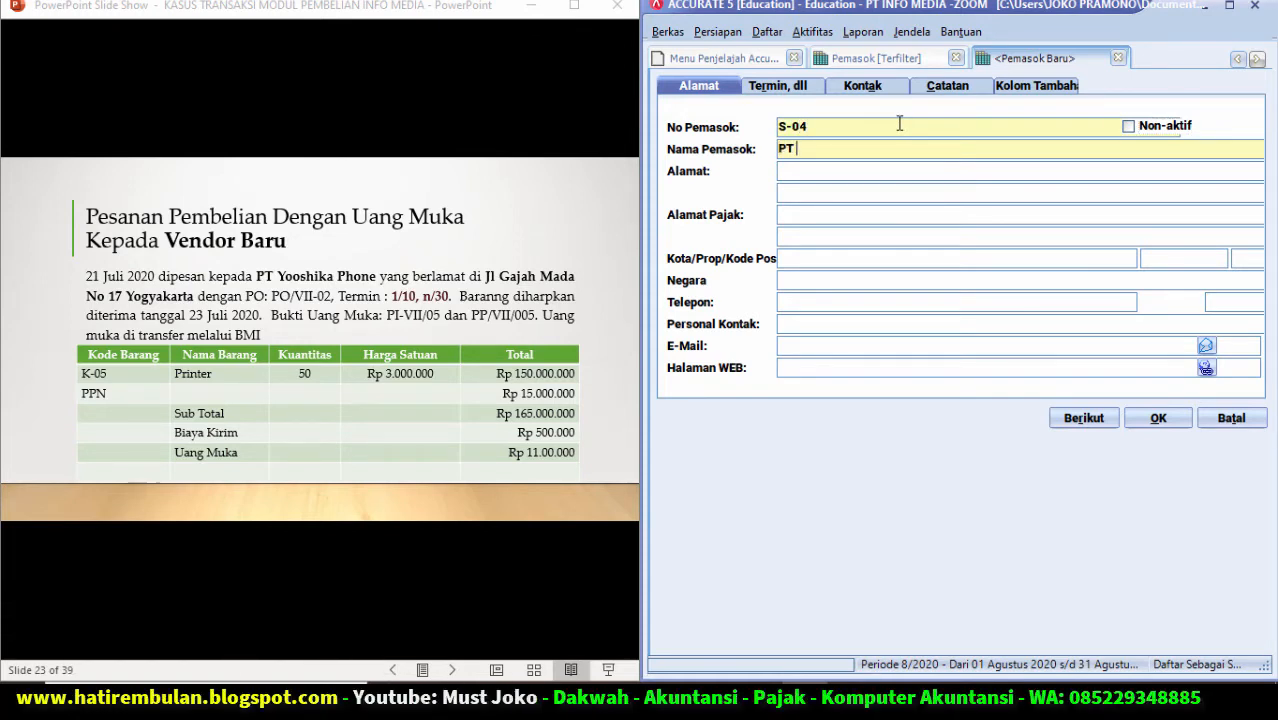
{"action": "type", "text": "PT YOOSHIKA "}
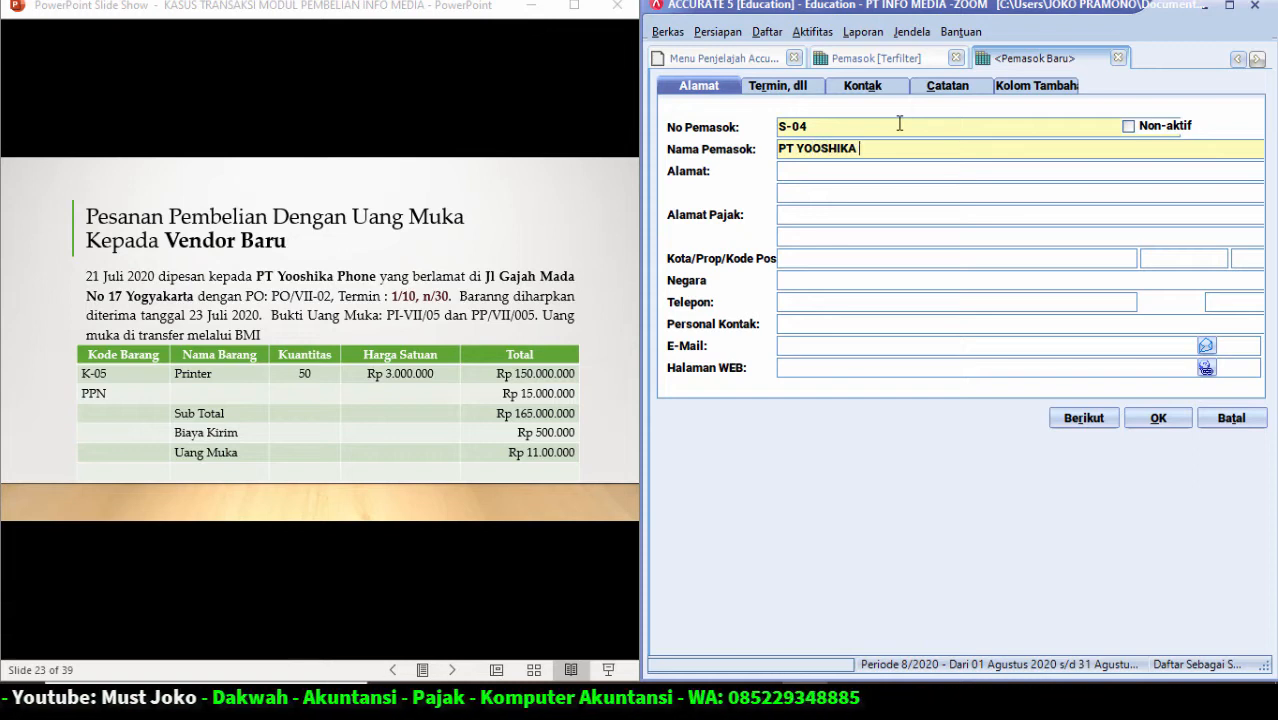
{"action": "type", "text": "PHONE"}
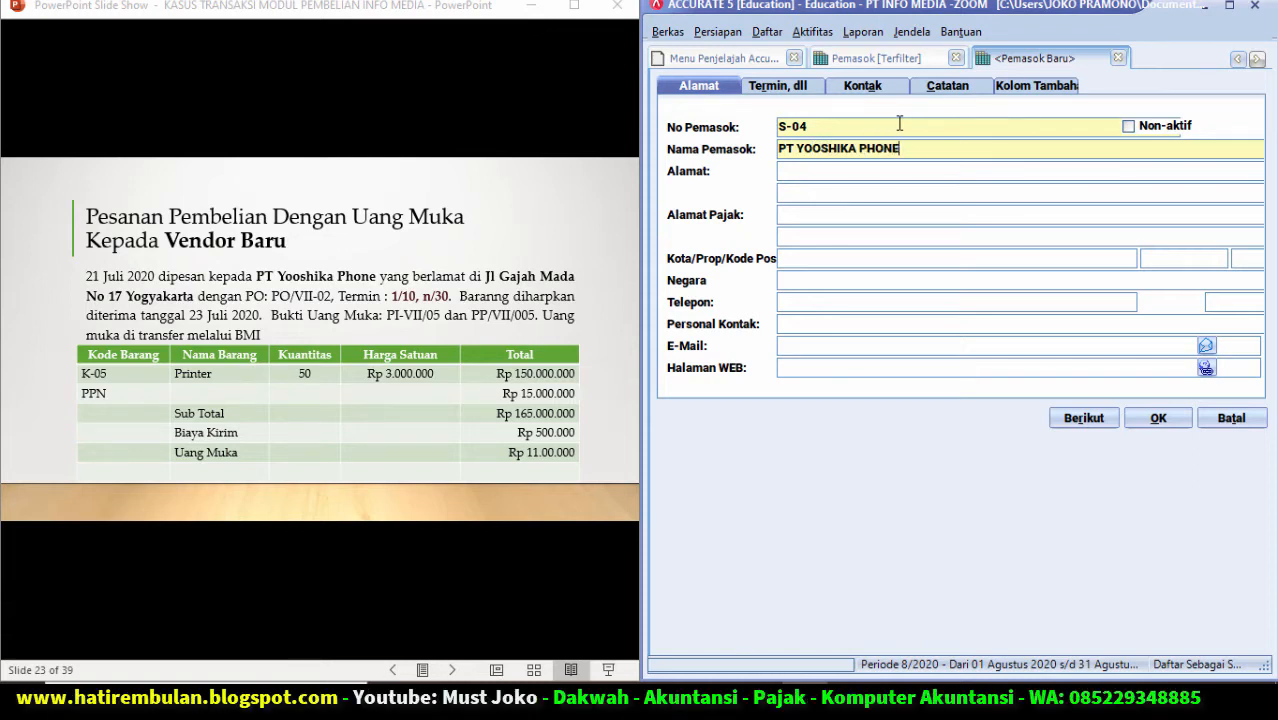
{"action": "key", "text": "Tab"}
Step: Enter the supplier's street address and city in the first Alamat line
{"action": "type", "text": "JL Gaja"}
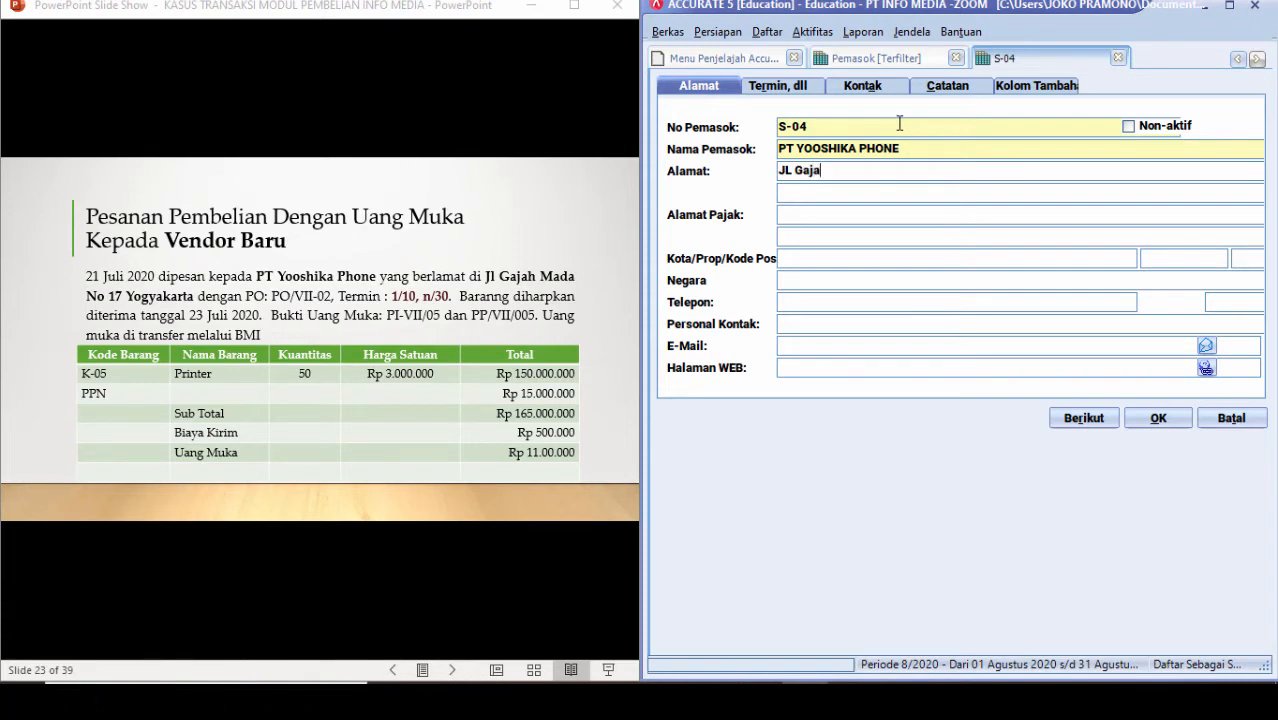
{"action": "type", "text": "h Mada N"}
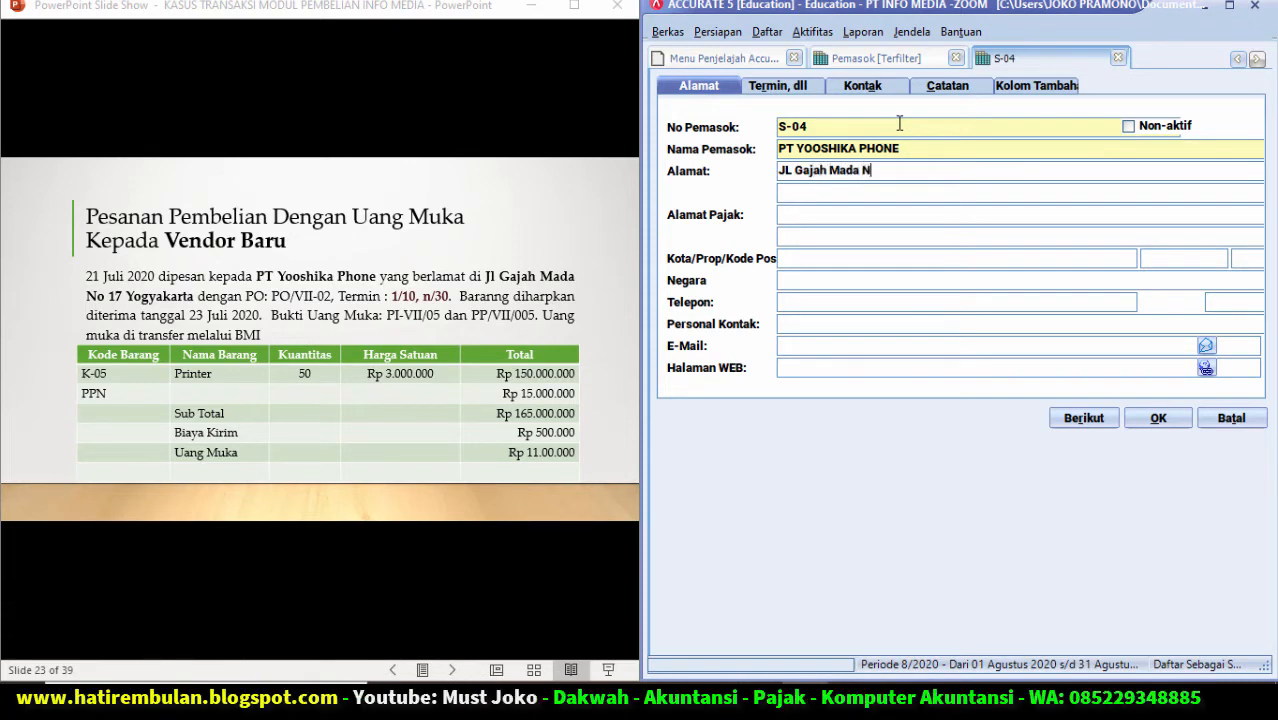
{"action": "type", "text": "o 17 Yo"}
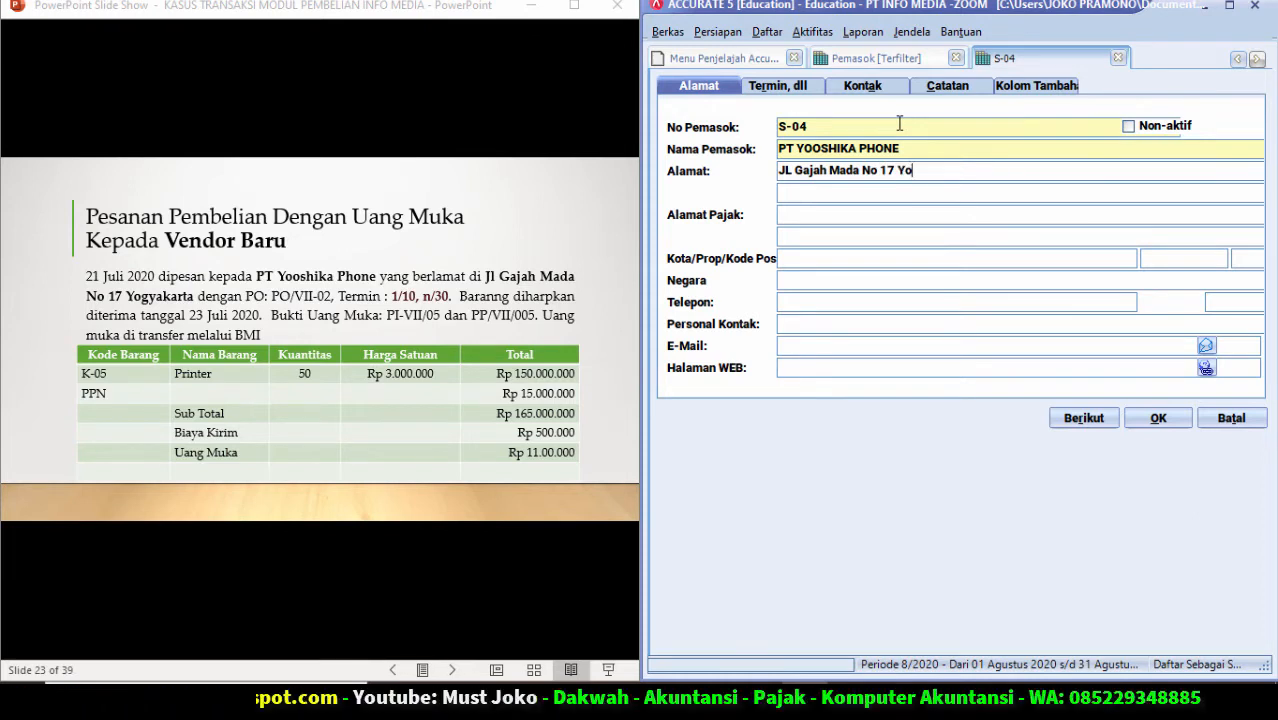
{"action": "type", "text": "gyakarta"}
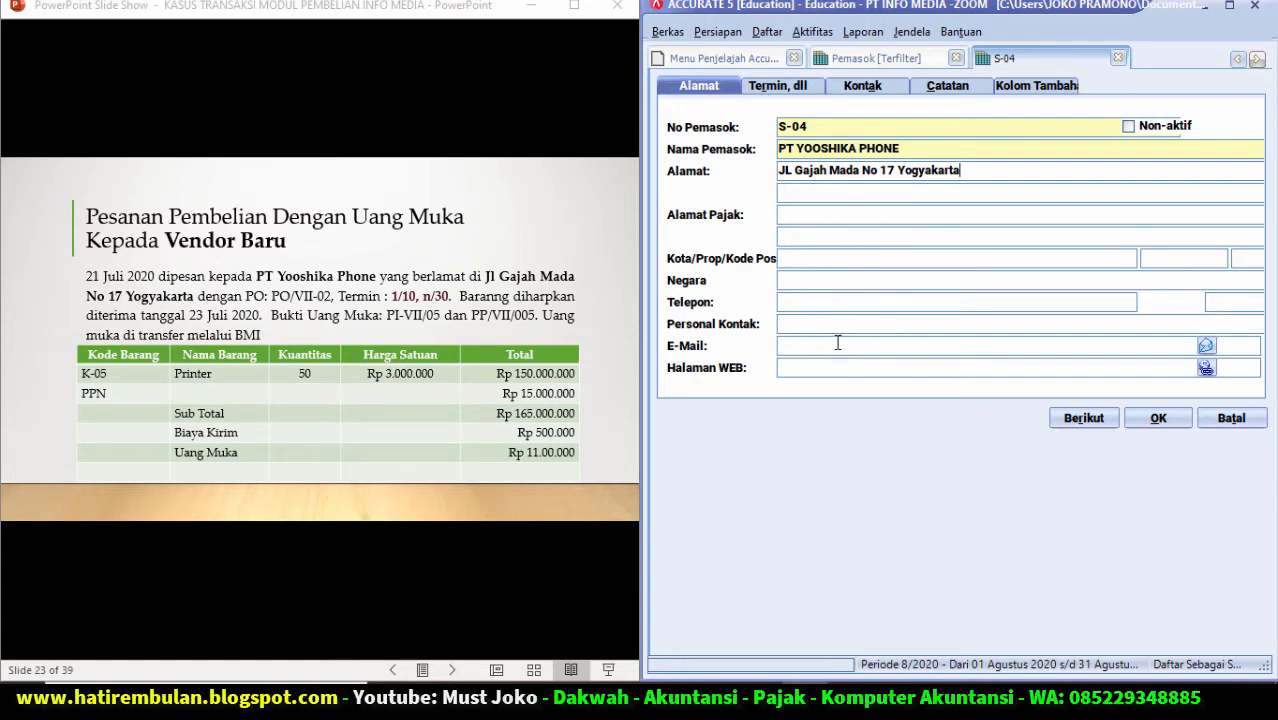
Step: Open the supplier's Termin, dll settings and view the available payment terms
{"action": "left_click", "coordinate": [772, 89]}
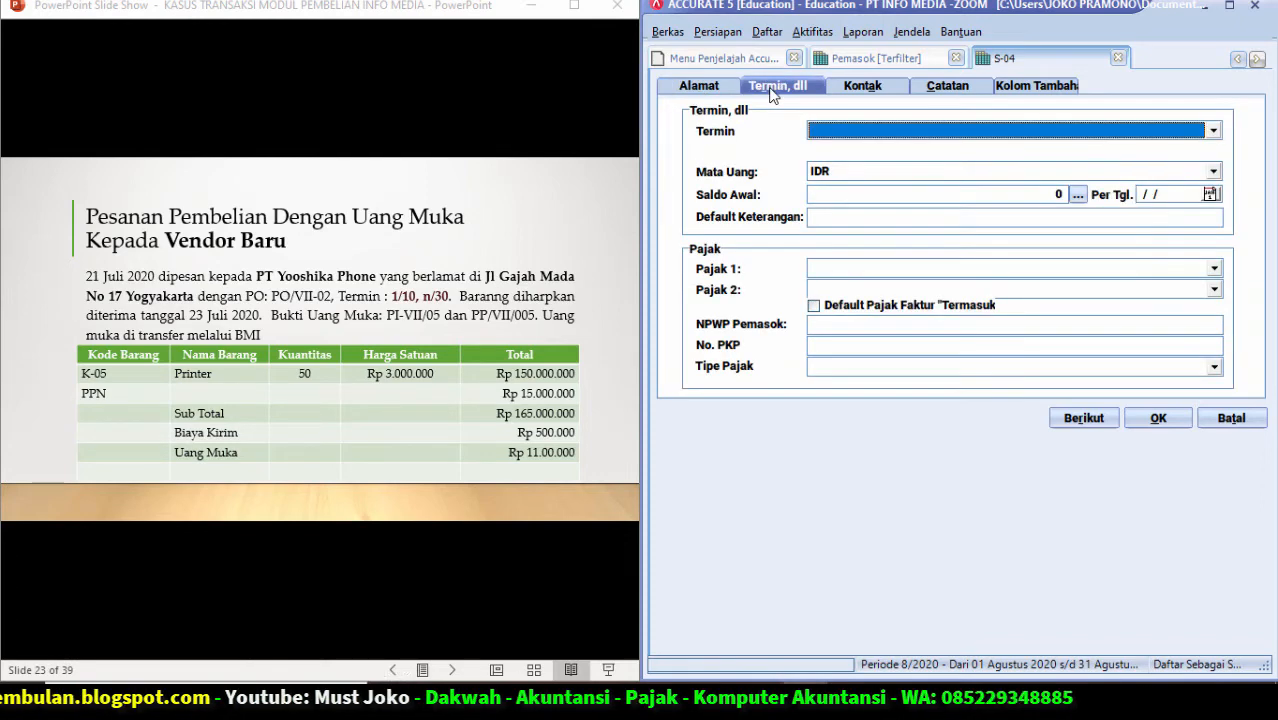
{"action": "left_click", "coordinate": [838, 132]}
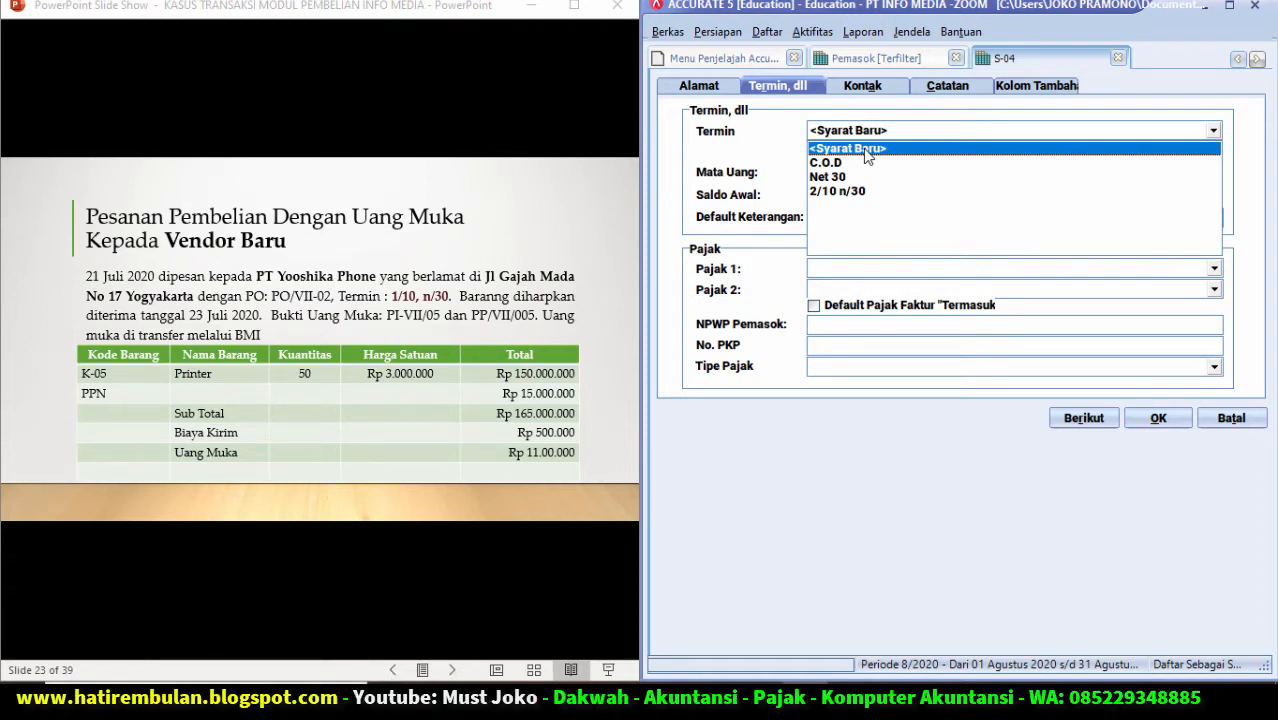
{"action": "left_click", "coordinate": [767, 31]}
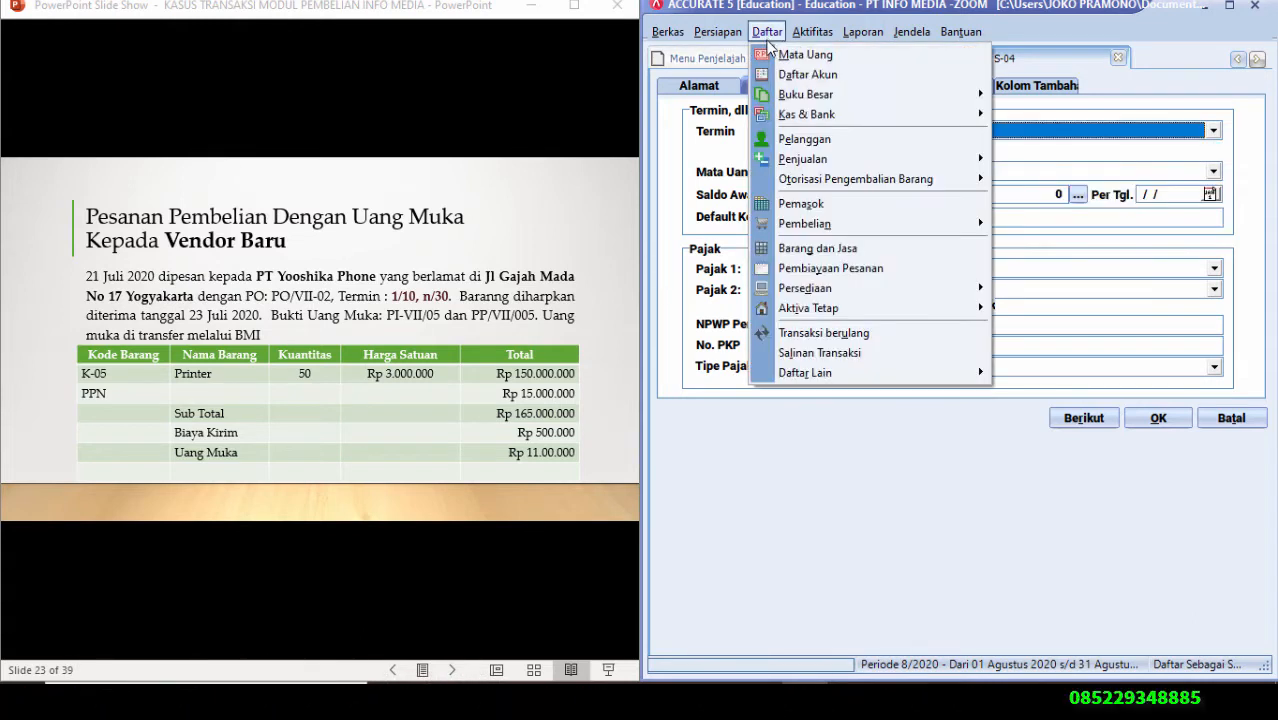
{"action": "mouse_move", "coordinate": [827, 374]}
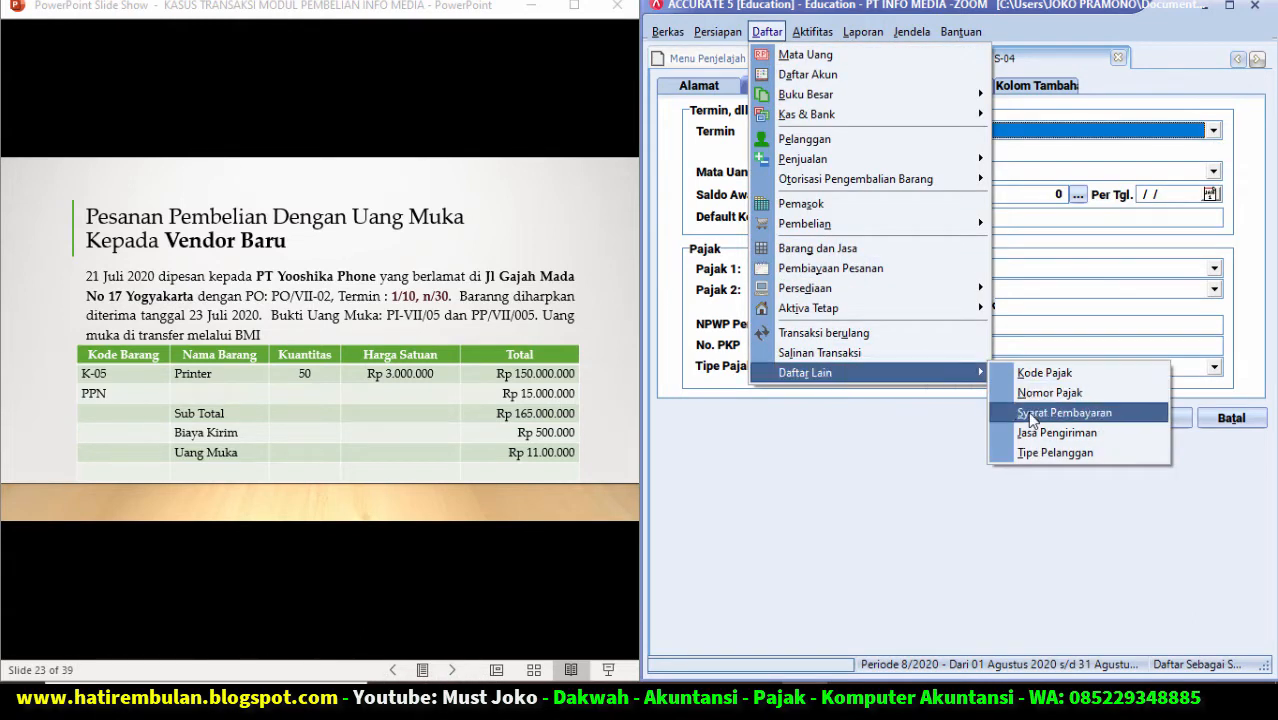
{"action": "left_click", "coordinate": [900, 413]}
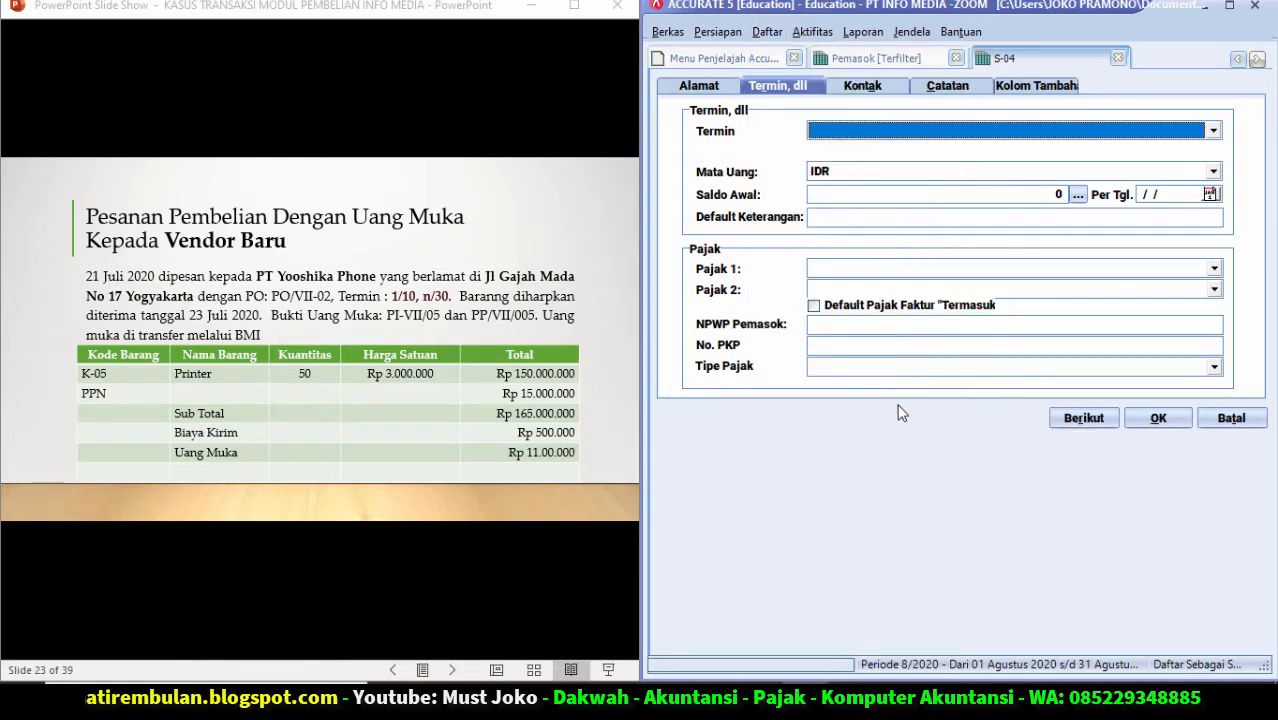
{"action": "left_click", "coordinate": [840, 136]}
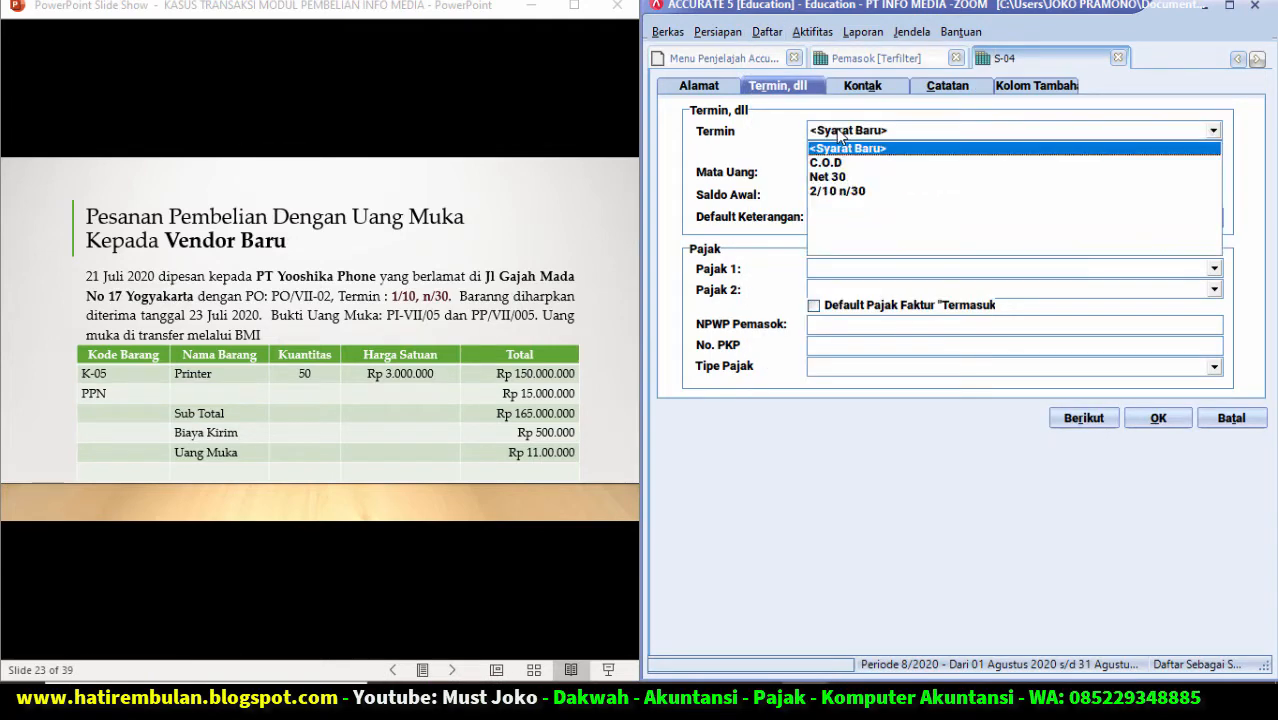
{"action": "left_click", "coordinate": [763, 33]}
{"action": "left_click", "coordinate": [763, 33]}
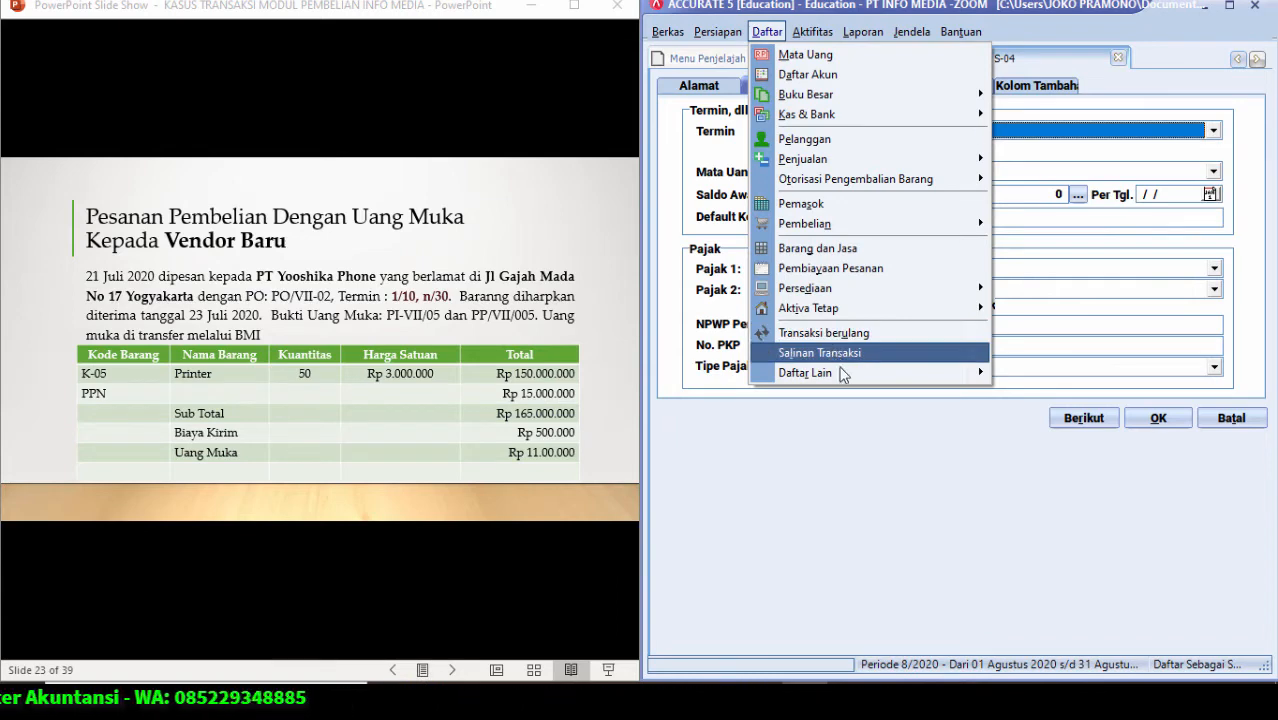
{"action": "mouse_move", "coordinate": [843, 373]}
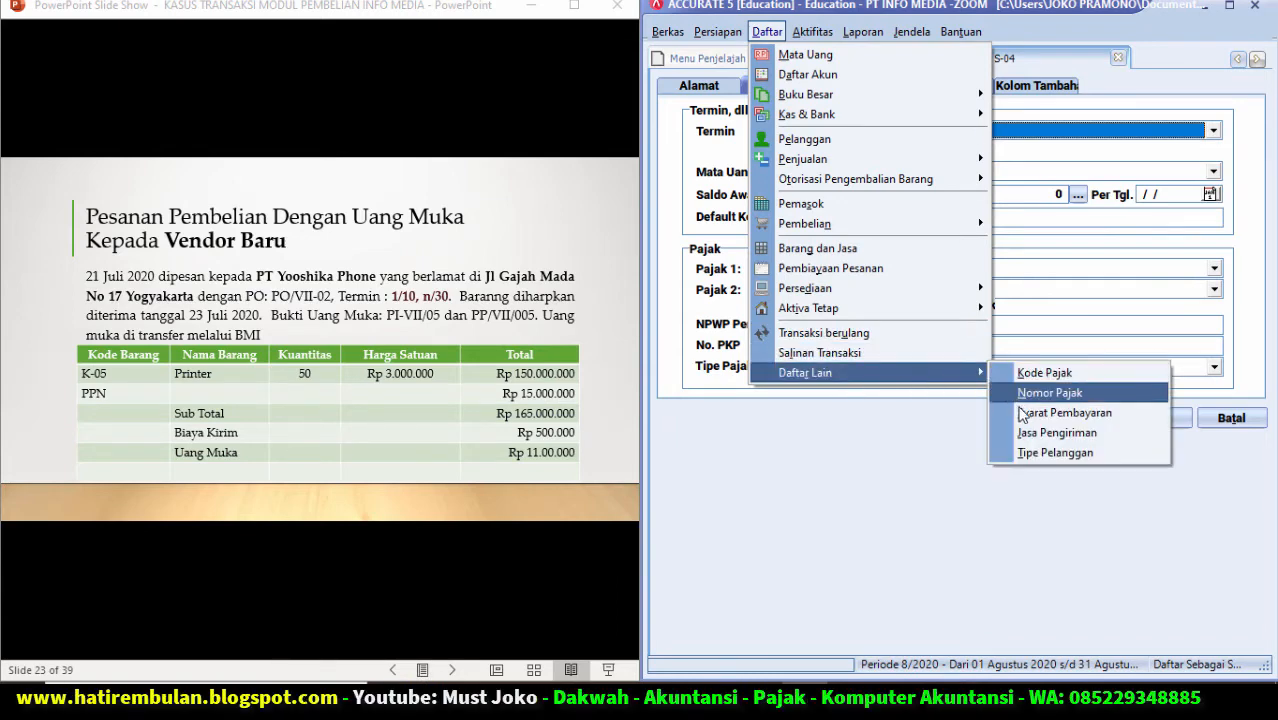
{"action": "left_click", "coordinate": [889, 459]}
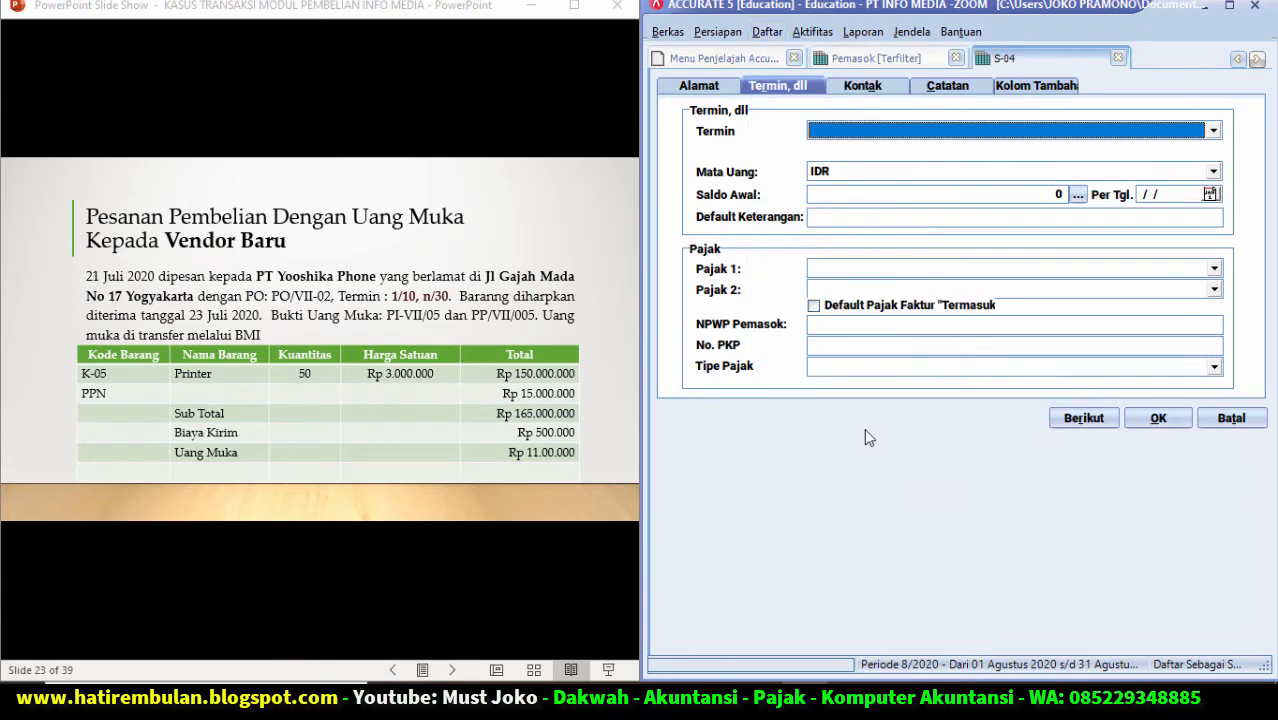
Step: Create a new payment term for the supplier: 1% discount within 10 days, due in 30 days, with the description 1/10, n/30
{"action": "left_click", "coordinate": [843, 134]}
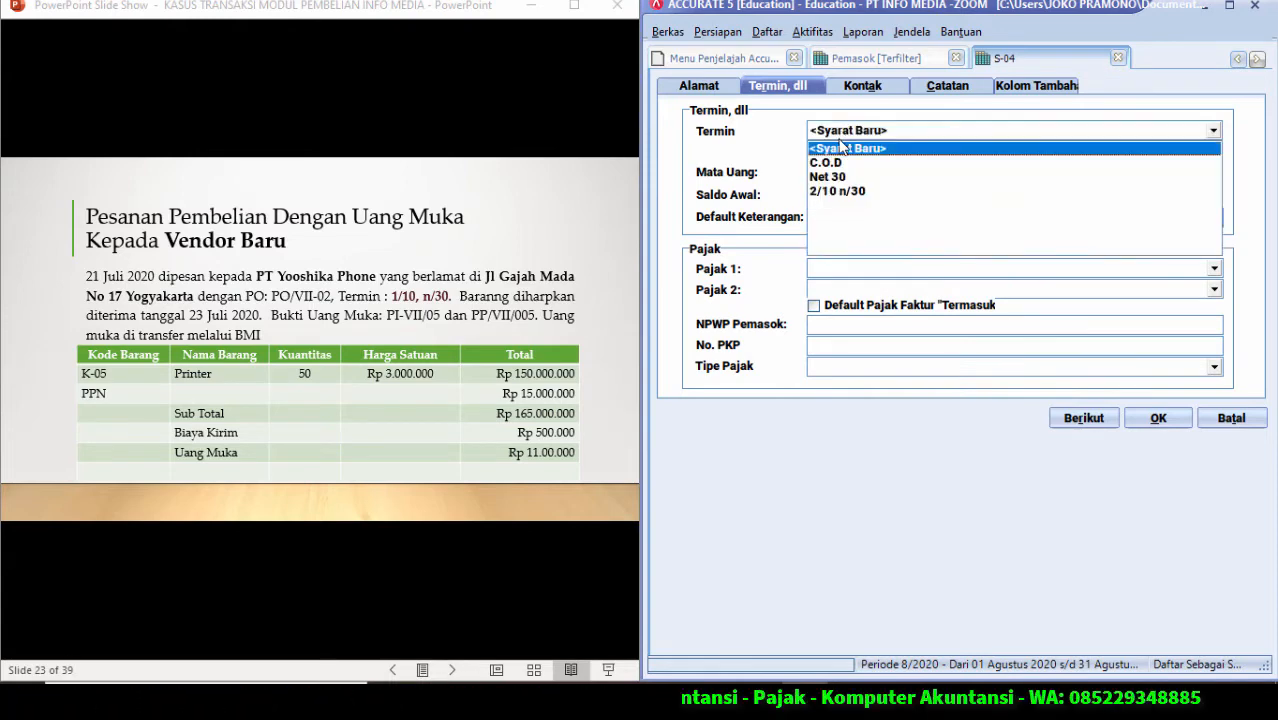
{"action": "left_click", "coordinate": [847, 152]}
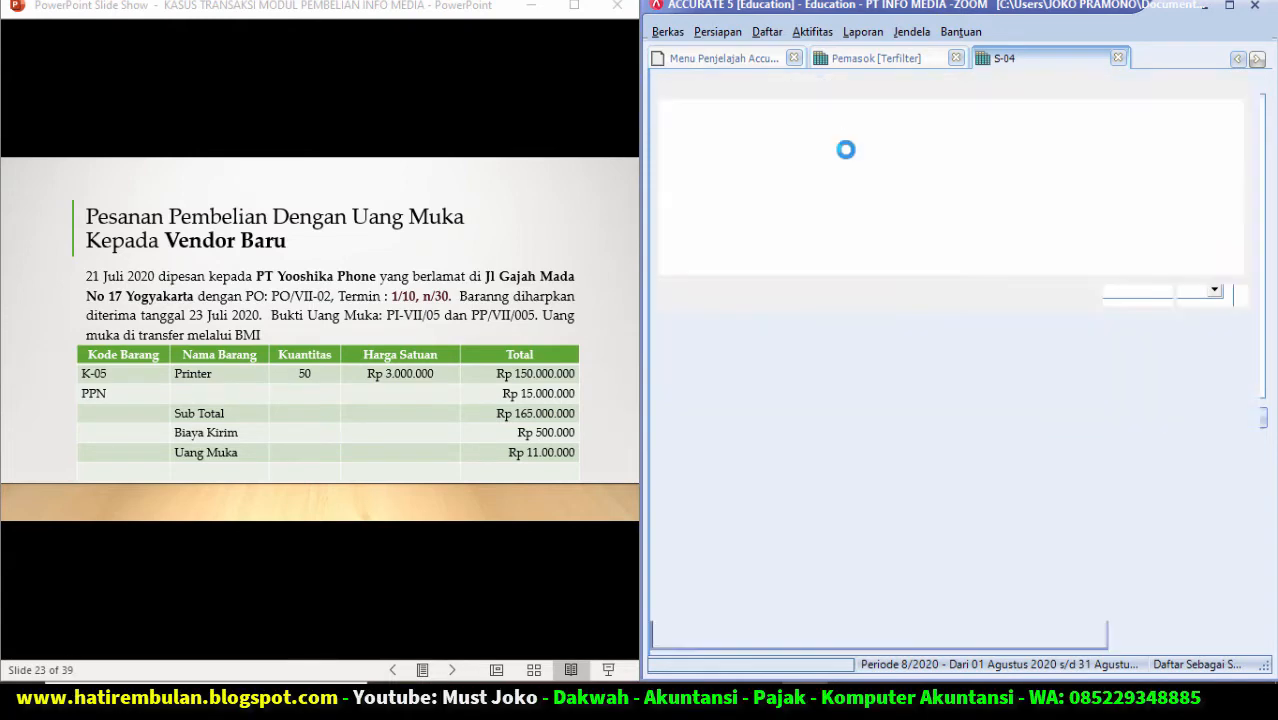
{"action": "left_click", "coordinate": [889, 126]}
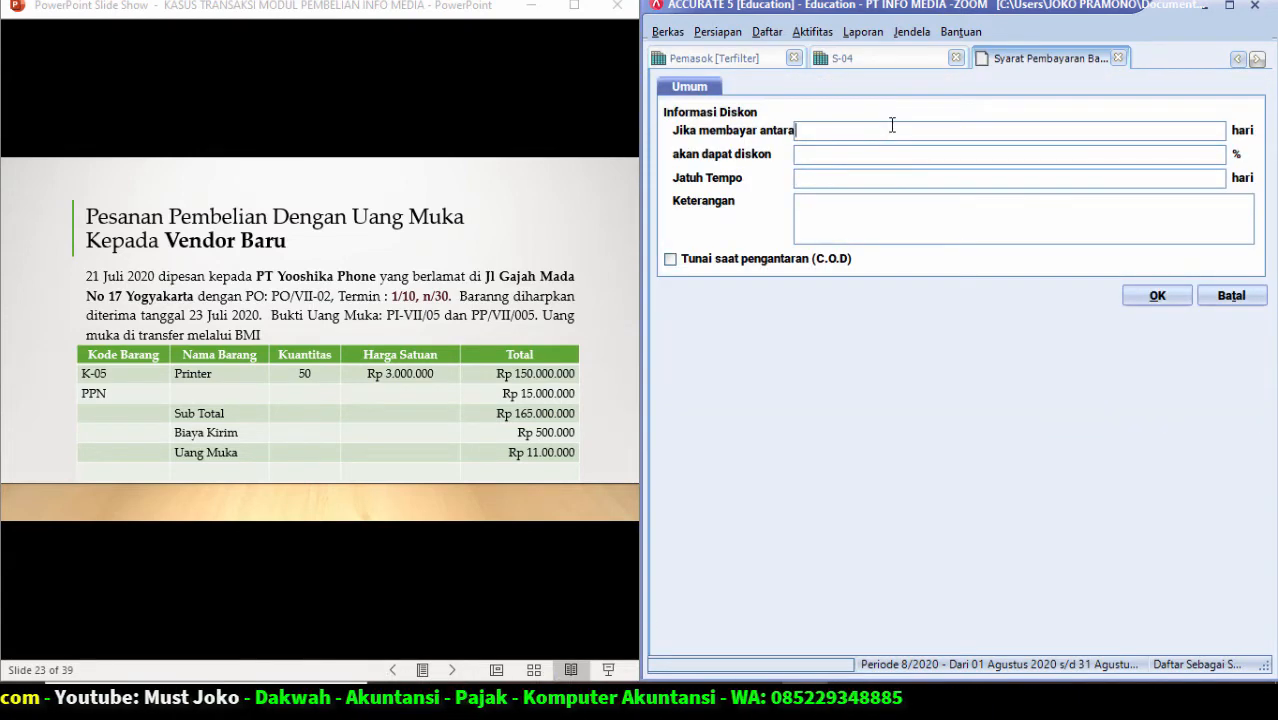
{"action": "type", "text": "10"}
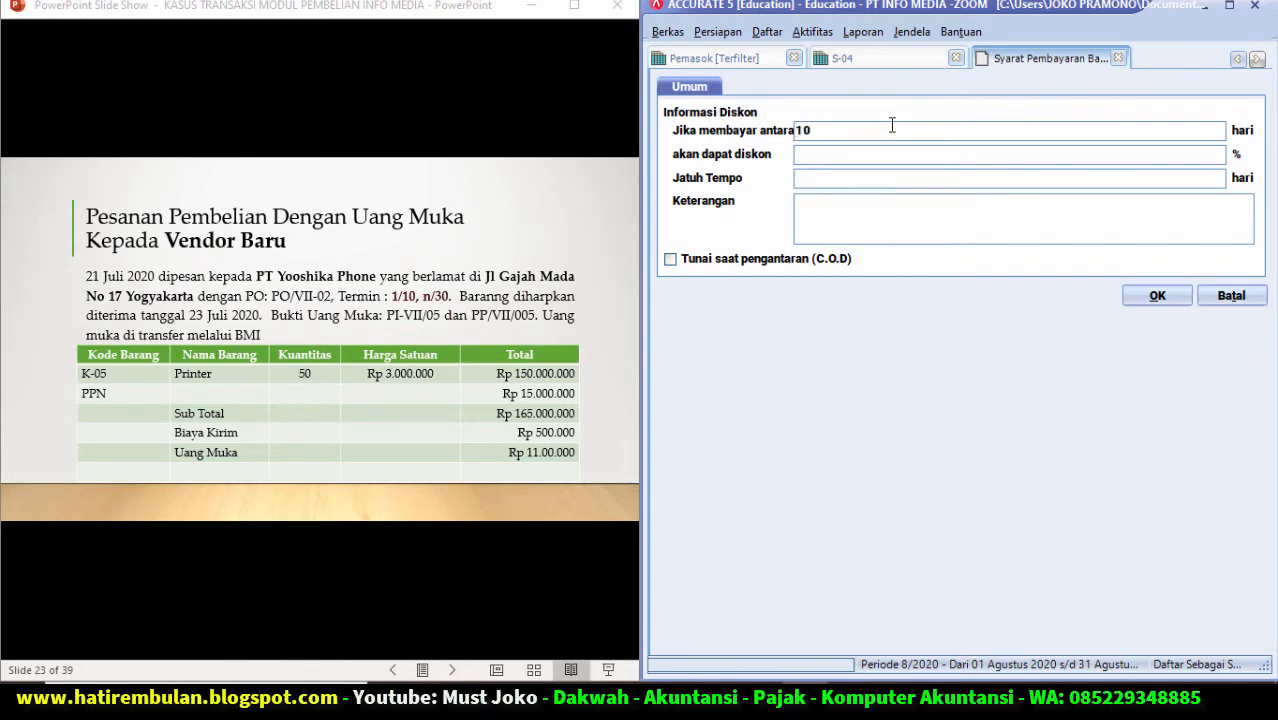
{"action": "key", "text": "Tab"}
{"action": "key", "text": "Tab"}
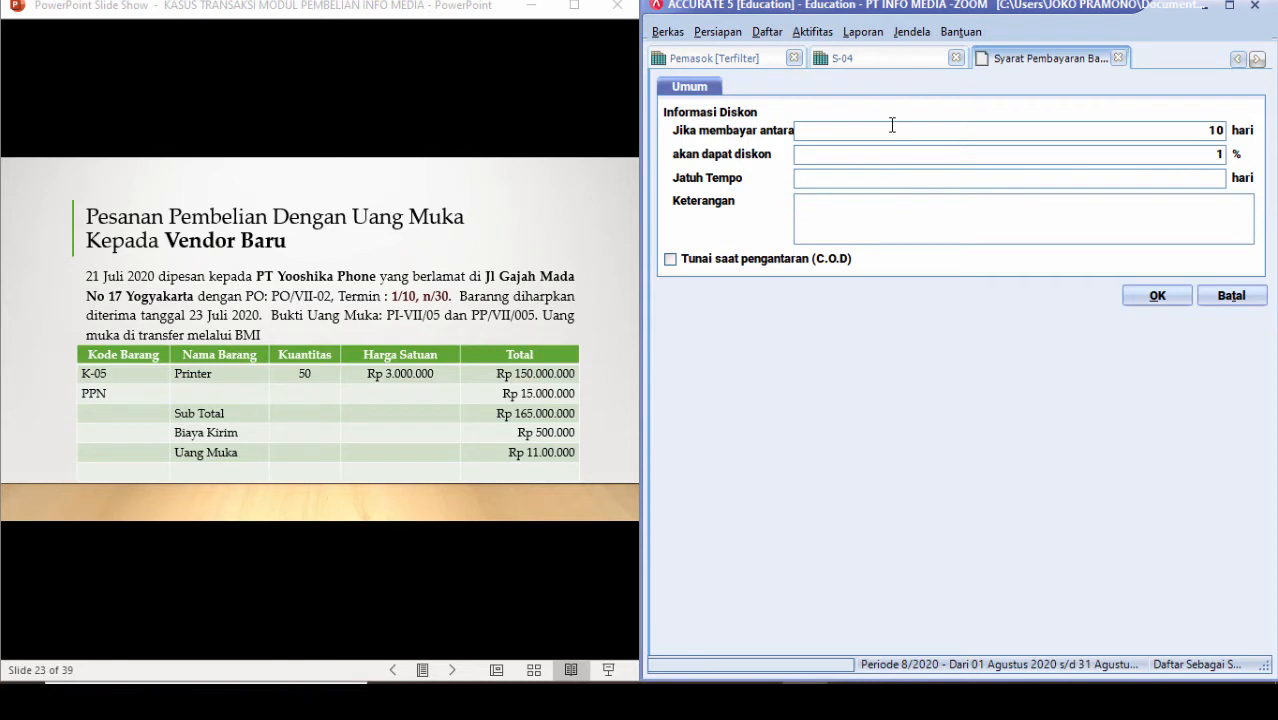
{"action": "type", "text": "30"}
{"action": "key", "text": "Tab"}
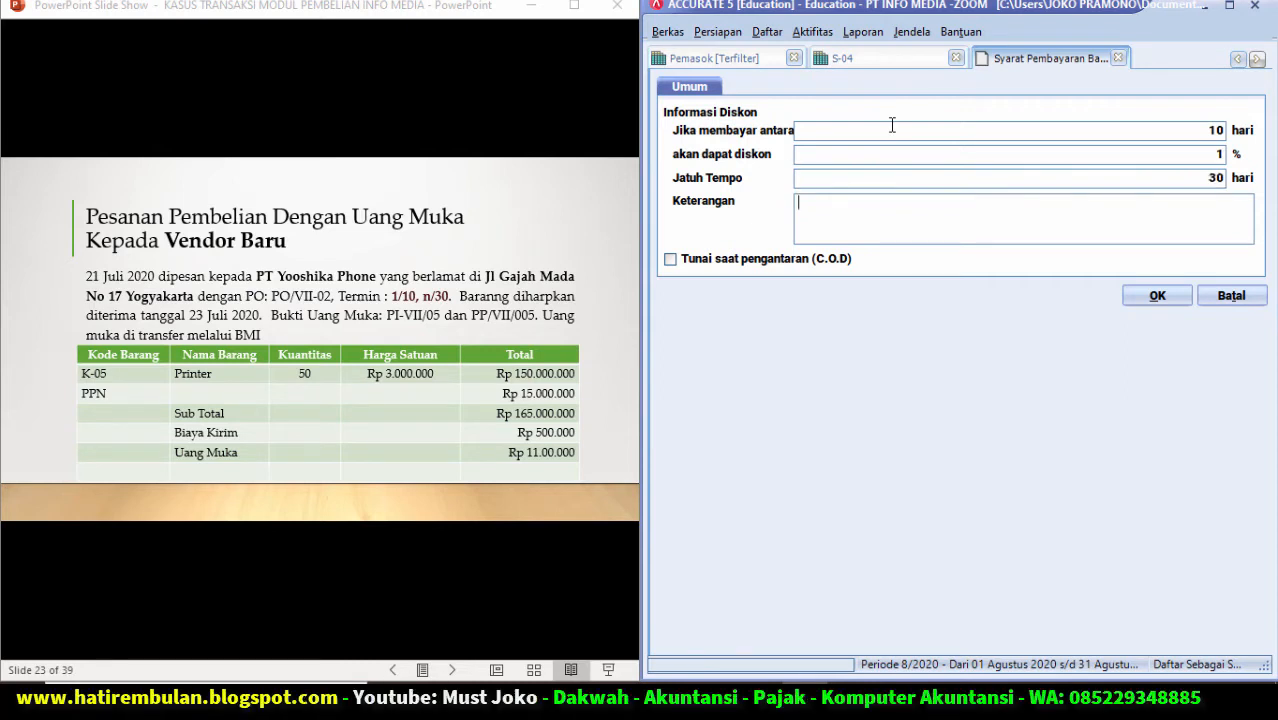
{"action": "type", "text": "1/10, n/30"}
{"action": "left_click", "coordinate": [1160, 297]}
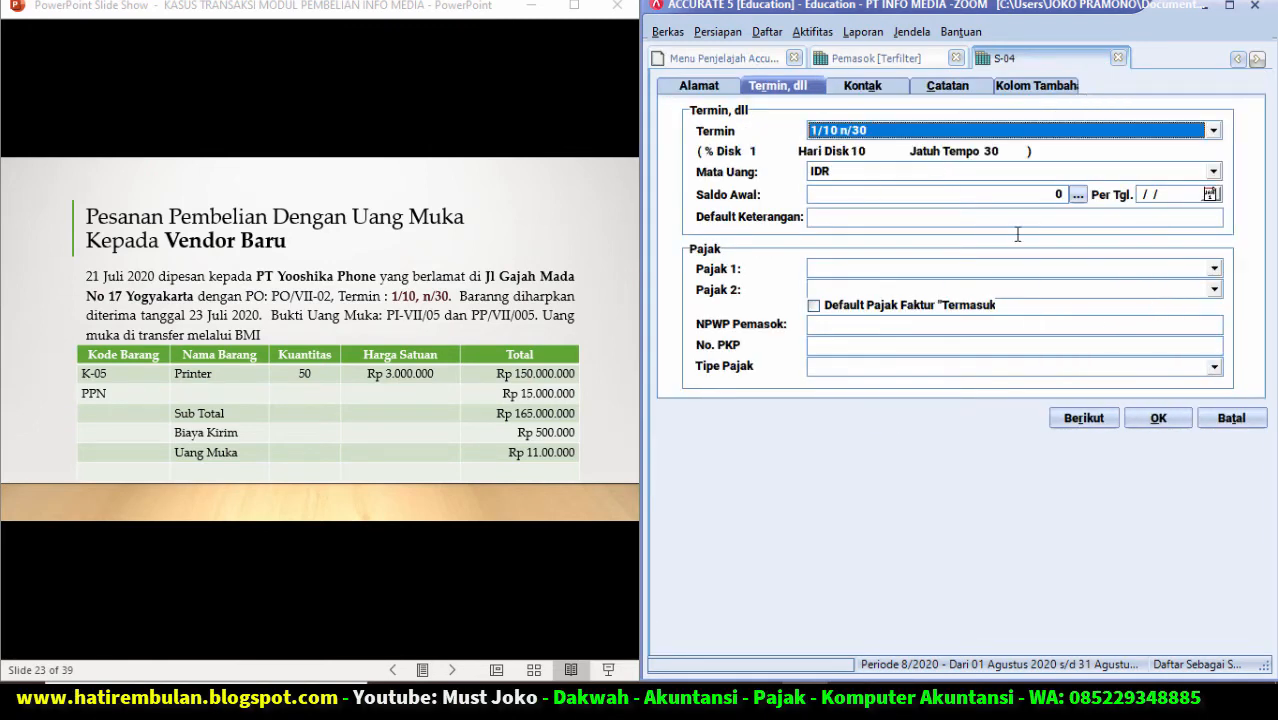
Step: Set the supplier's first tax (Pajak 1) to PPN
{"action": "left_click", "coordinate": [1215, 270]}
{"action": "left_click", "coordinate": [822, 300]}
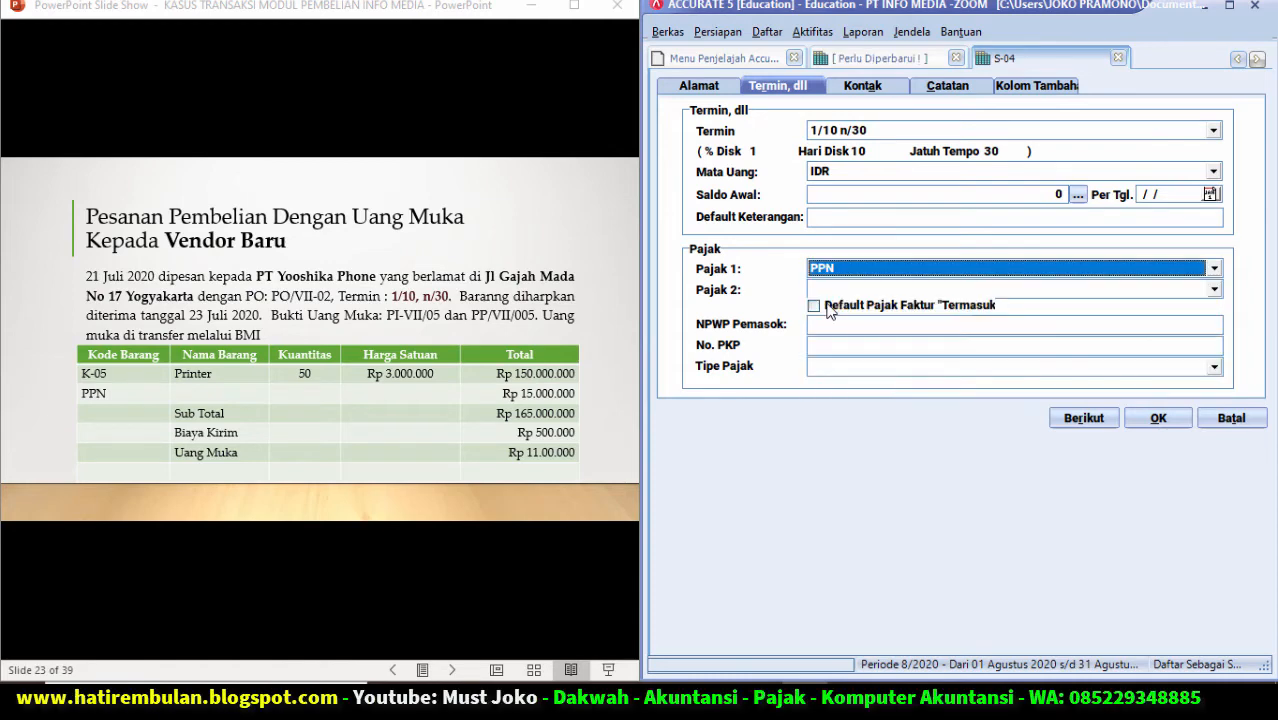
Step: Save the new supplier record, refresh the supplier list and widen its Nama column to show the full company name
{"action": "left_click", "coordinate": [1151, 420]}
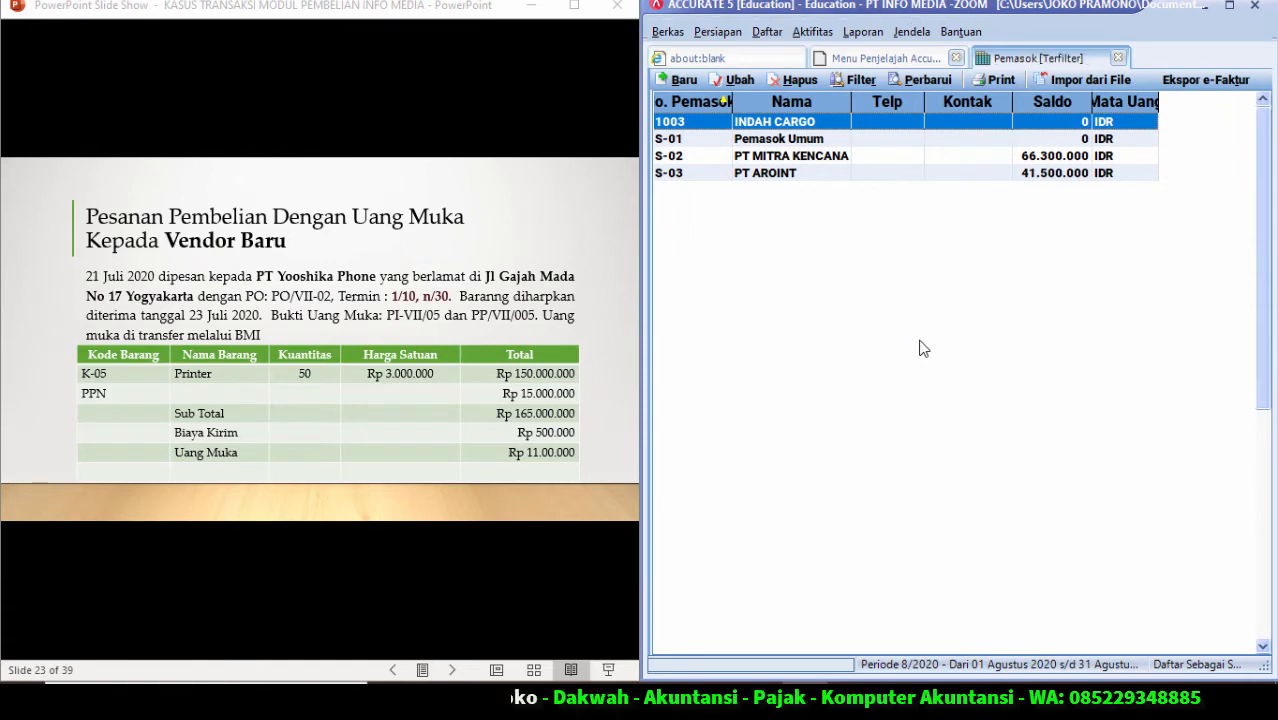
{"action": "left_click", "coordinate": [926, 80]}
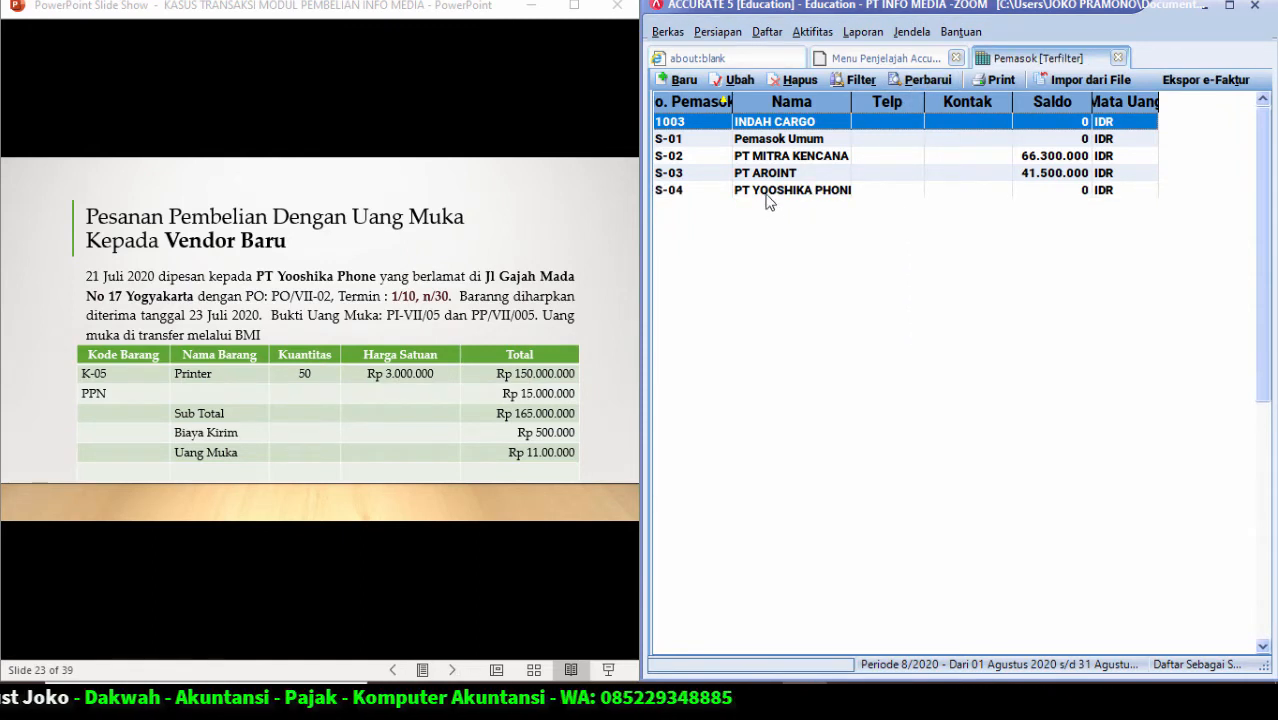
{"action": "left_click_drag", "start_coordinate": [851, 100], "coordinate": [872, 100]}
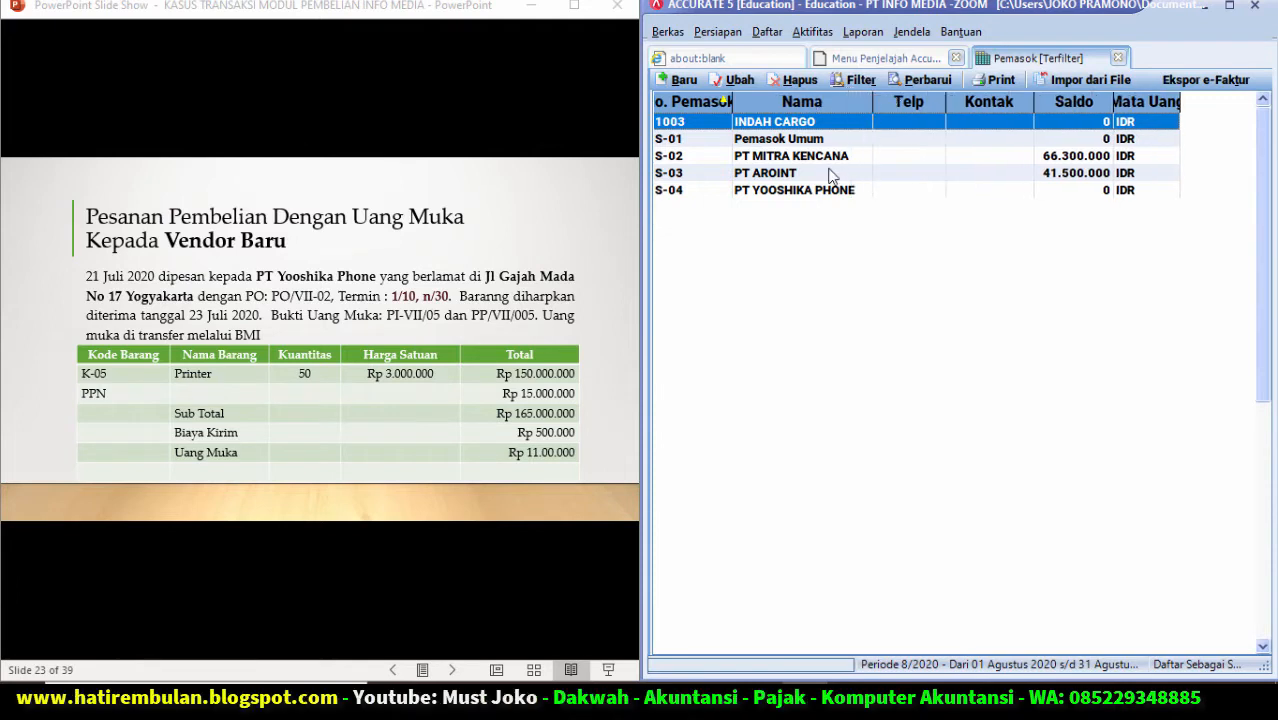
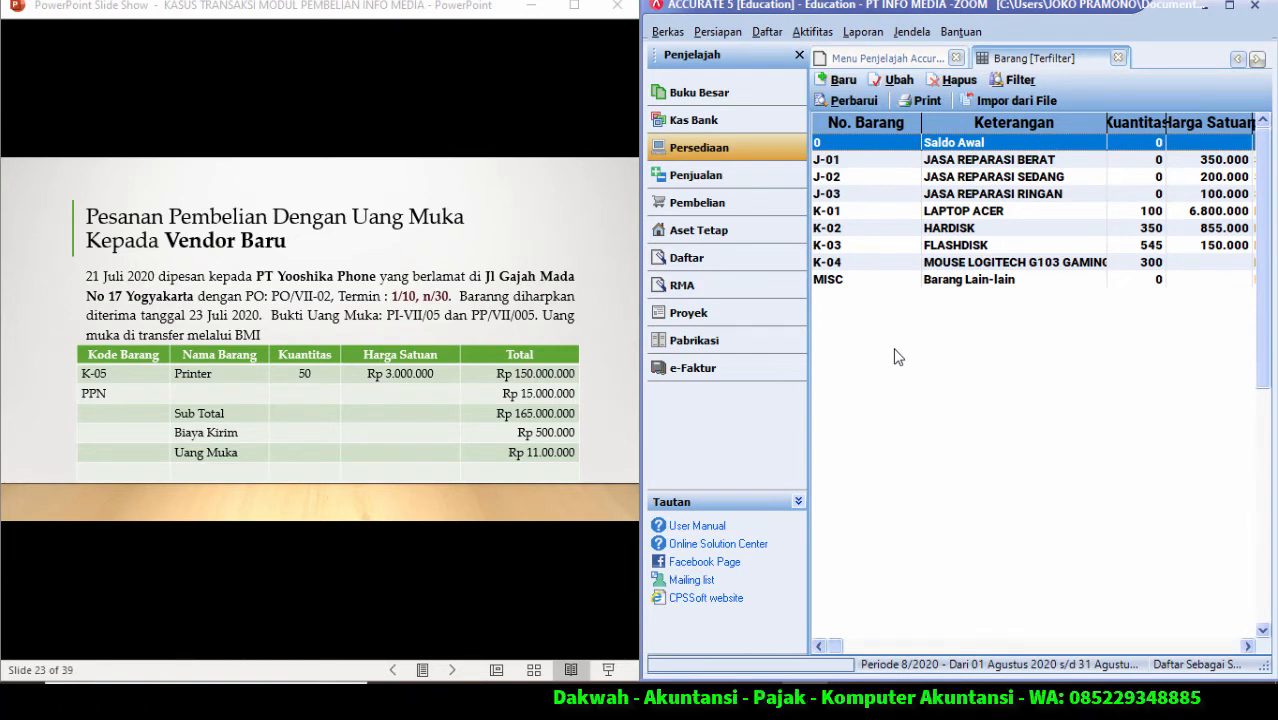
Step: Create a new inventory item K-05 with the description PRINTER and the unit UNT
{"action": "left_click", "coordinate": [836, 86]}
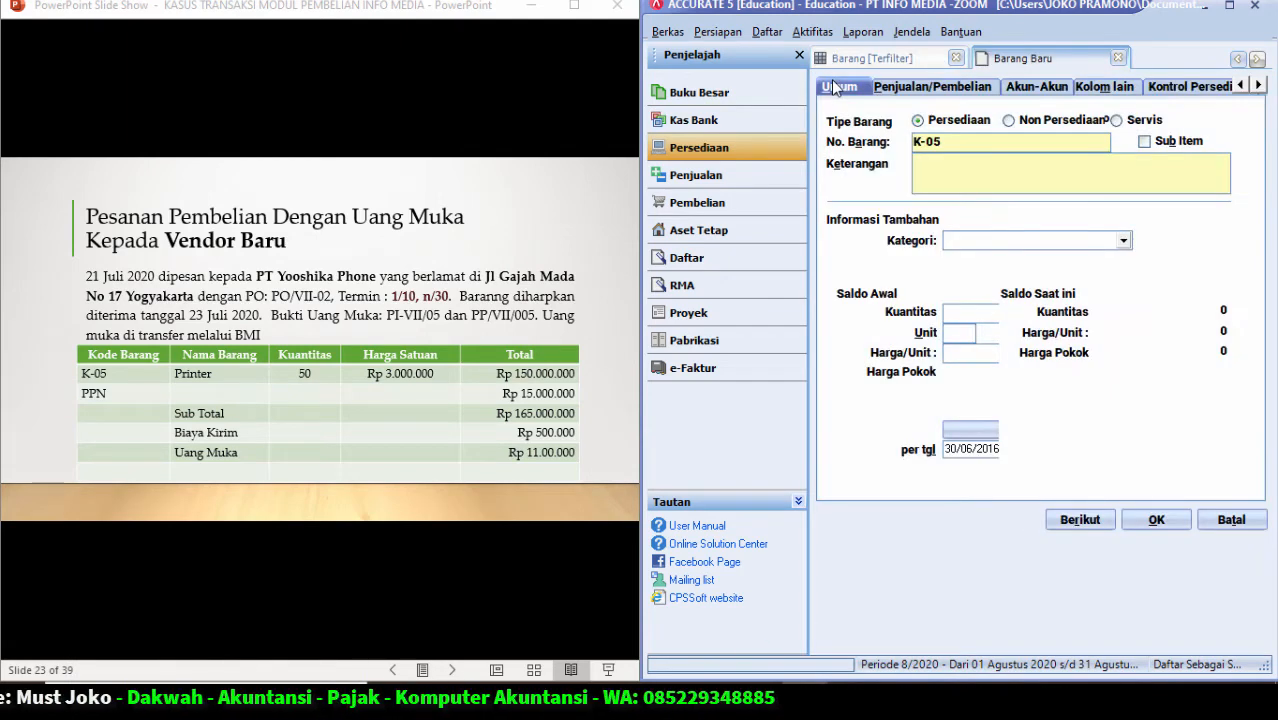
{"action": "left_click", "coordinate": [953, 175]}
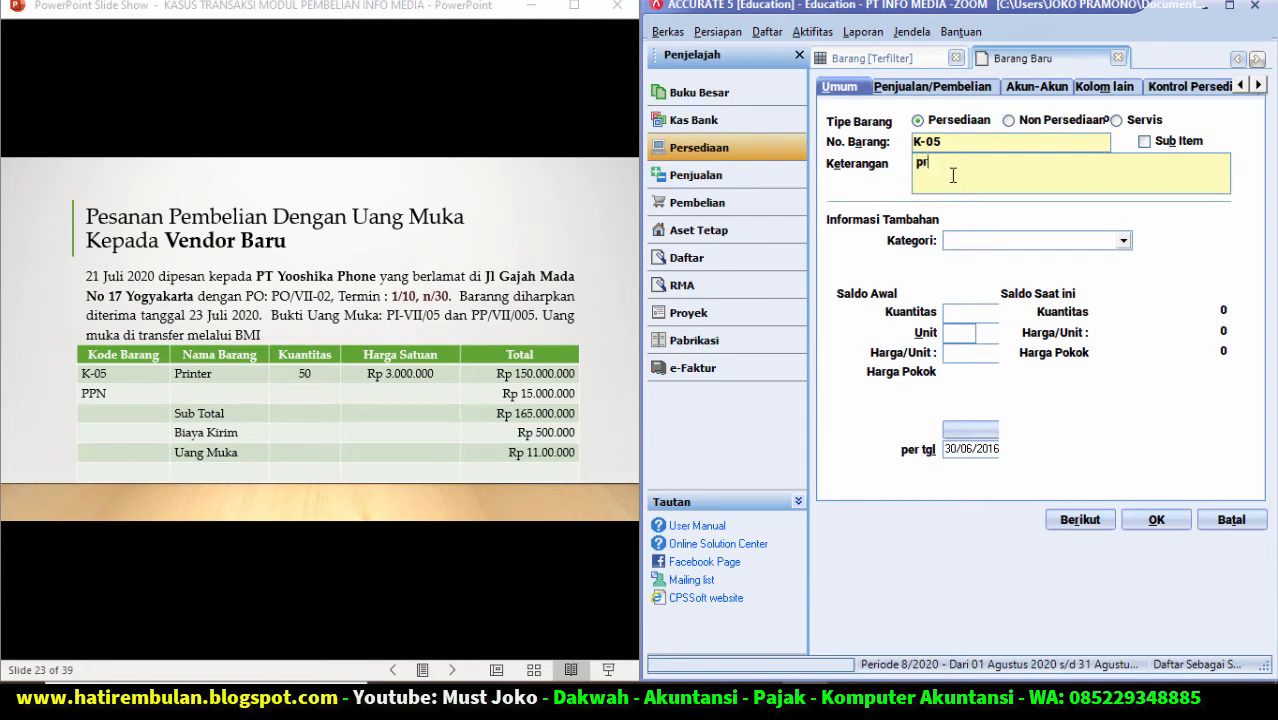
{"action": "type", "text": "printe"}
{"action": "key", "text": "BackSpace"}
{"action": "key", "text": "BackSpace"}
{"action": "key", "text": "BackSpace"}
{"action": "key", "text": "BackSpace"}
{"action": "key", "text": "BackSpace"}
{"action": "key", "text": "BackSpace"}
{"action": "type", "text": "PRINTER"}
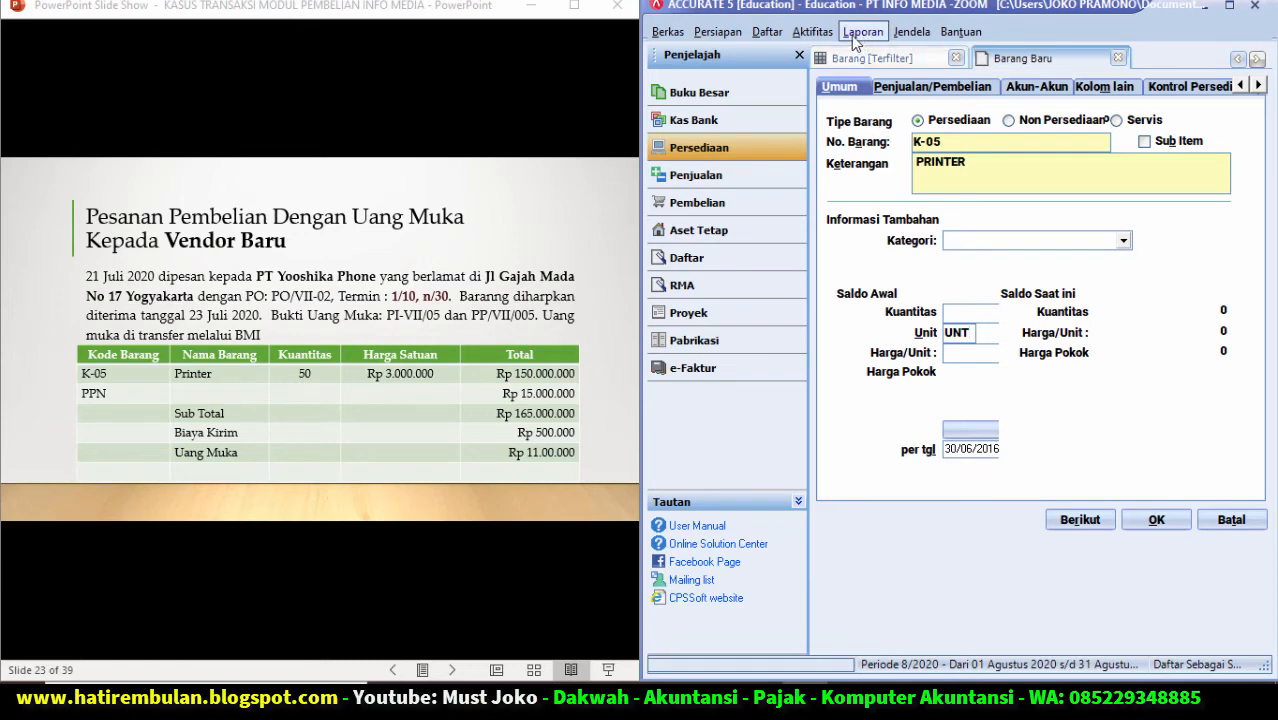
Step: Set the printer's sales and purchase tax codes to T, save the item and refresh the item list
{"action": "left_click", "coordinate": [897, 88]}
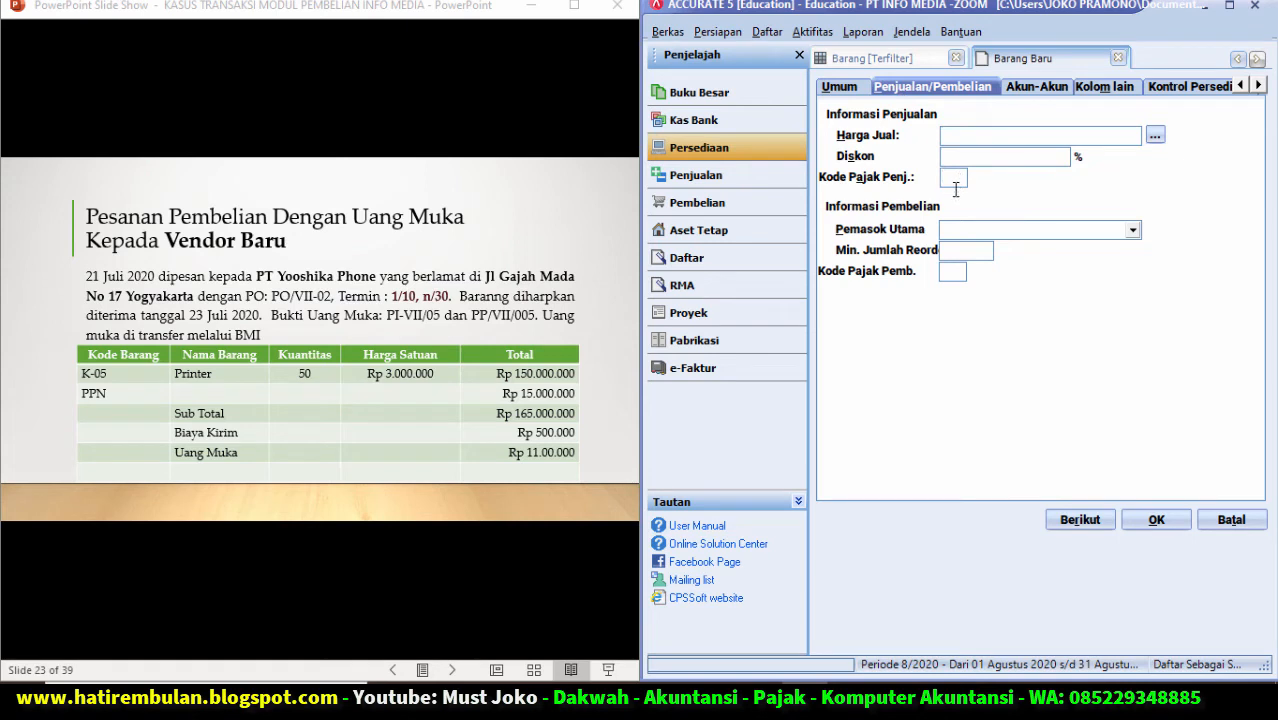
{"action": "left_click", "coordinate": [958, 268]}
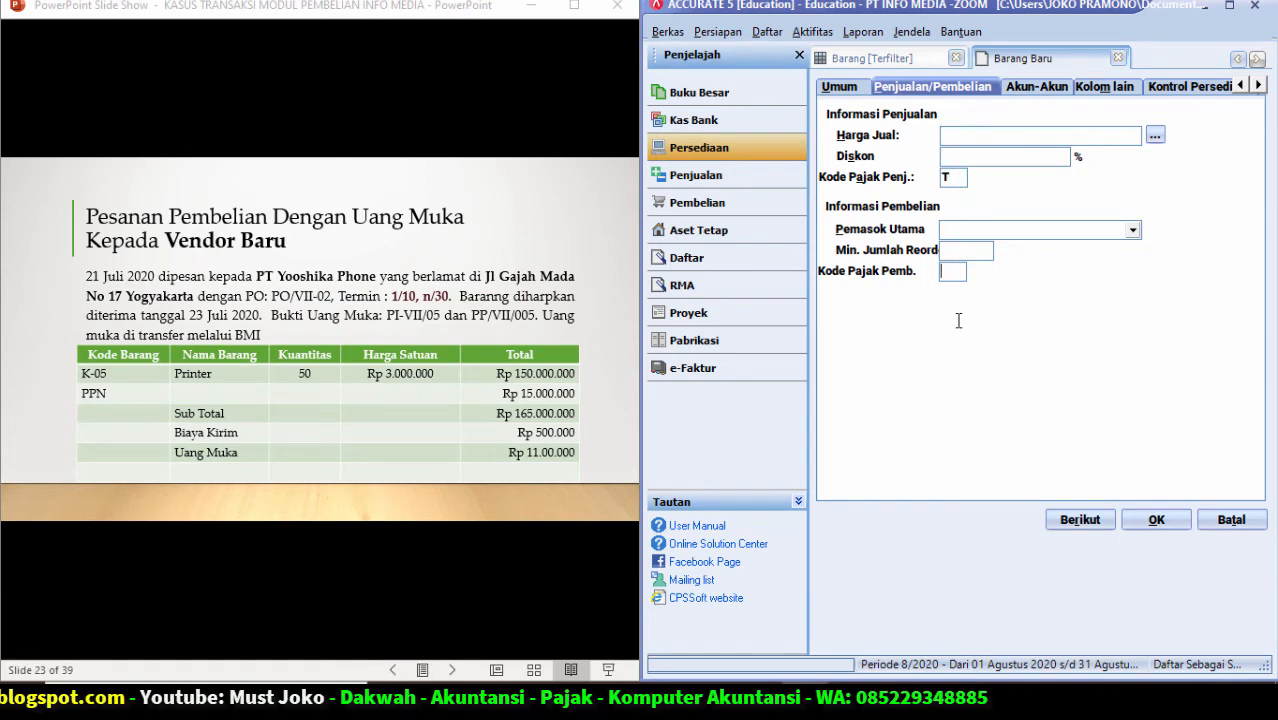
{"action": "type", "text": "T"}
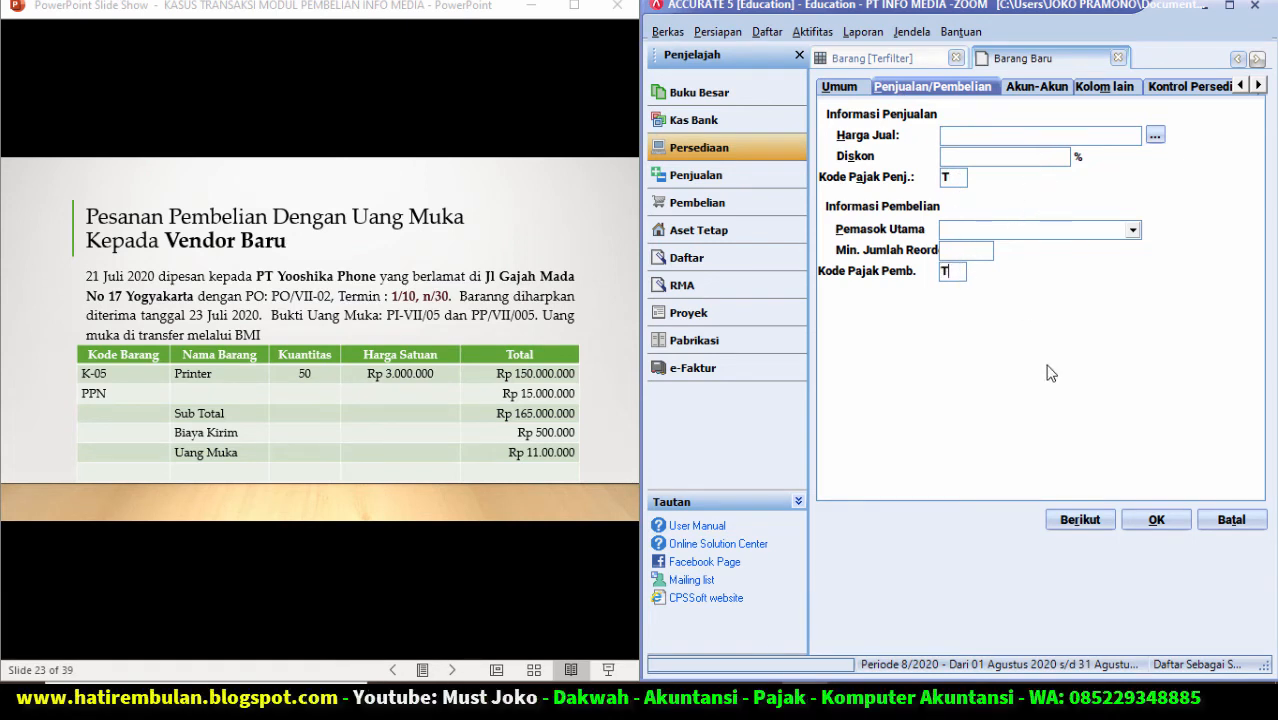
{"action": "left_click", "coordinate": [1156, 521]}
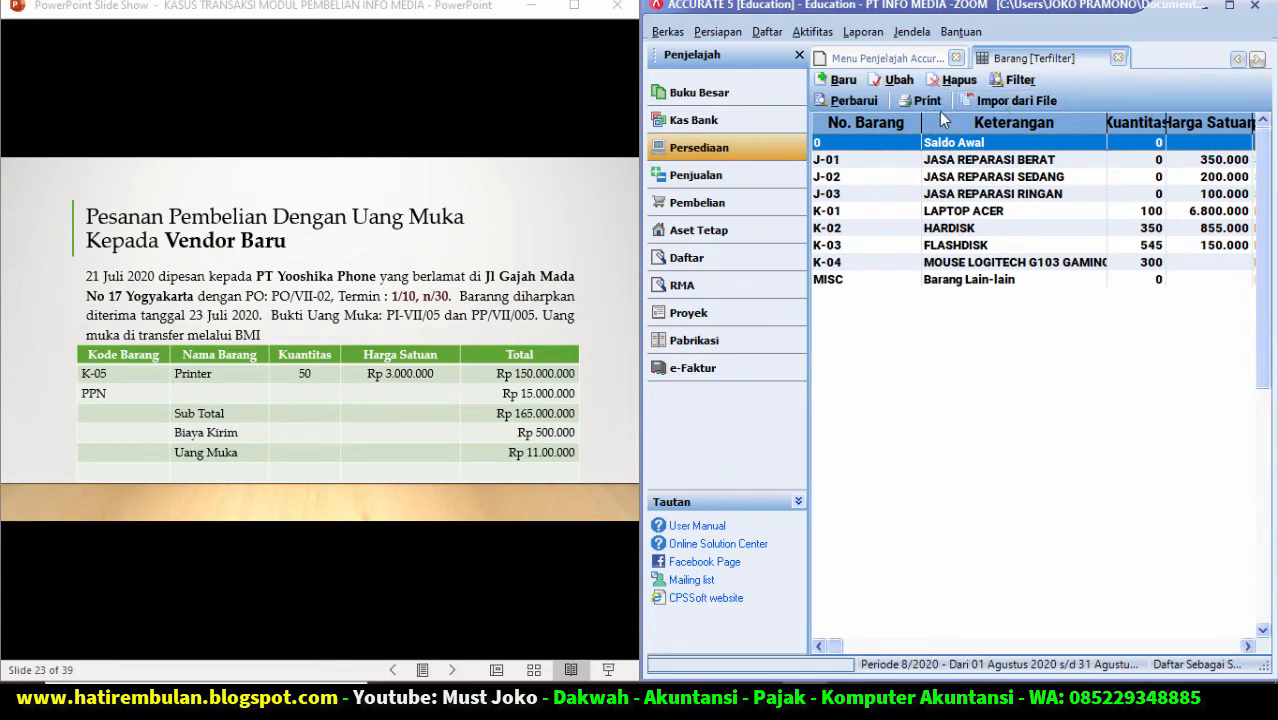
{"action": "left_click", "coordinate": [848, 101]}
Step: Close the item list, open a new purchase order and enlarge its form by widening the window and hiding the explorer
{"action": "left_click", "coordinate": [1118, 58]}
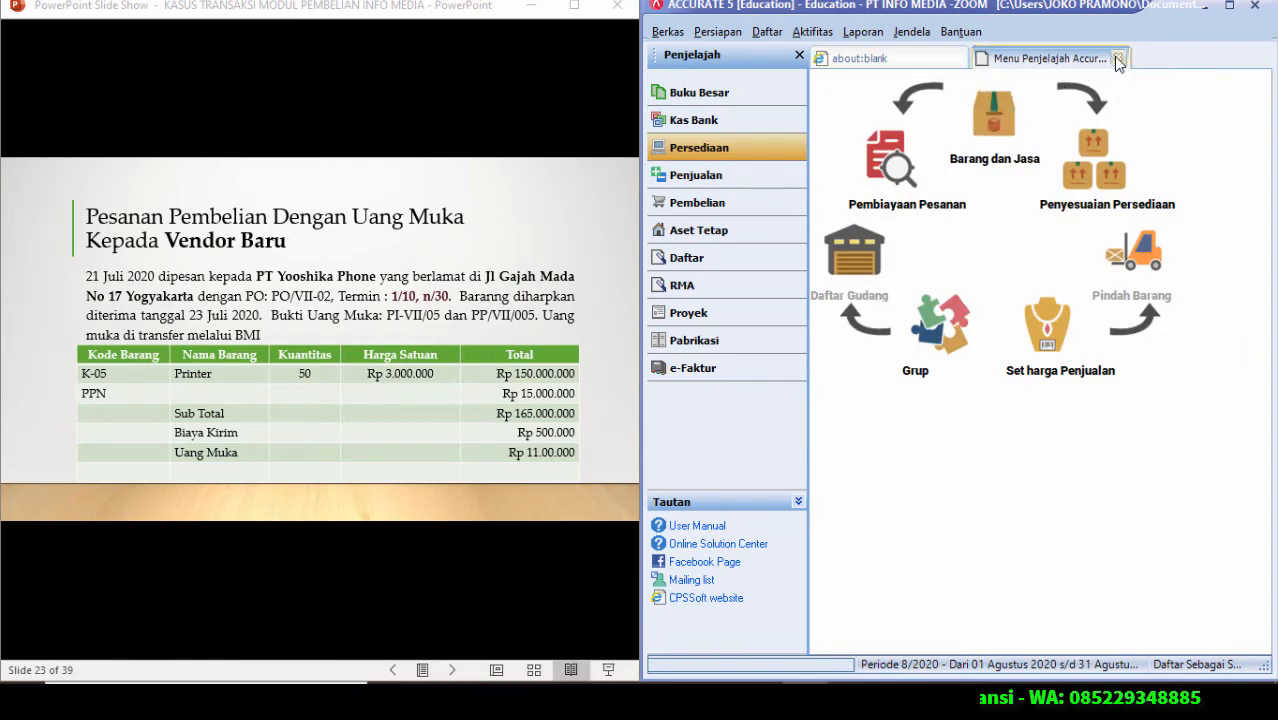
{"action": "left_click", "coordinate": [1119, 59]}
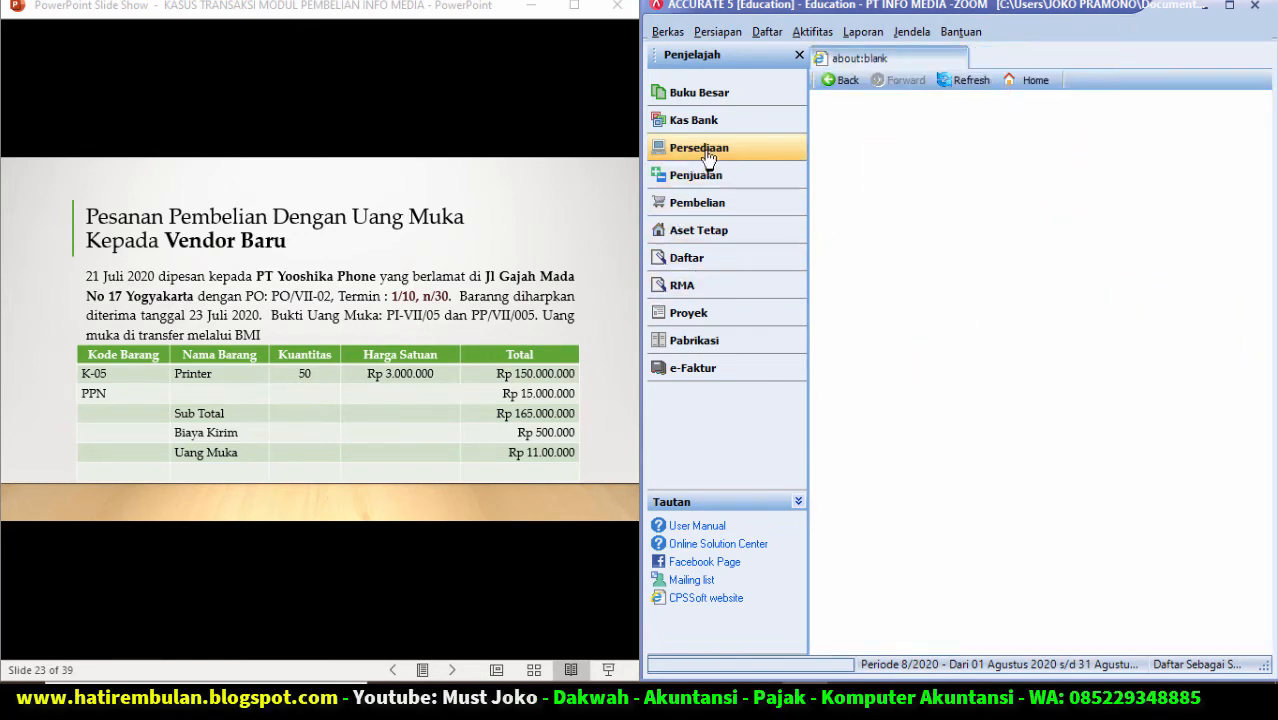
{"action": "left_click", "coordinate": [704, 204]}
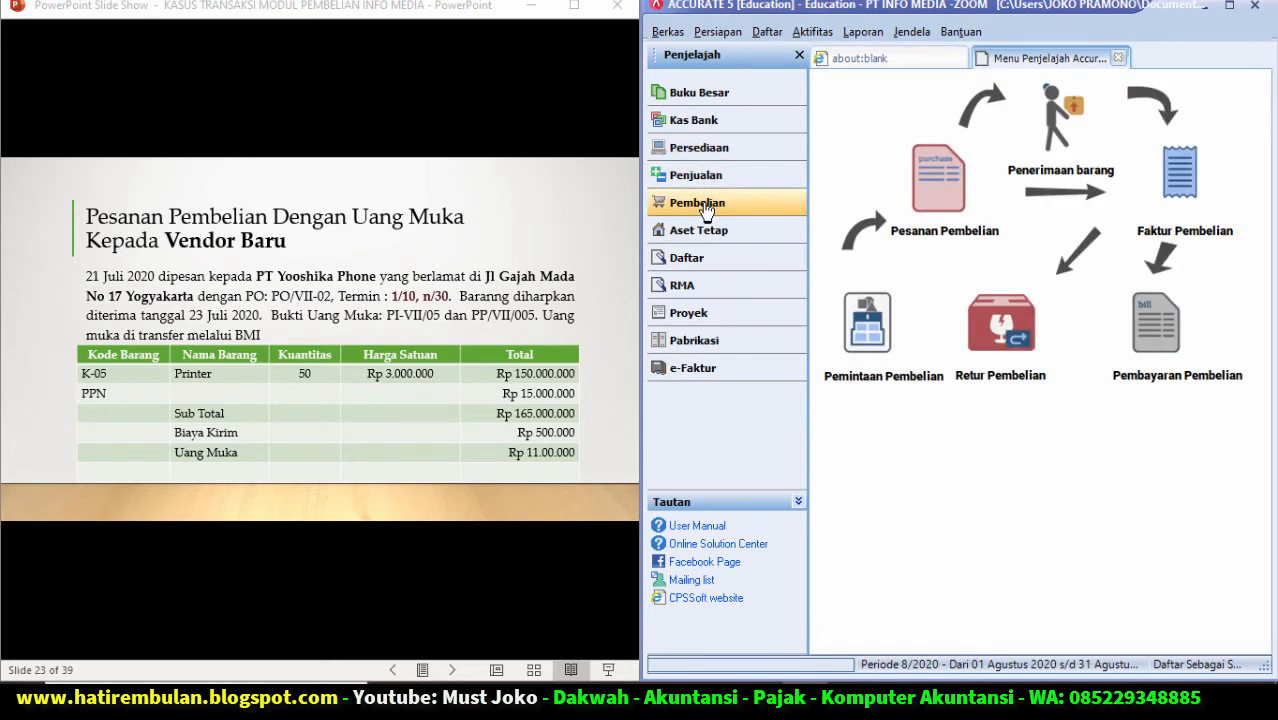
{"action": "left_click", "coordinate": [947, 198]}
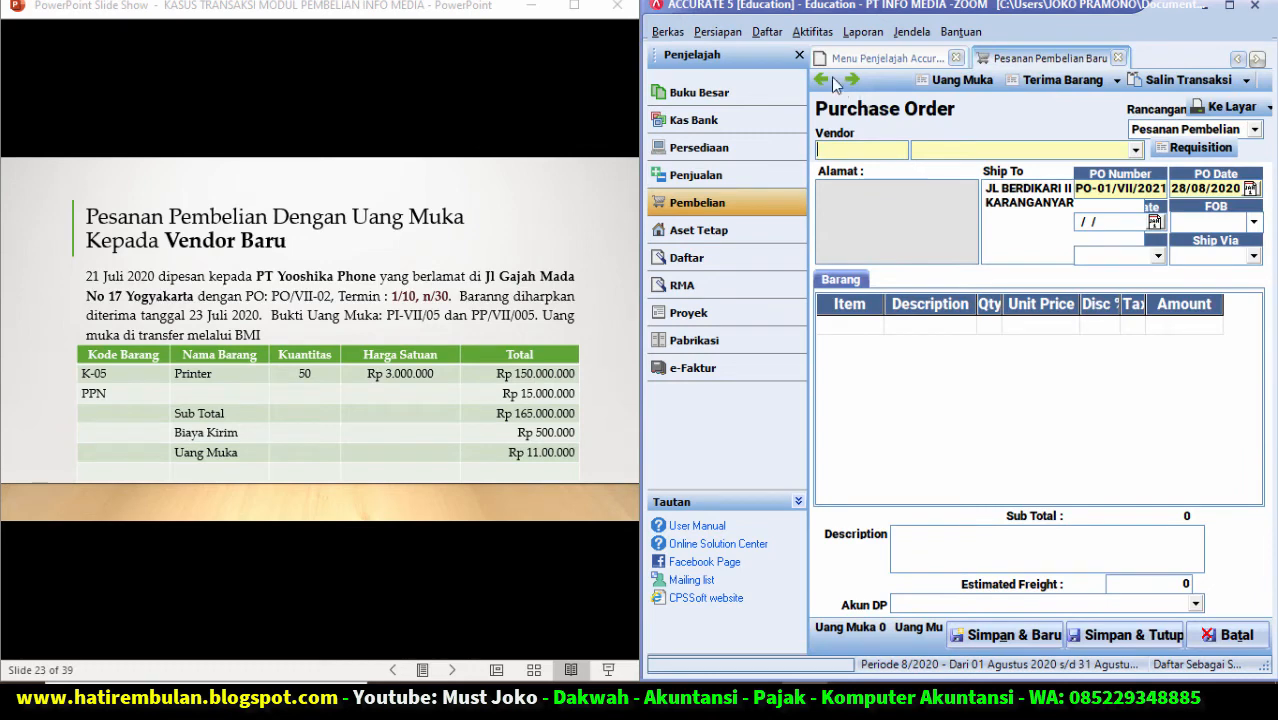
{"action": "left_click_drag", "start_coordinate": [640, 202], "coordinate": [598, 202]}
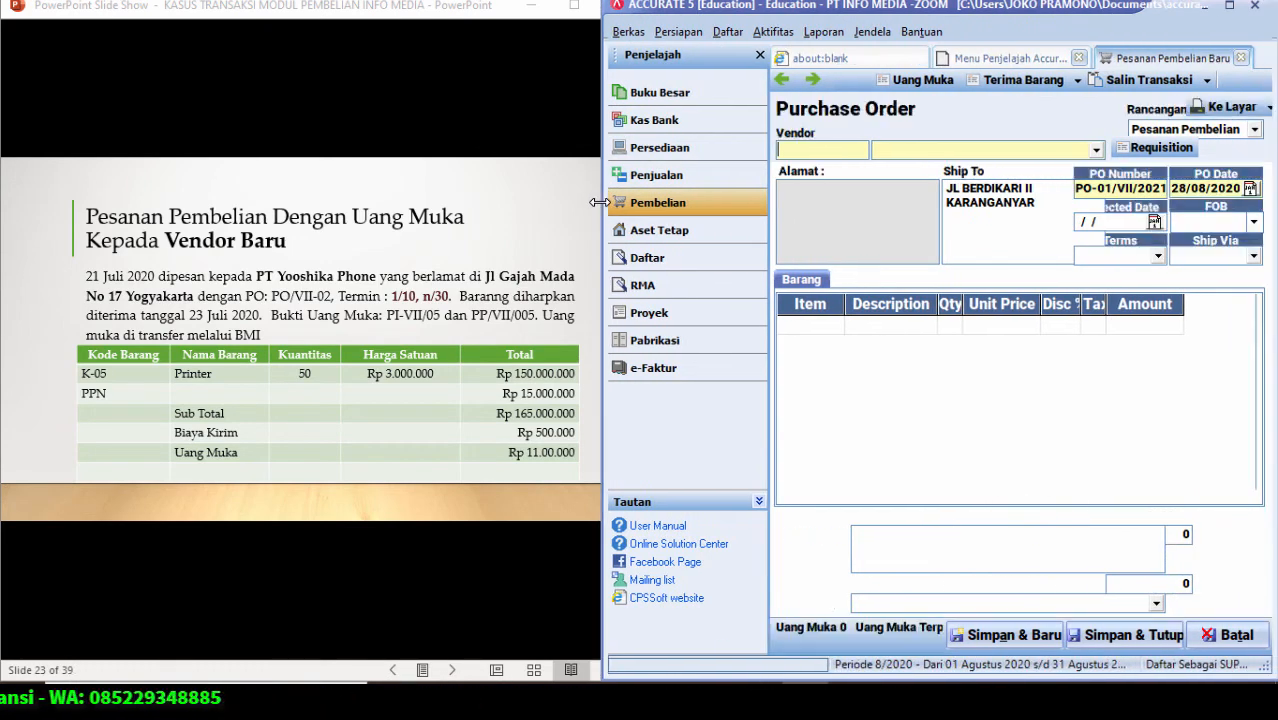
{"action": "left_click", "coordinate": [759, 55]}
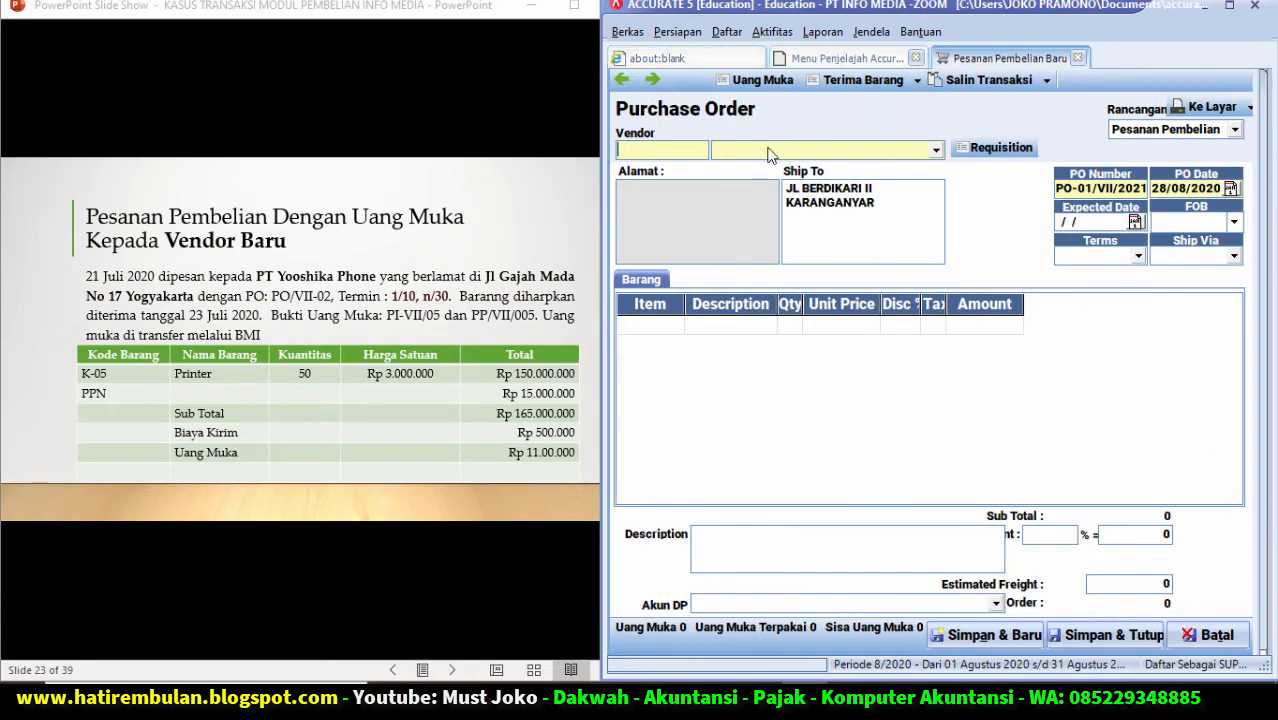
Step: Select PT YOOSHIKA PHONE as the purchase order's vendor and replace the PO number with the one given on the slide
{"action": "left_click", "coordinate": [936, 152]}
{"action": "left_click", "coordinate": [806, 238]}
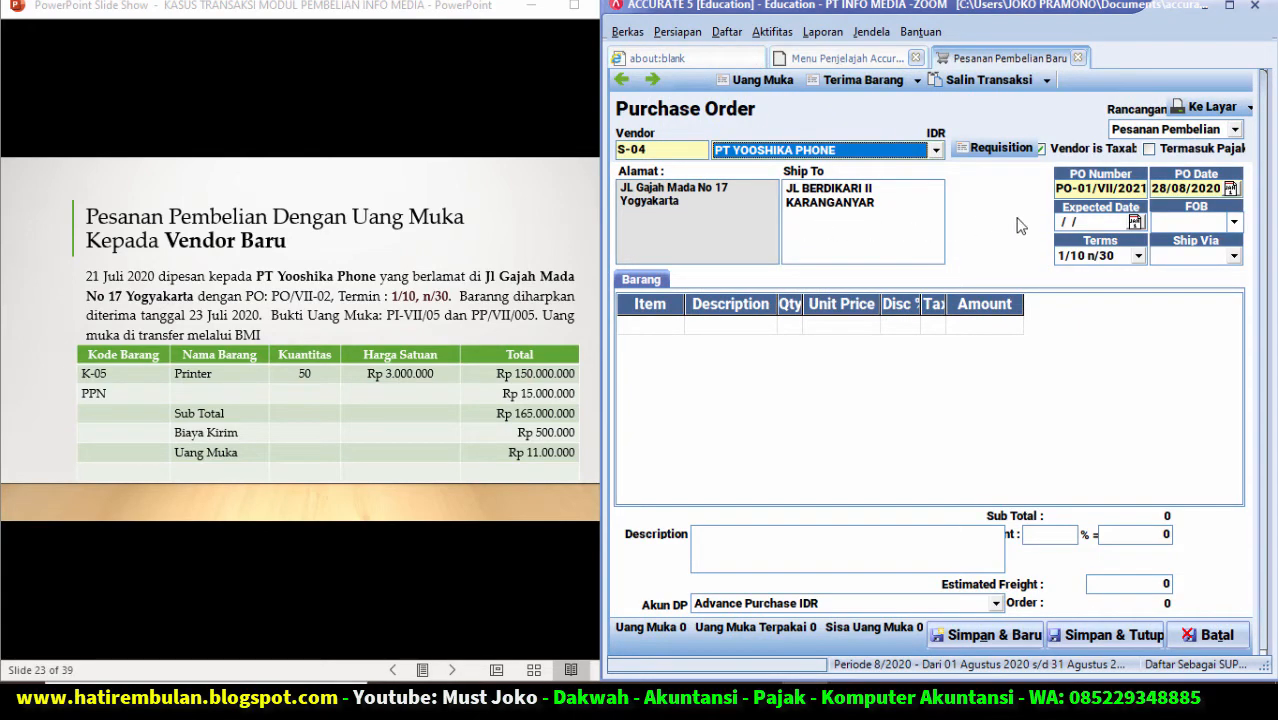
{"action": "left_click", "coordinate": [1146, 189]}
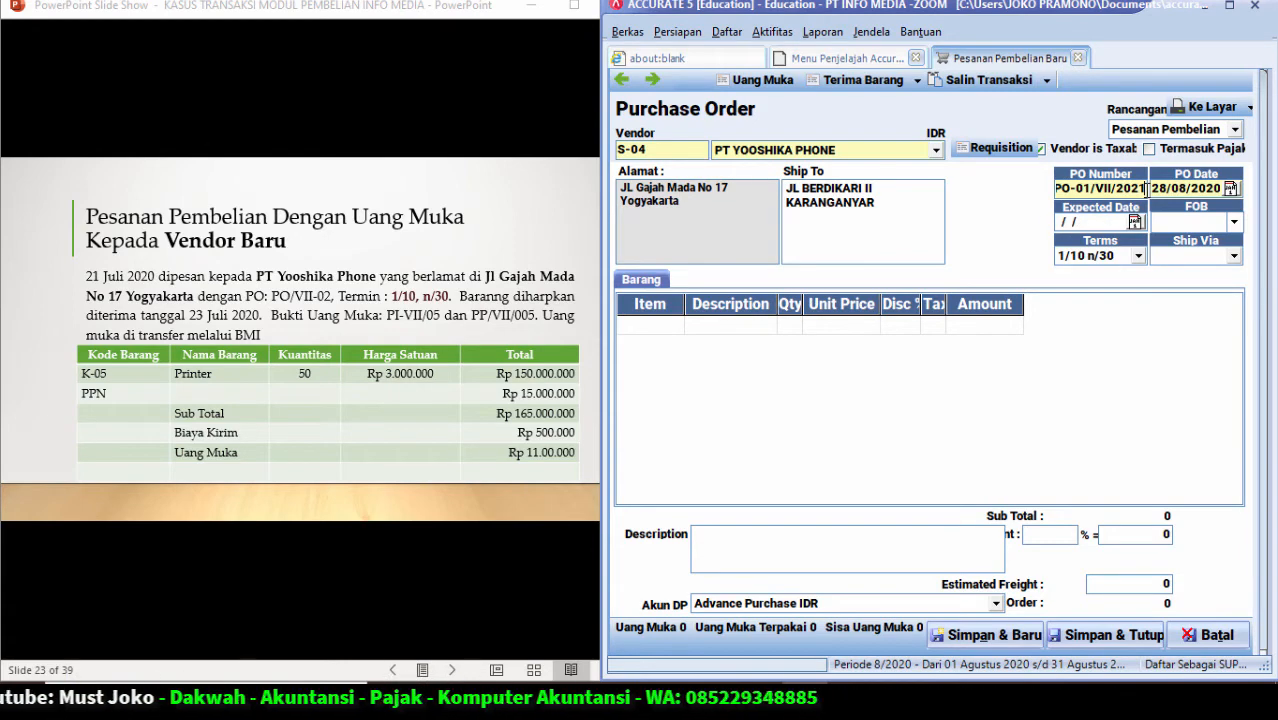
{"action": "key", "text": "BackSpace"}
{"action": "key", "text": "BackSpace"}
{"action": "key", "text": "BackSpace"}
{"action": "key", "text": "BackSpace"}
{"action": "key", "text": "BackSpace"}
{"action": "key", "text": "BackSpace"}
{"action": "key", "text": "BackSpace"}
{"action": "key", "text": "BackSpace"}
{"action": "key", "text": "BackSpace"}
{"action": "key", "text": "BackSpace"}
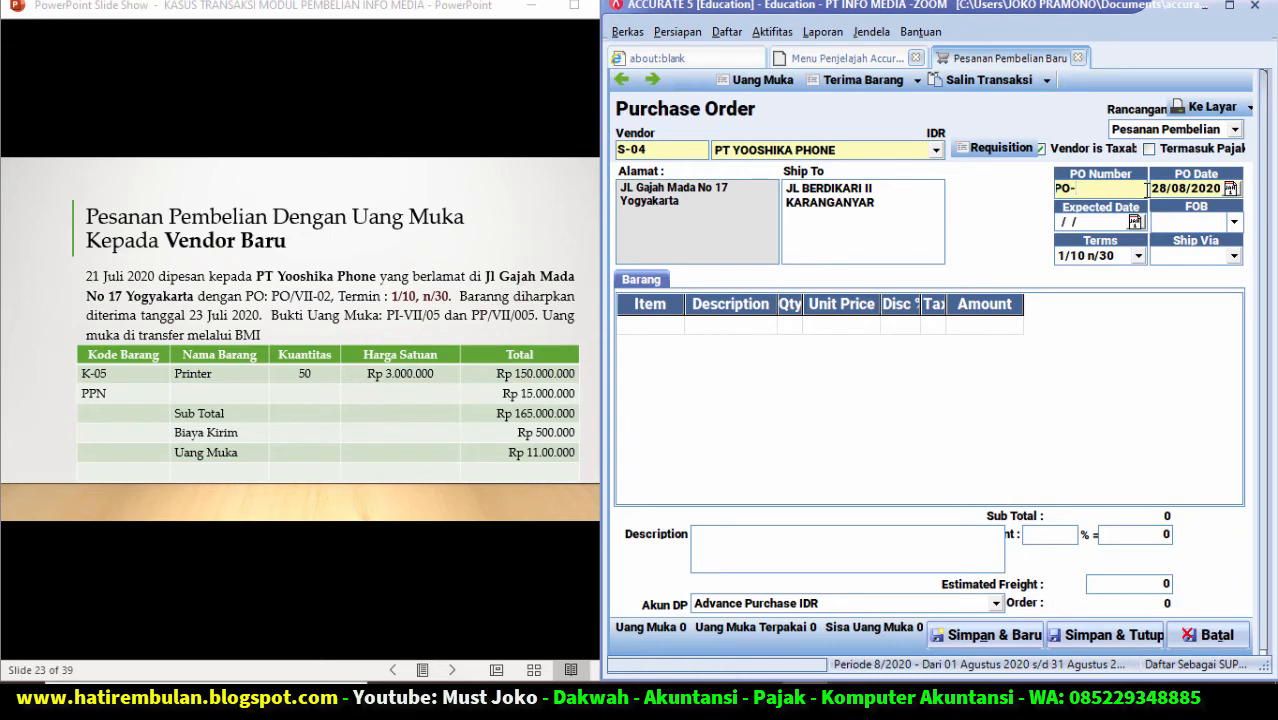
{"action": "key", "text": "BackSpace"}
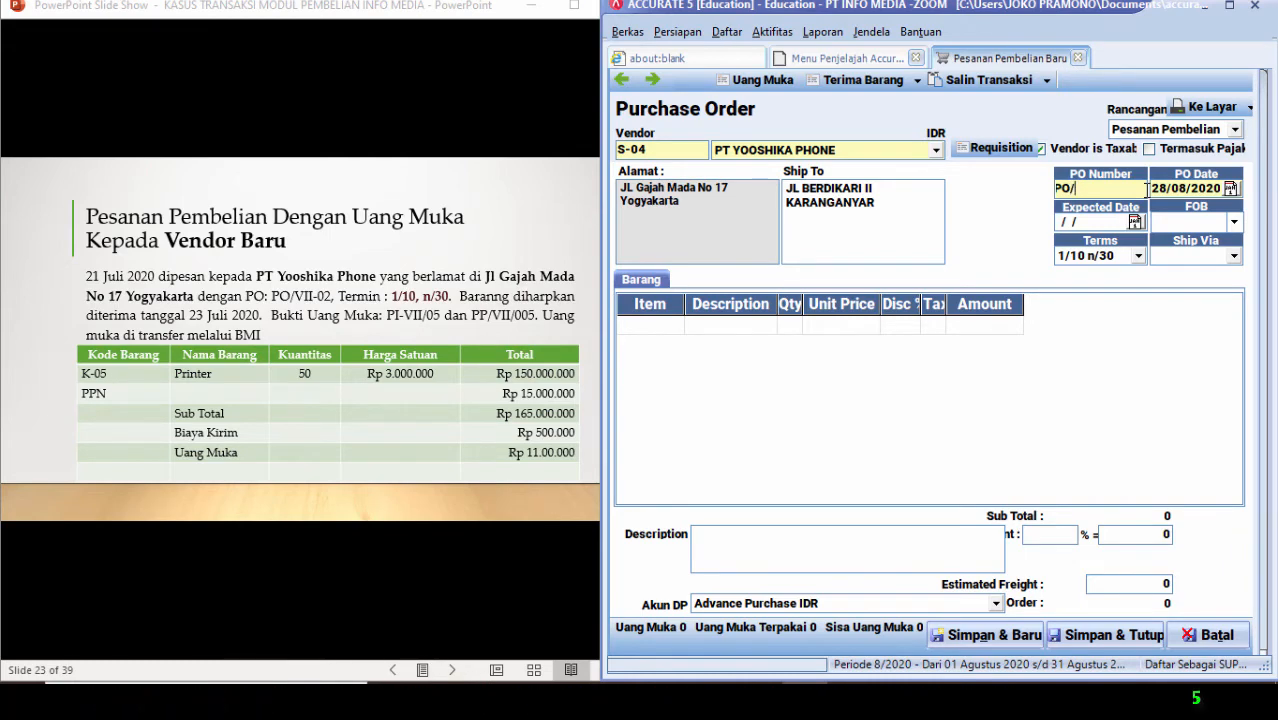
{"action": "type", "text": "/VII-02"}
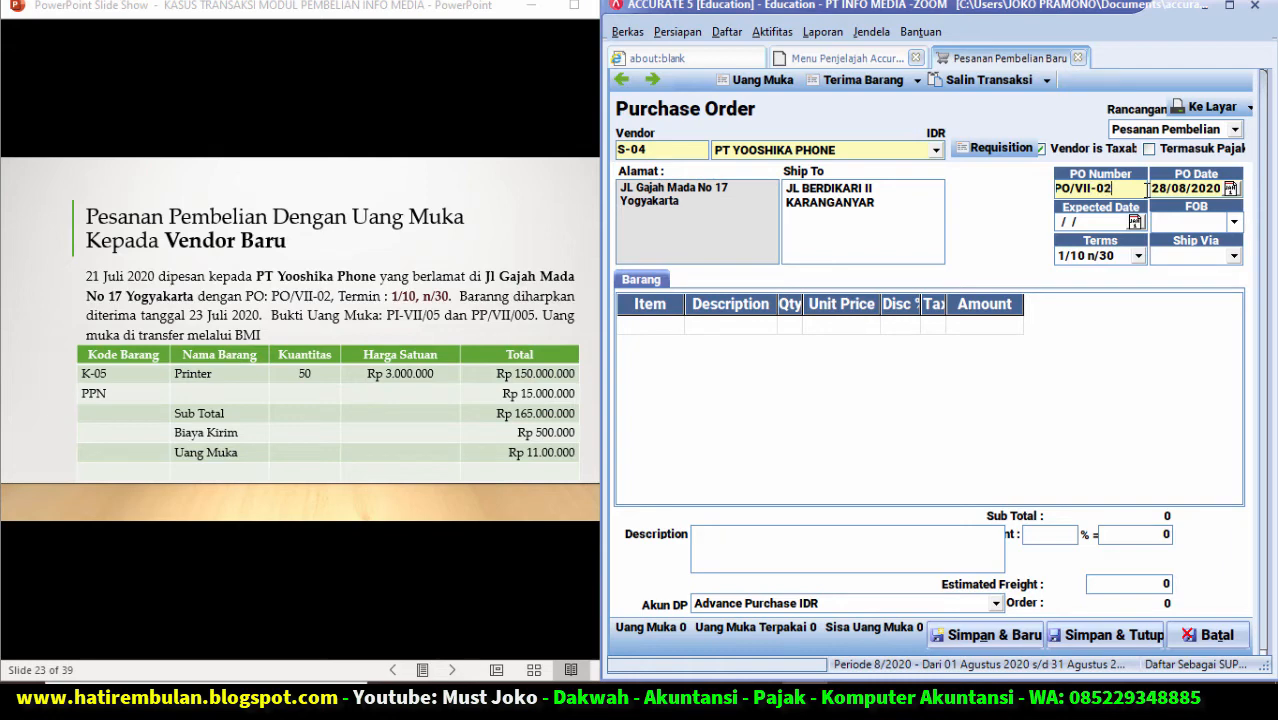
Step: Set the PO date to 21/07/2020 and the expected date to 23/07/2020
{"action": "key", "text": "Tab"}
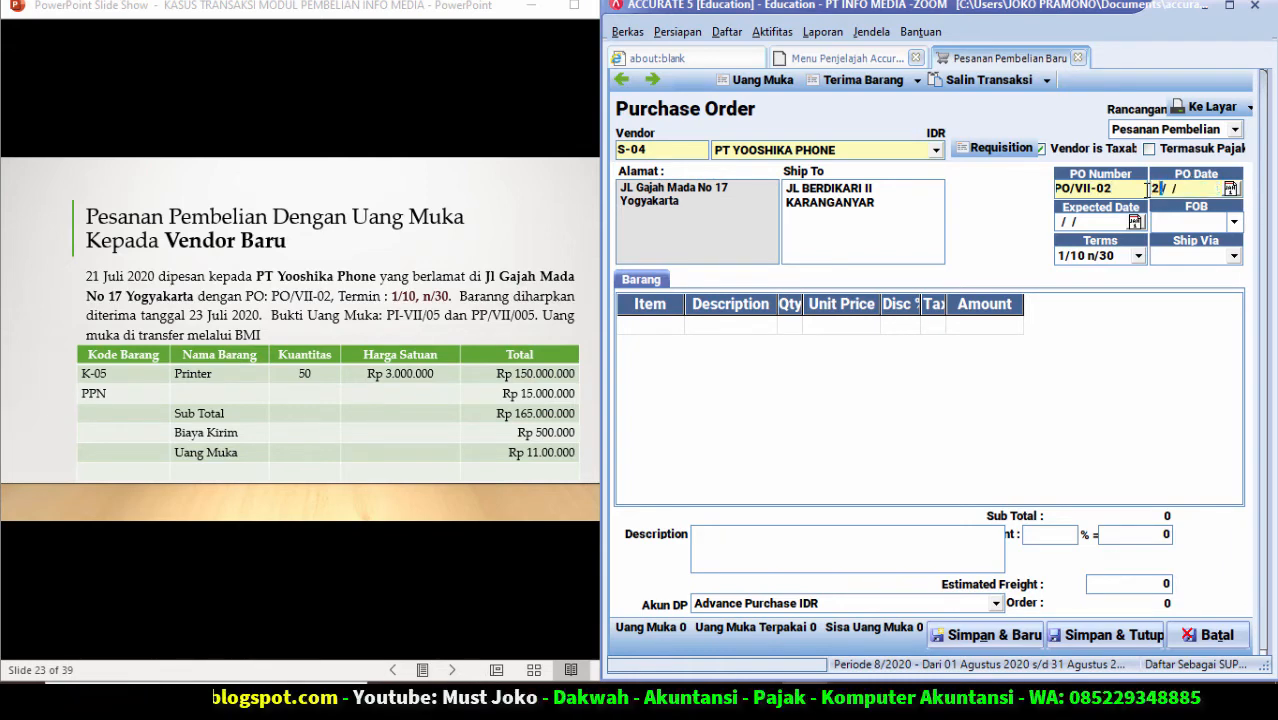
{"action": "type", "text": "21/07"}
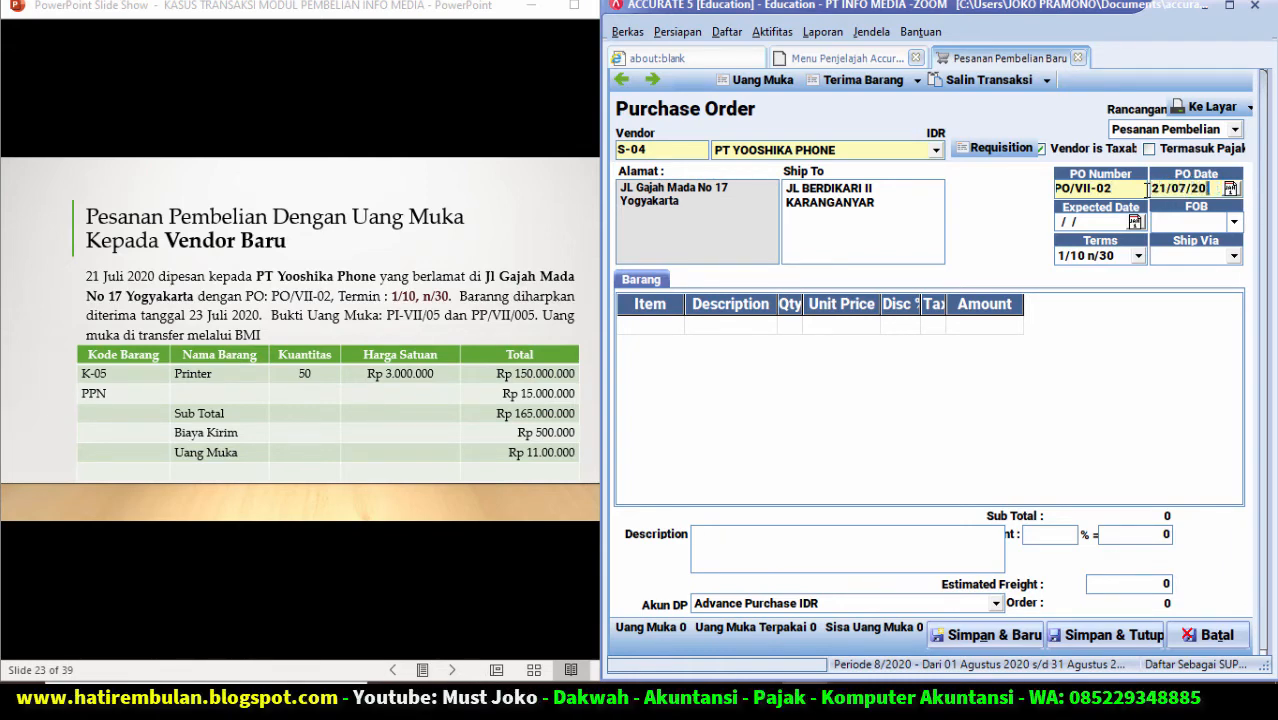
{"action": "key", "text": "Tab"}
{"action": "type", "text": "23"}
Step: Widen the item table's columns and add item K-05 PRINTER to the first order line
{"action": "left_click_drag", "start_coordinate": [1024, 306], "coordinate": [1072, 308]}
{"action": "left_click_drag", "start_coordinate": [803, 306], "coordinate": [1042, 306]}
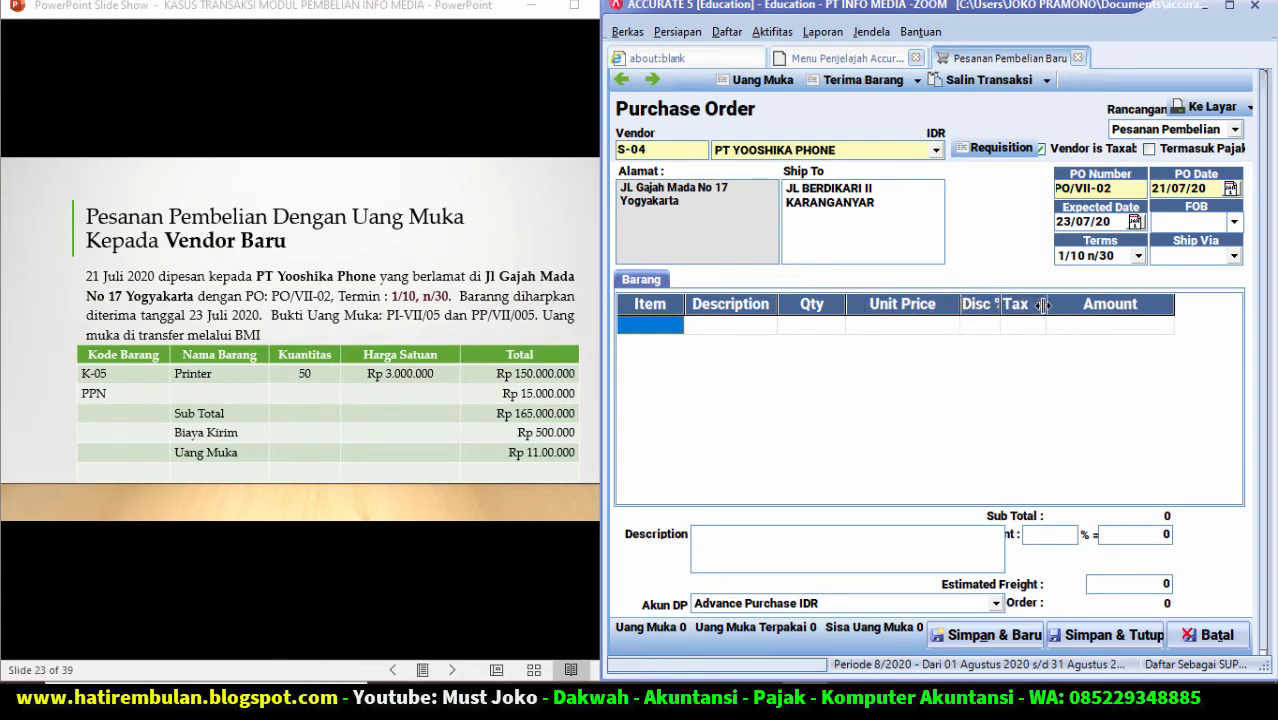
{"action": "left_click", "coordinate": [676, 327]}
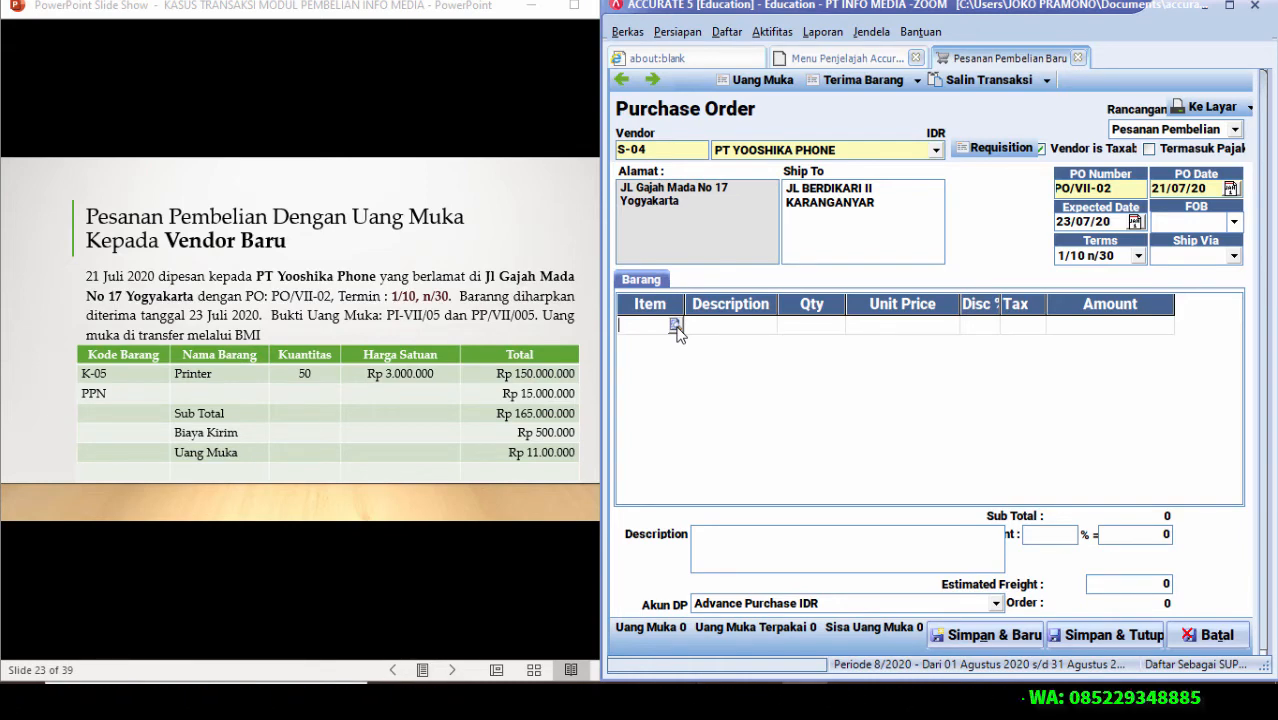
{"action": "left_click", "coordinate": [676, 327]}
{"action": "type", "text": "P"}
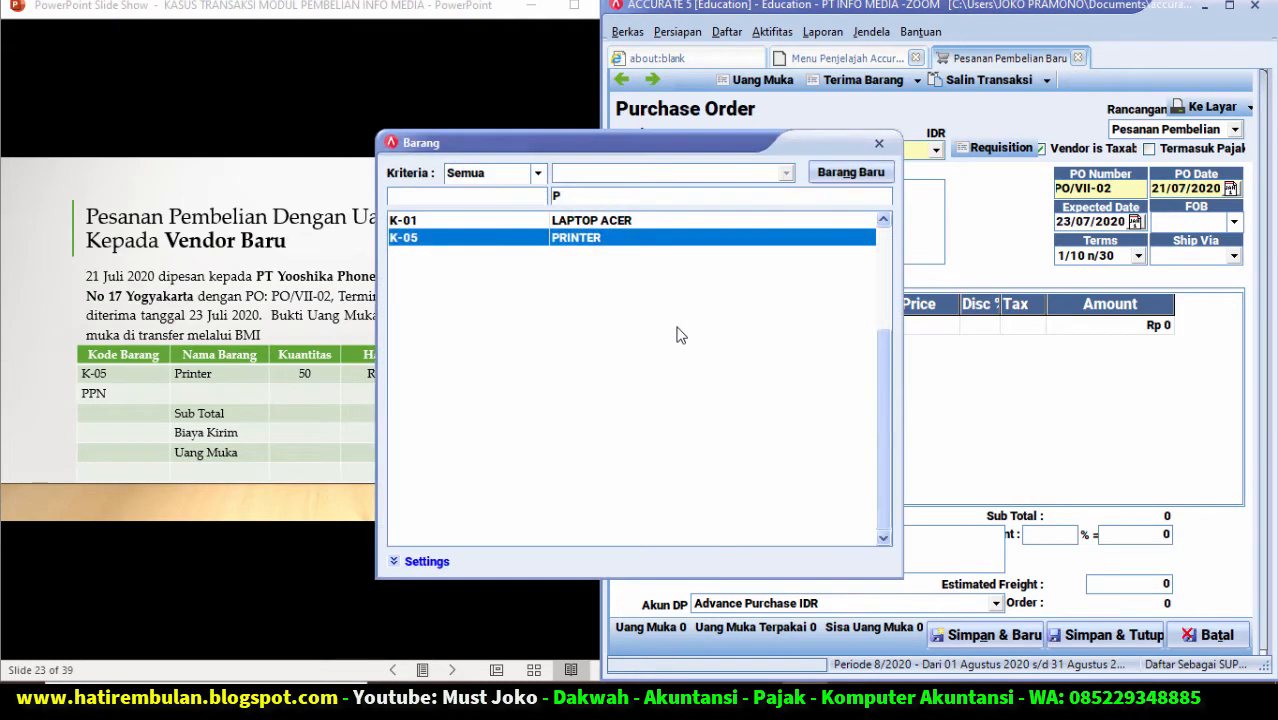
{"action": "key", "text": "Return"}
{"action": "key", "text": "Tab"}
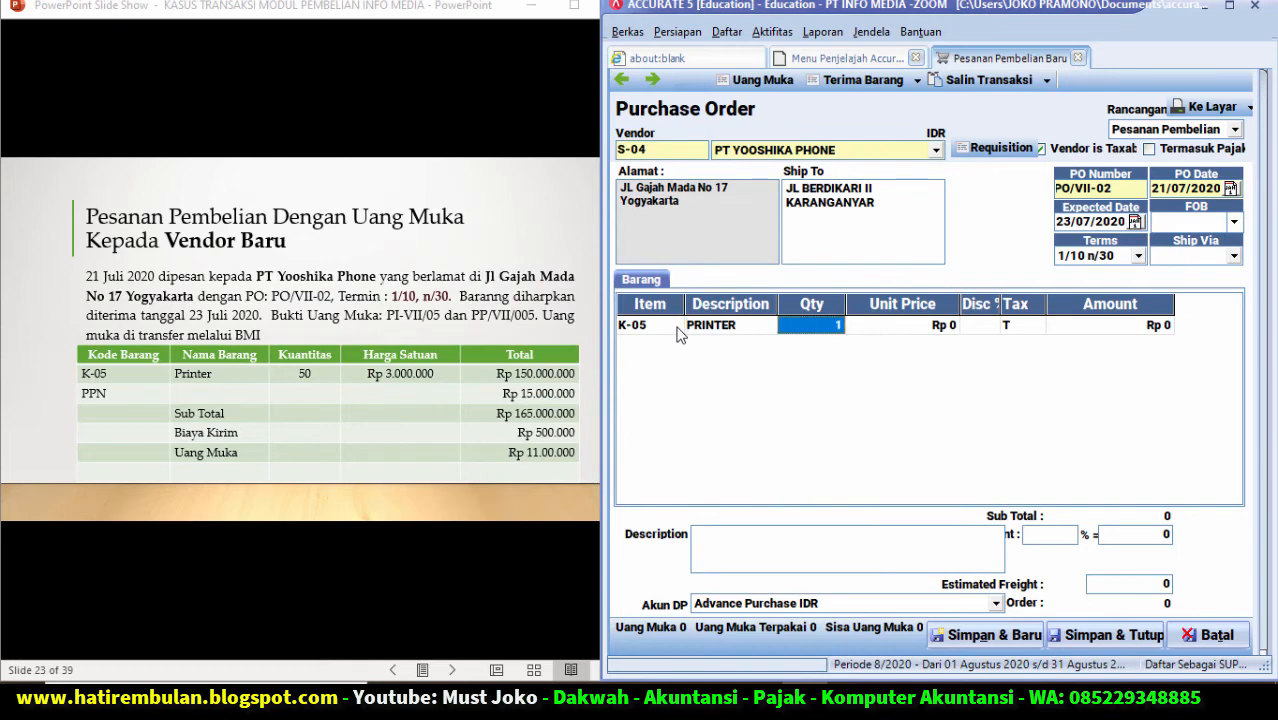
Step: Set the printer line's quantity to 50 and its unit price to Rp 3.000.000
{"action": "type", "text": "50"}
{"action": "key", "text": "Tab"}
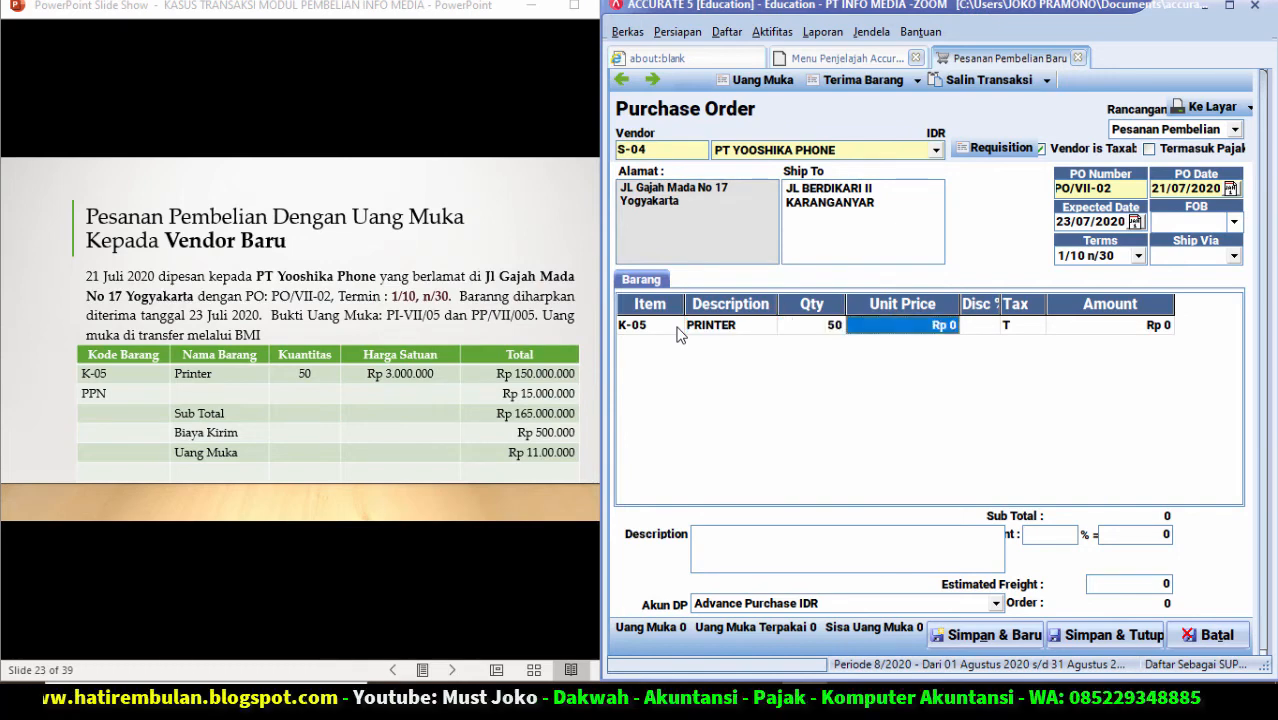
{"action": "type", "text": "3."}
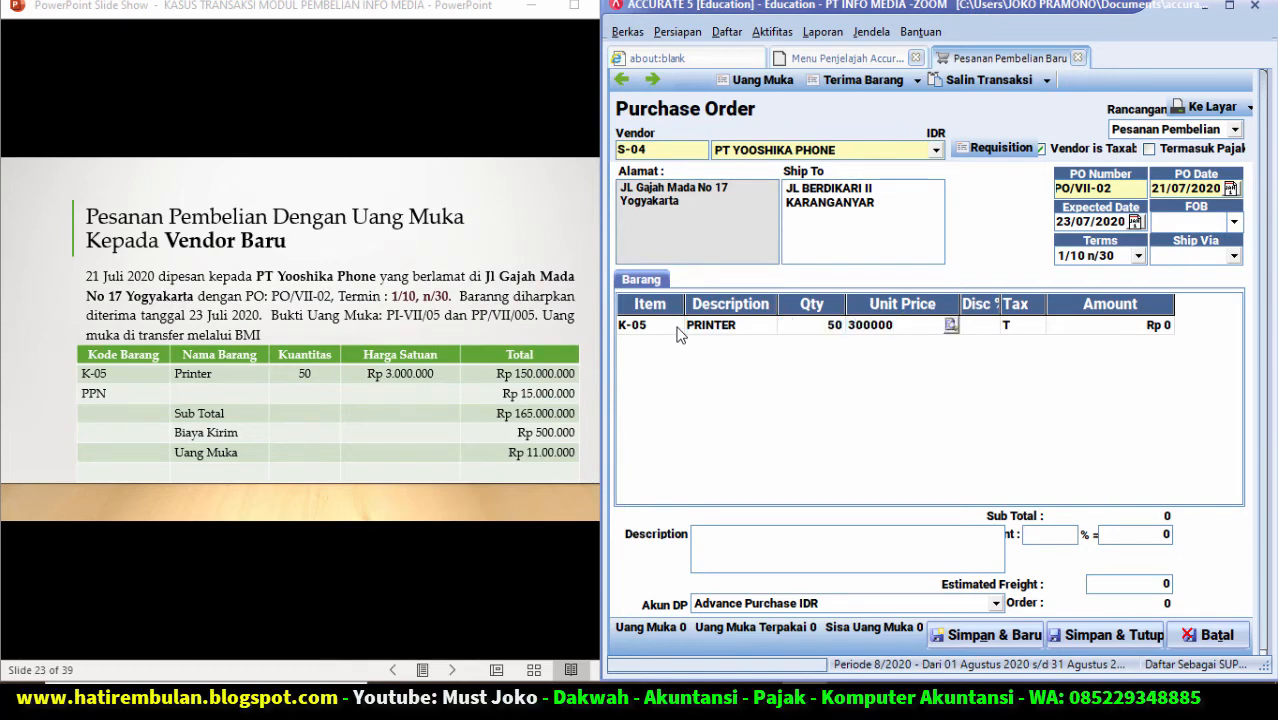
{"action": "type", "text": "000.000"}
{"action": "key", "text": "Tab"}
{"action": "key", "text": "Tab"}
{"action": "key", "text": "Tab"}
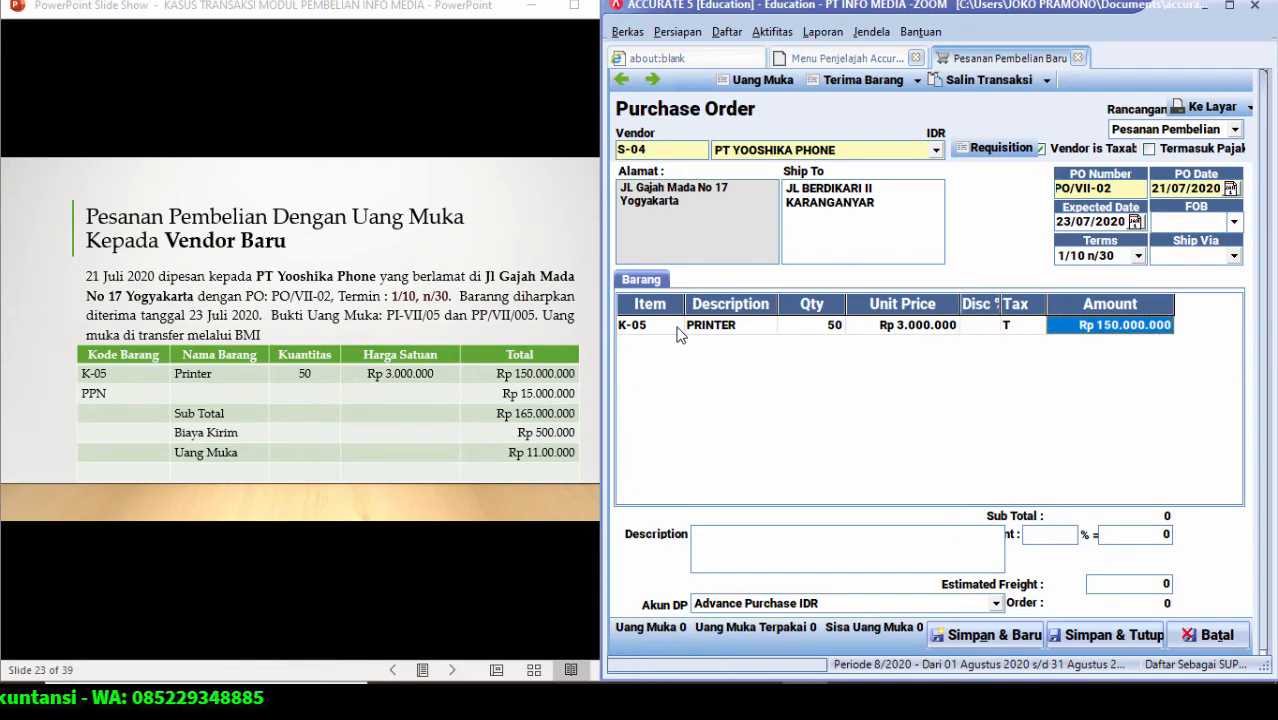
{"action": "left_click", "coordinate": [677, 327]}
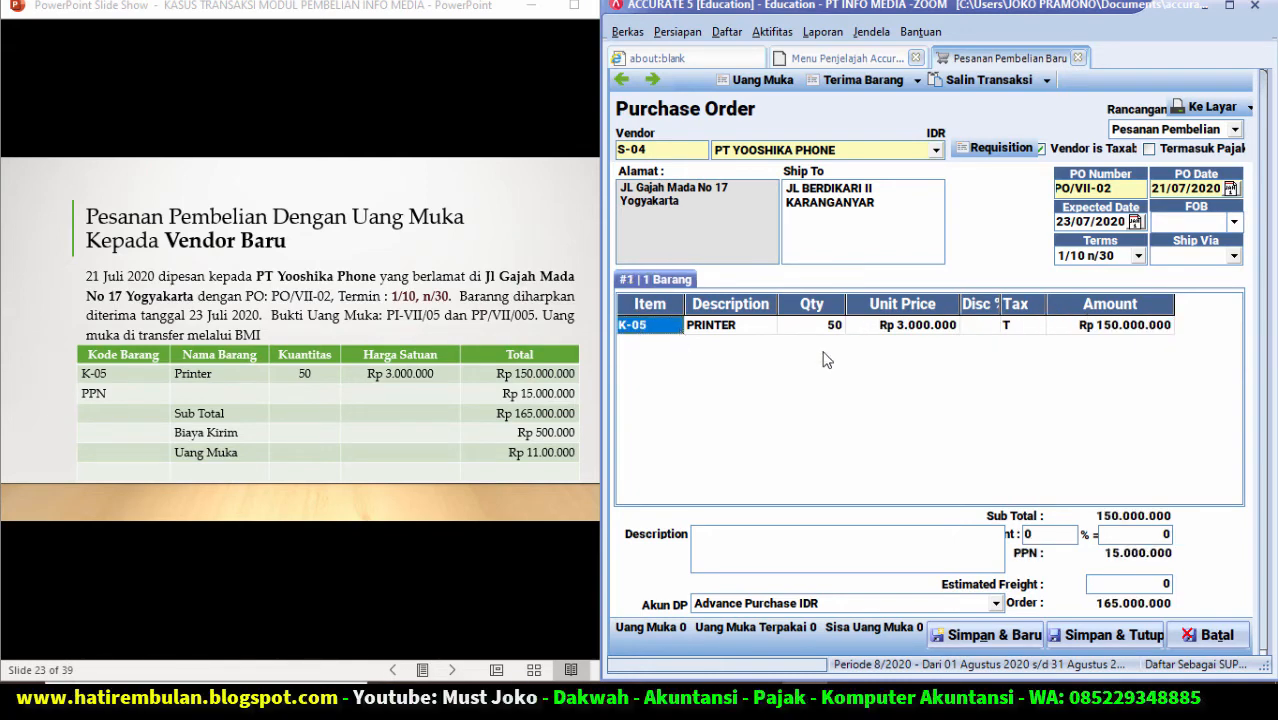
Step: Set the purchase order's estimated freight to 500.000
{"action": "left_click", "coordinate": [1149, 582]}
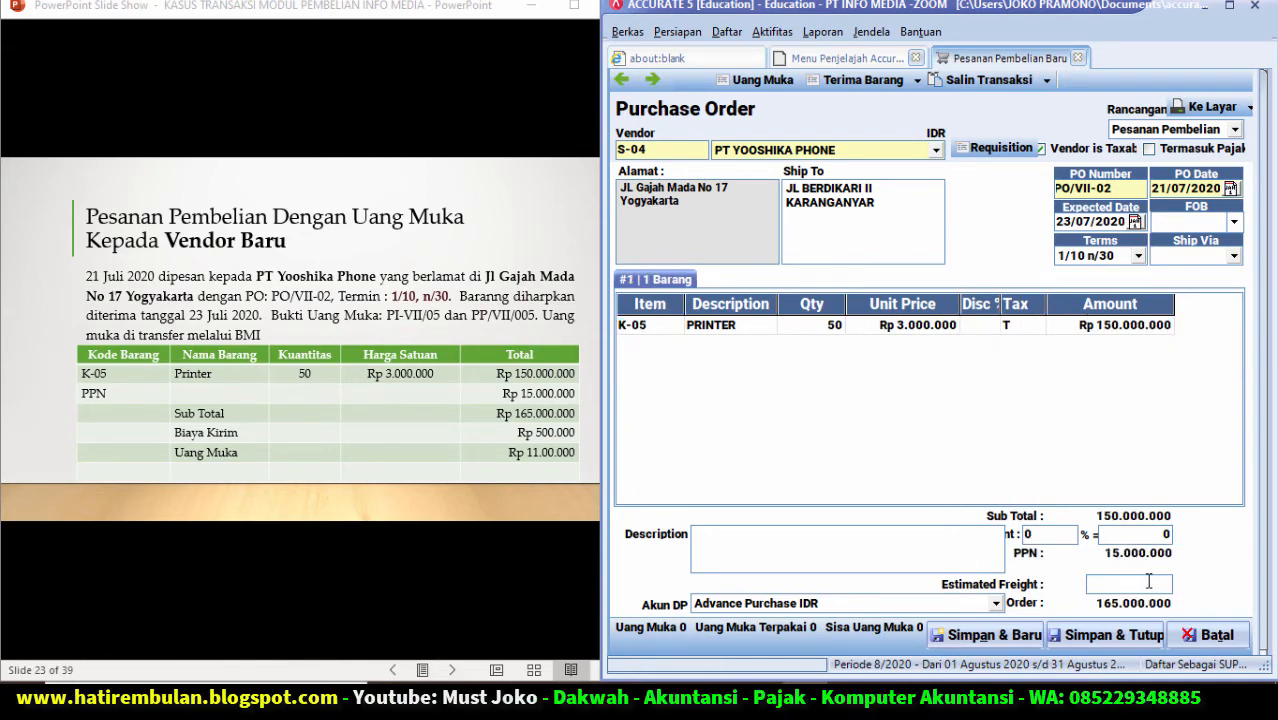
{"action": "type", "text": "500000"}
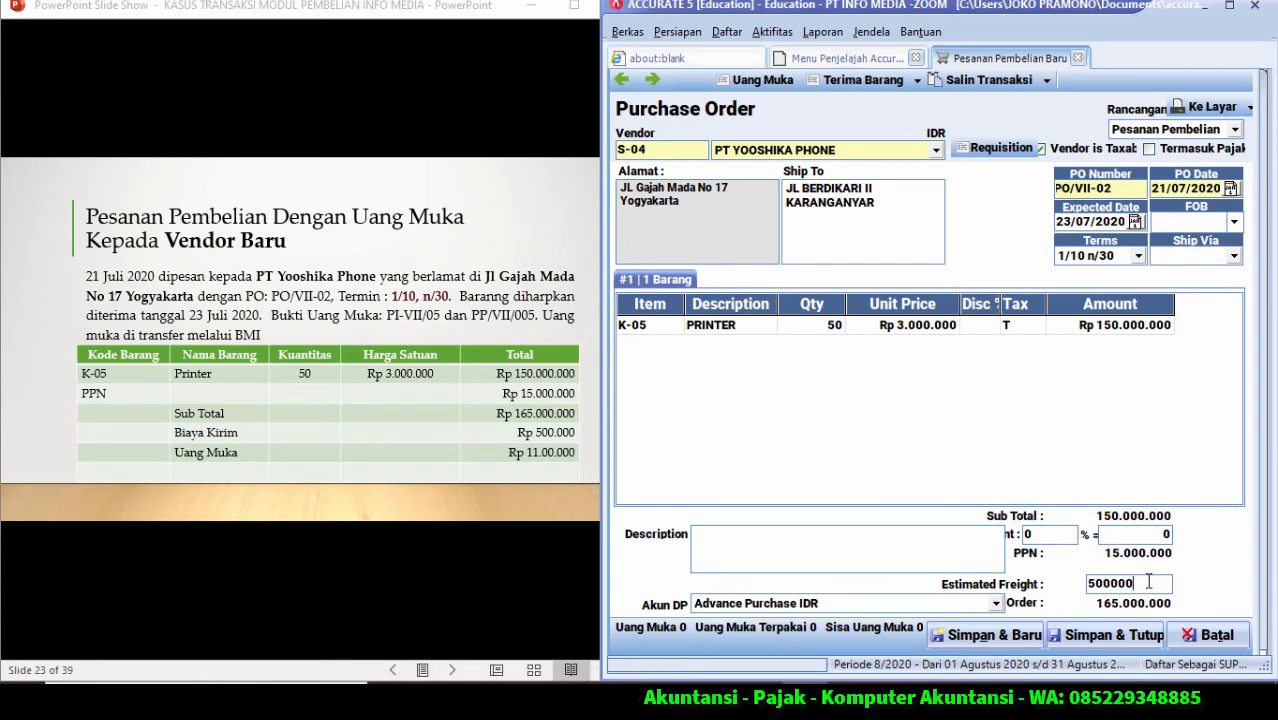
{"action": "key", "text": "Tab"}
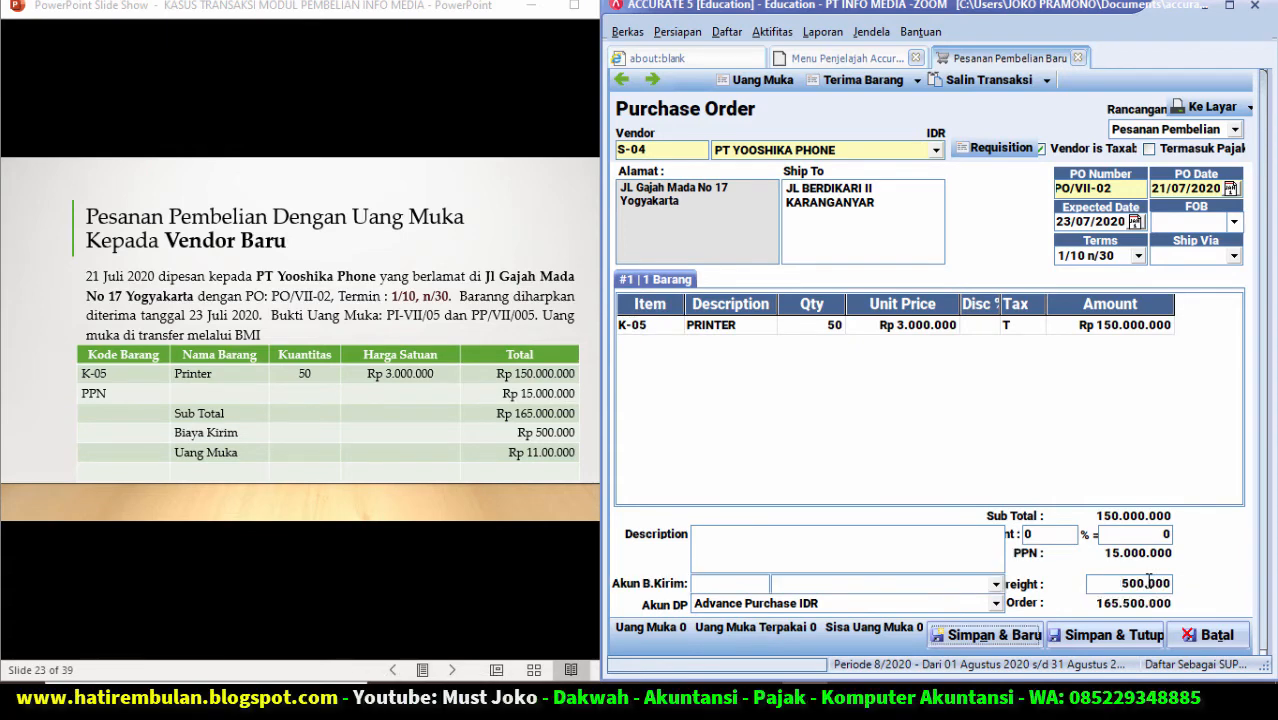
Step: Set the purchase order's freight account (Akun B.Kirim) to Merchandise Inventory
{"action": "left_click", "coordinate": [996, 585]}
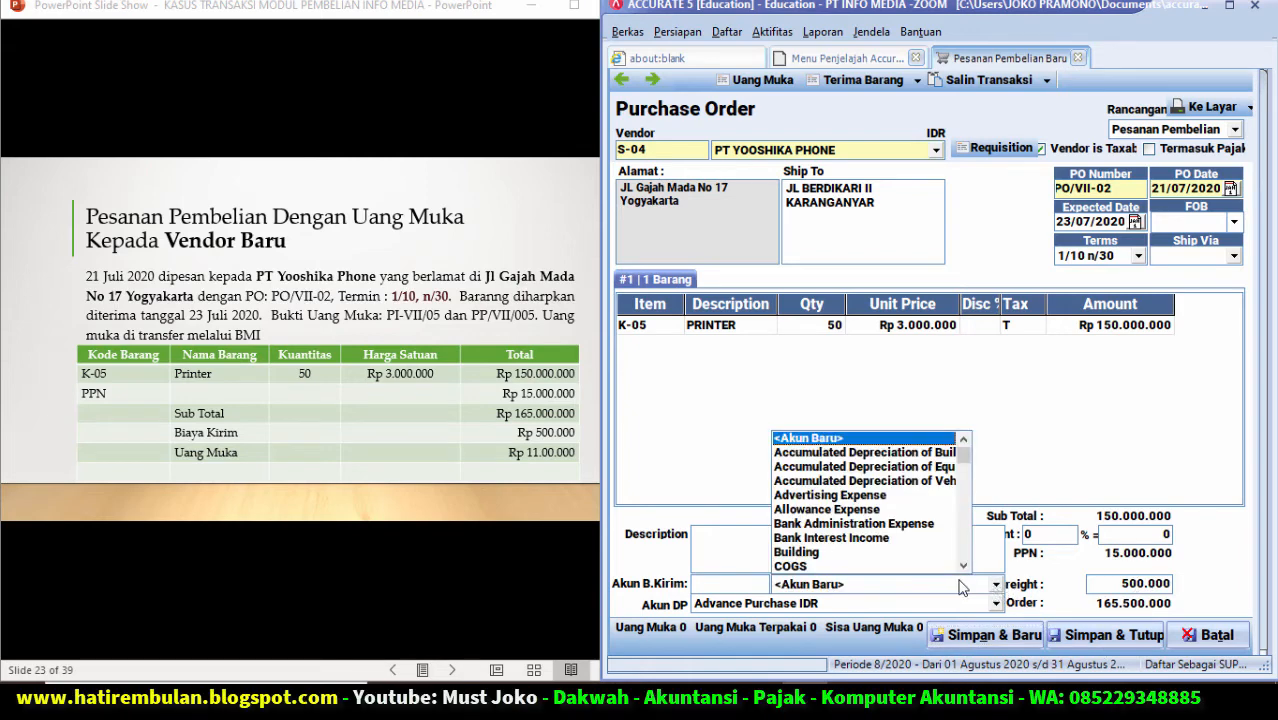
{"action": "type", "text": "M"}
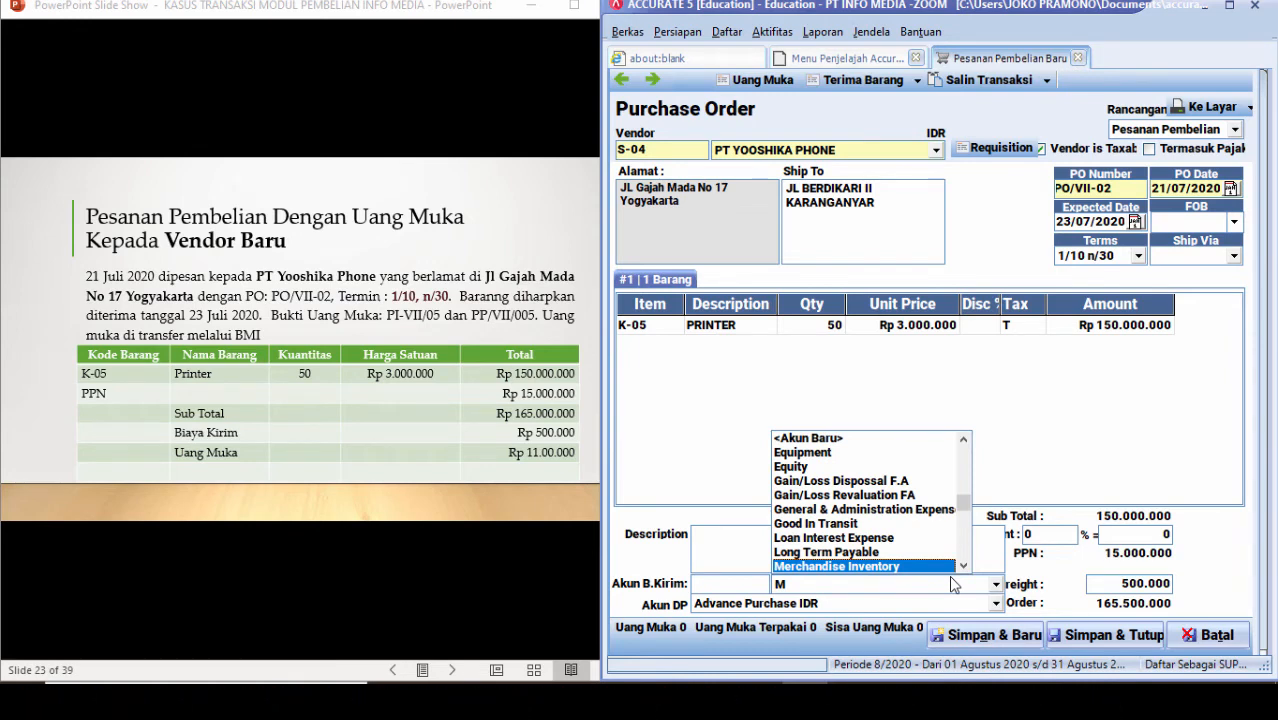
{"action": "key", "text": "Return"}
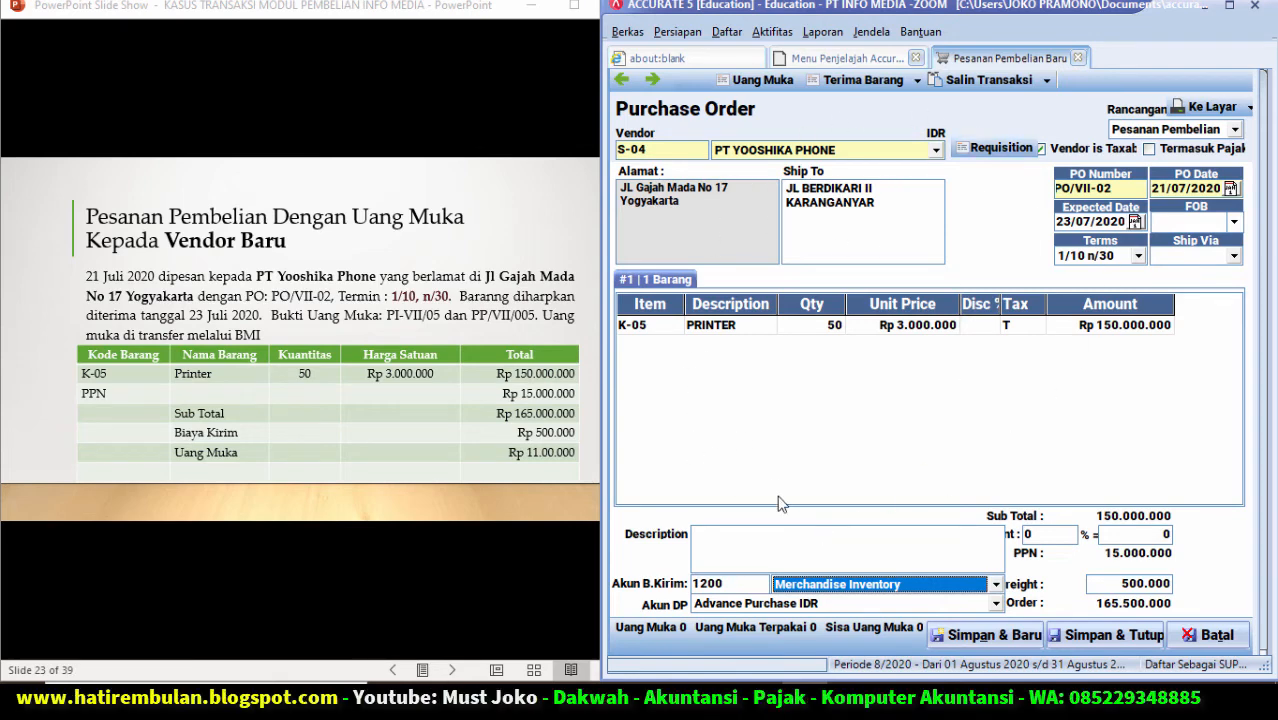
Step: Open the down payment (Uang Muka) invoice for this order and enter YP-VII/120 as its invoice number
{"action": "left_click", "coordinate": [742, 82]}
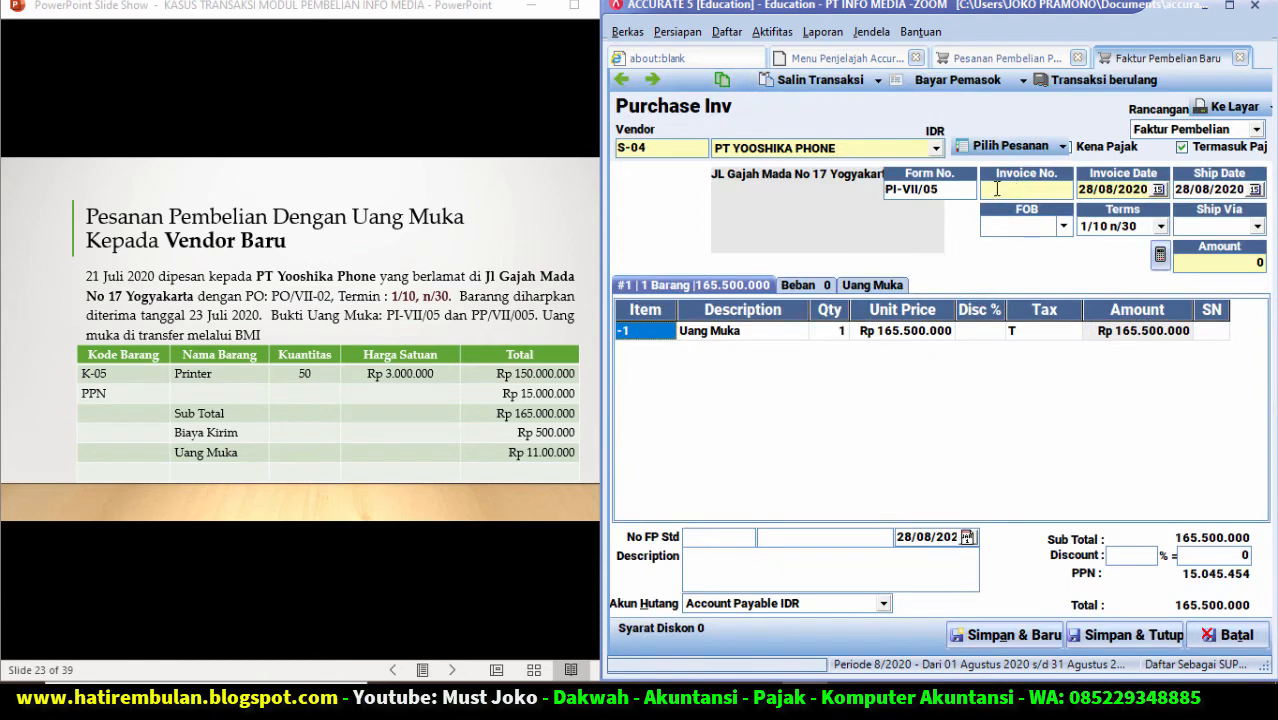
{"action": "left_click", "coordinate": [997, 189]}
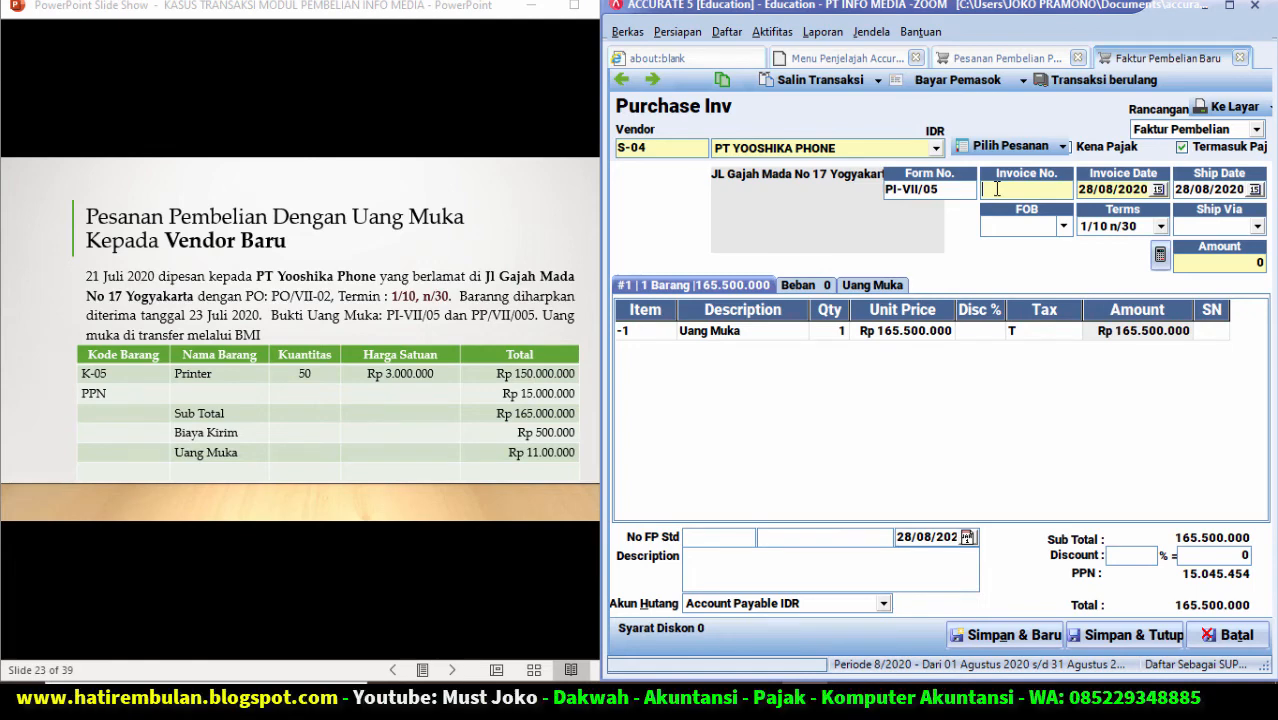
{"action": "type", "text": "P-V"}
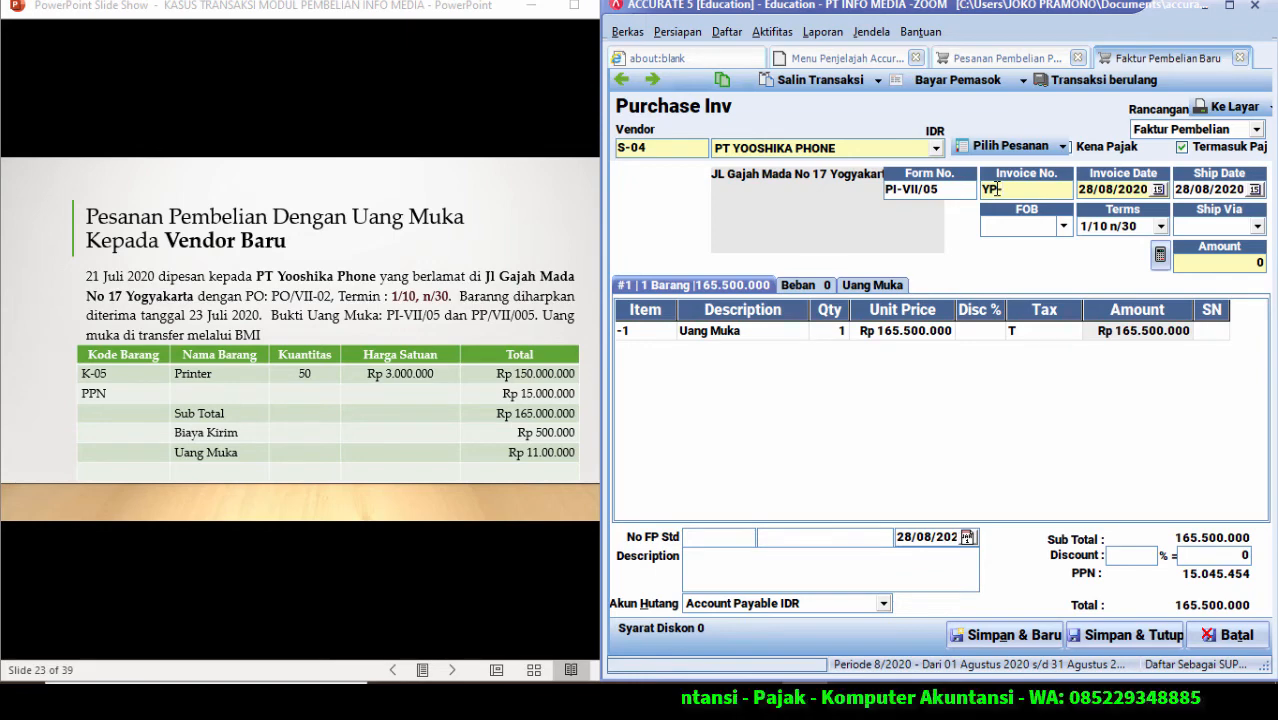
{"action": "type", "text": "II"}
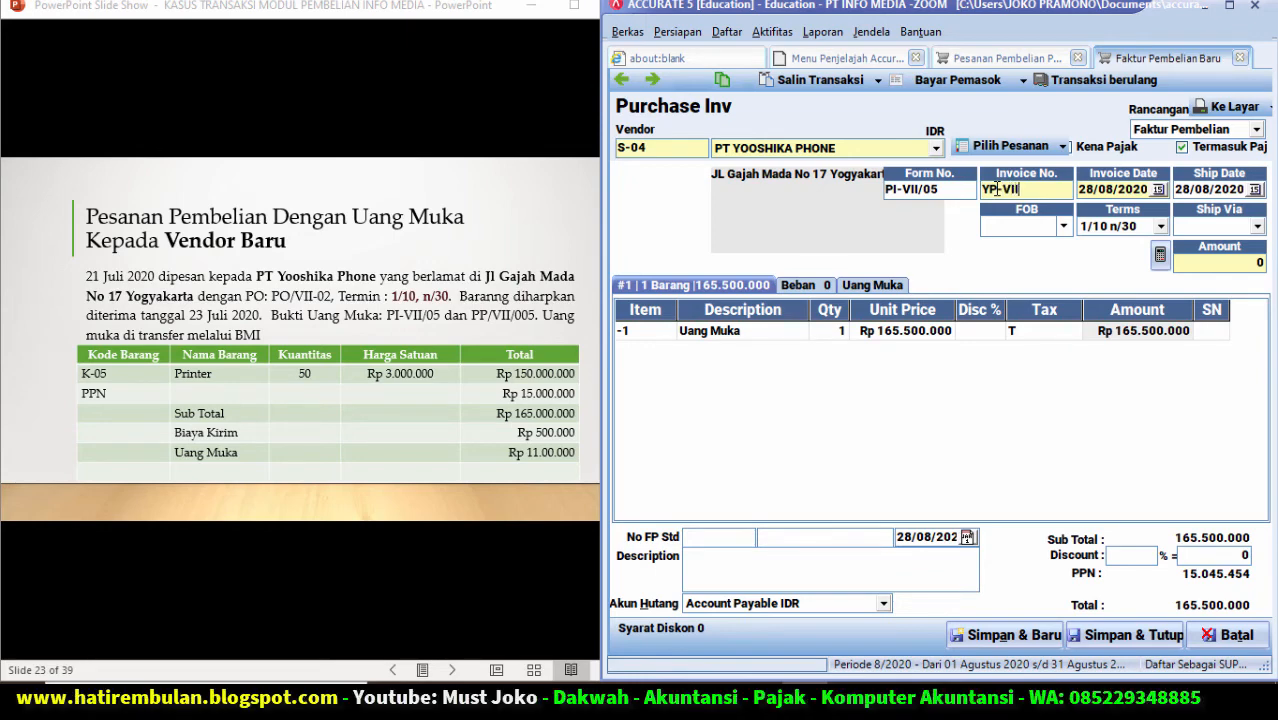
{"action": "type", "text": "/"}
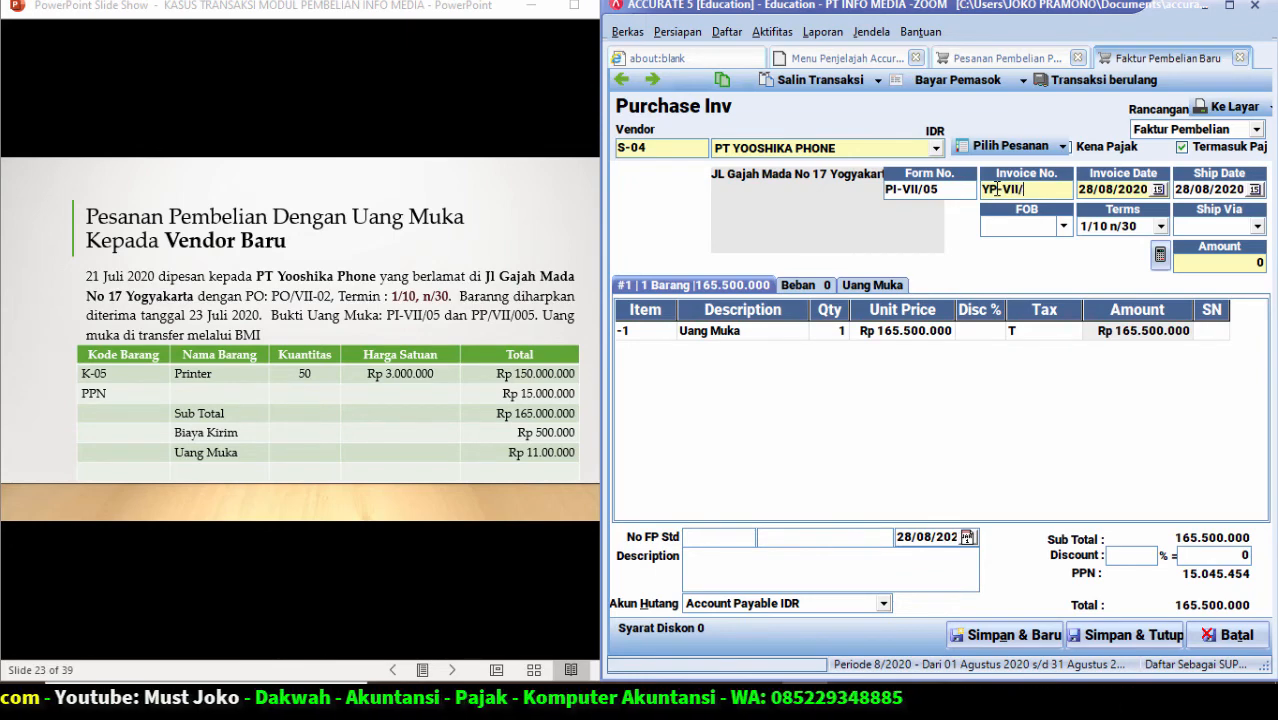
{"action": "type", "text": "120"}
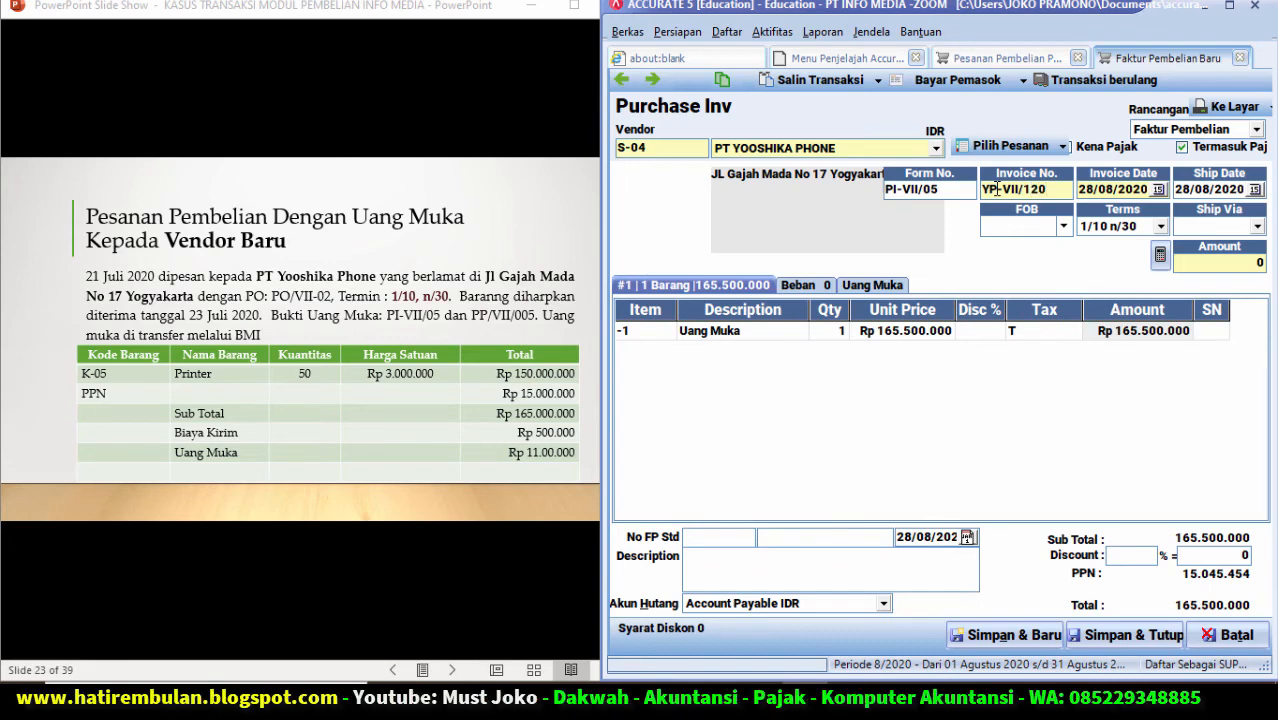
{"action": "key", "text": "Tab"}
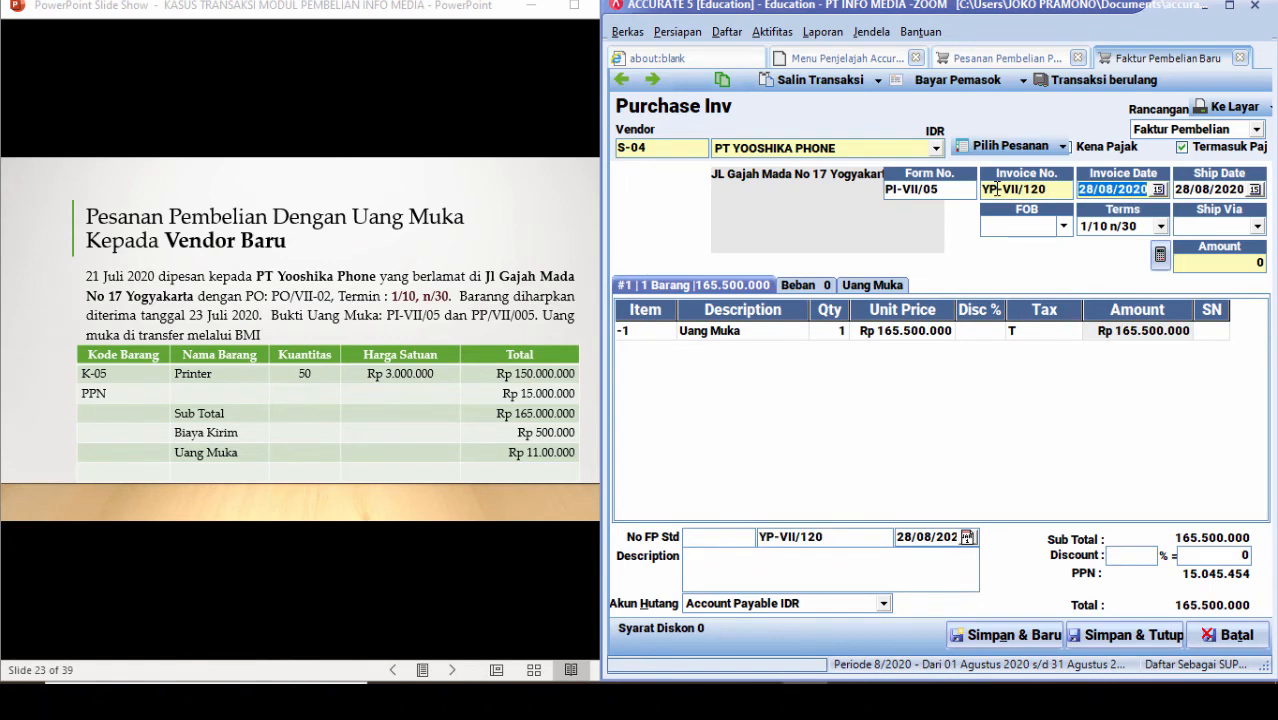
Step: Set both the invoice date and the ship date of the down payment invoice to 21/07/2020
{"action": "key", "text": "BackSpace"}
{"action": "type", "text": "21/"}
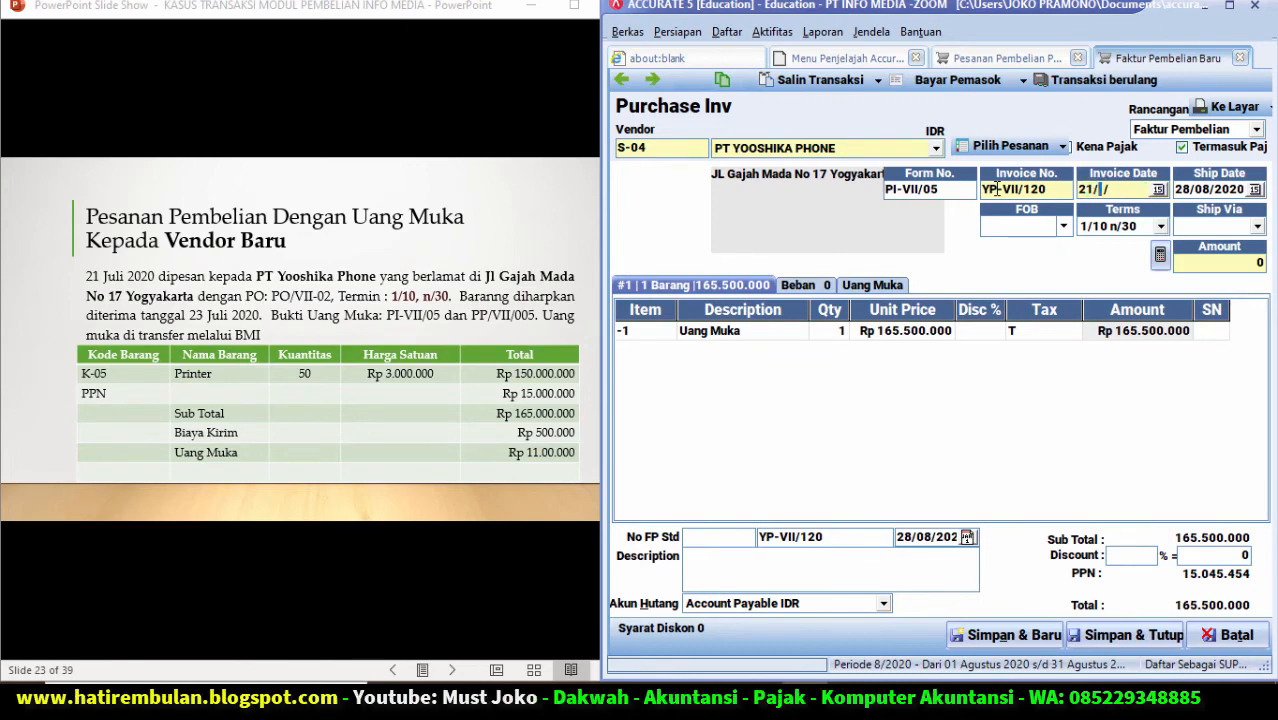
{"action": "type", "text": "07/2020"}
{"action": "key", "text": "Tab"}
{"action": "type", "text": "21/0"}
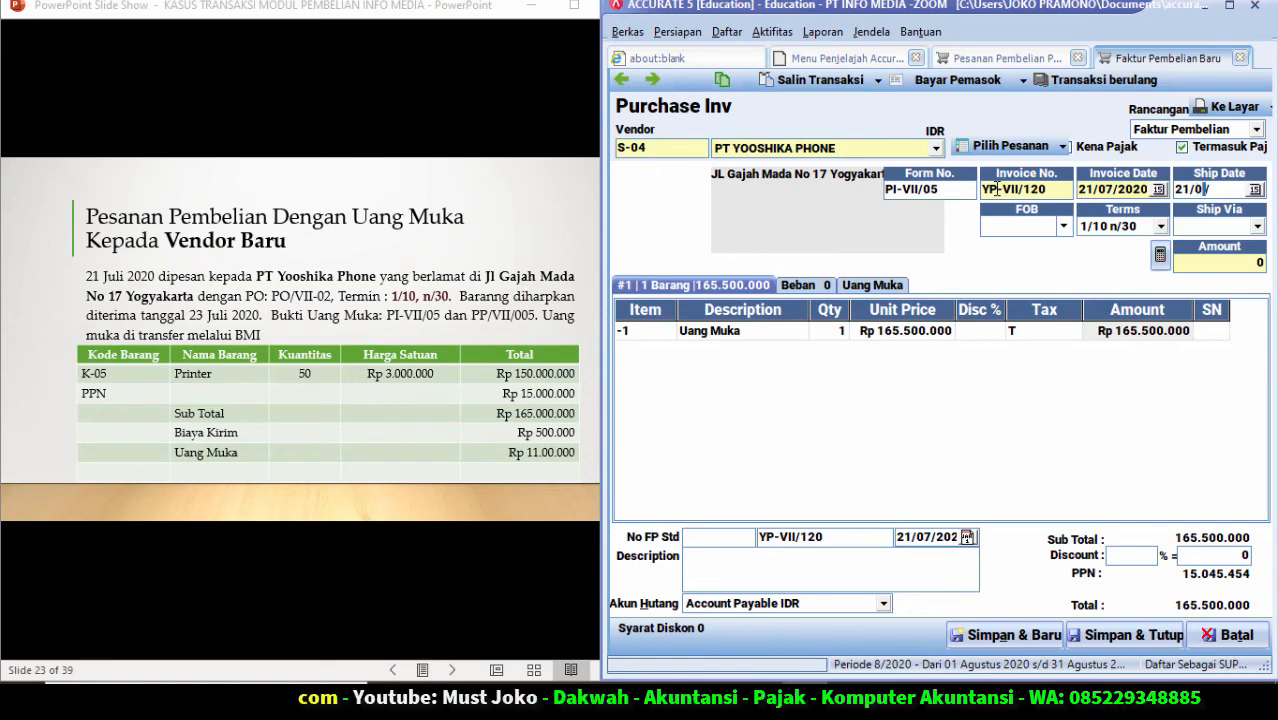
{"action": "type", "text": "7/2020"}
{"action": "key", "text": "Tab"}
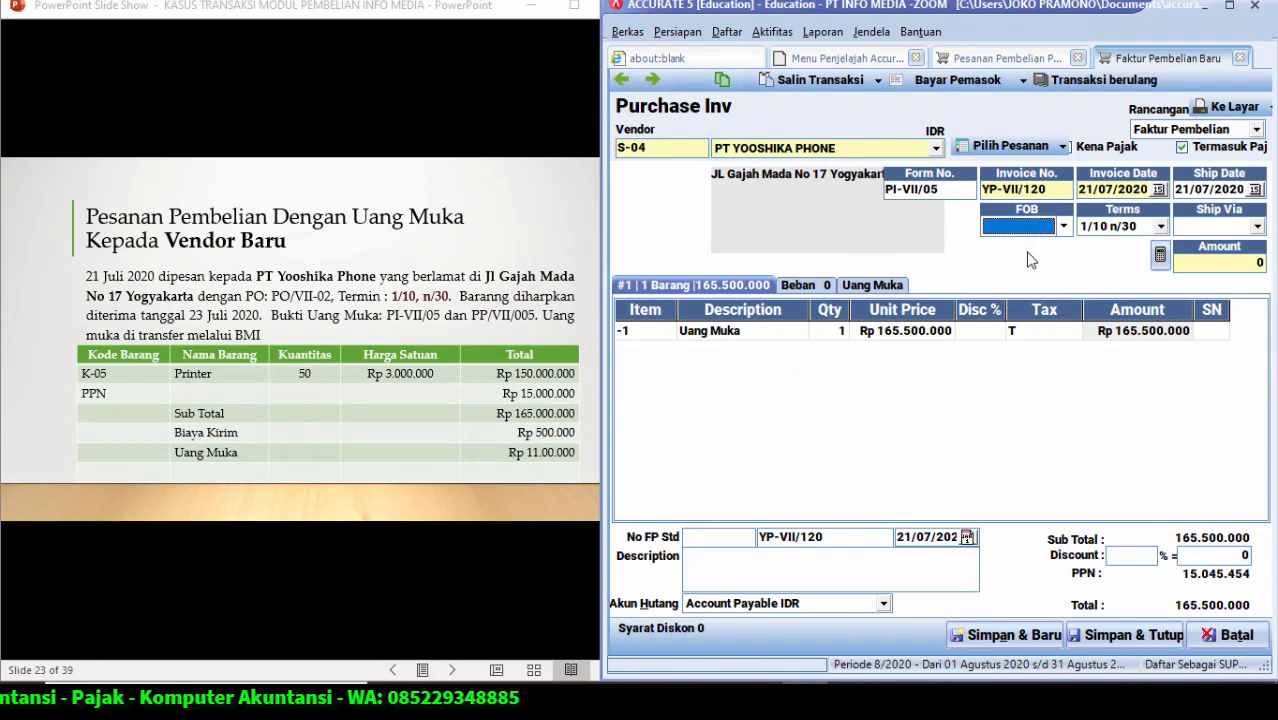
Step: Set the unit price of the Uang Muka line to Rp 11.000.000
{"action": "left_click", "coordinate": [912, 331]}
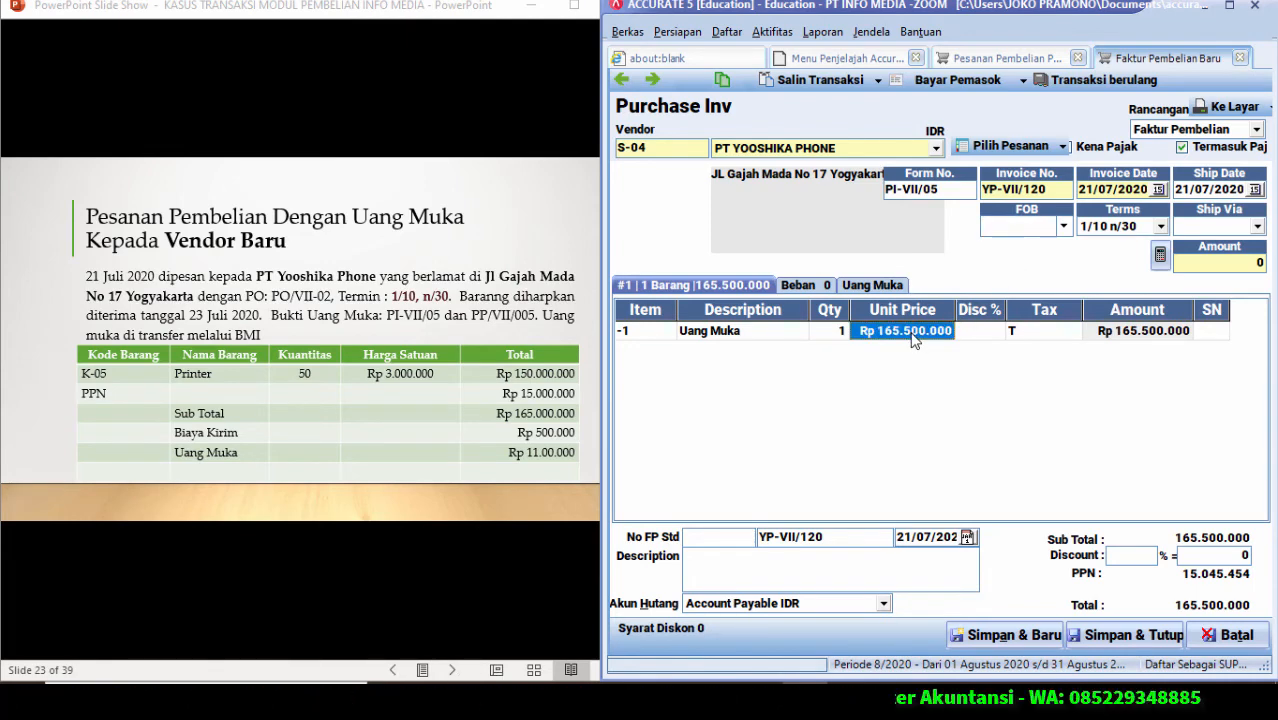
{"action": "type", "text": "11"}
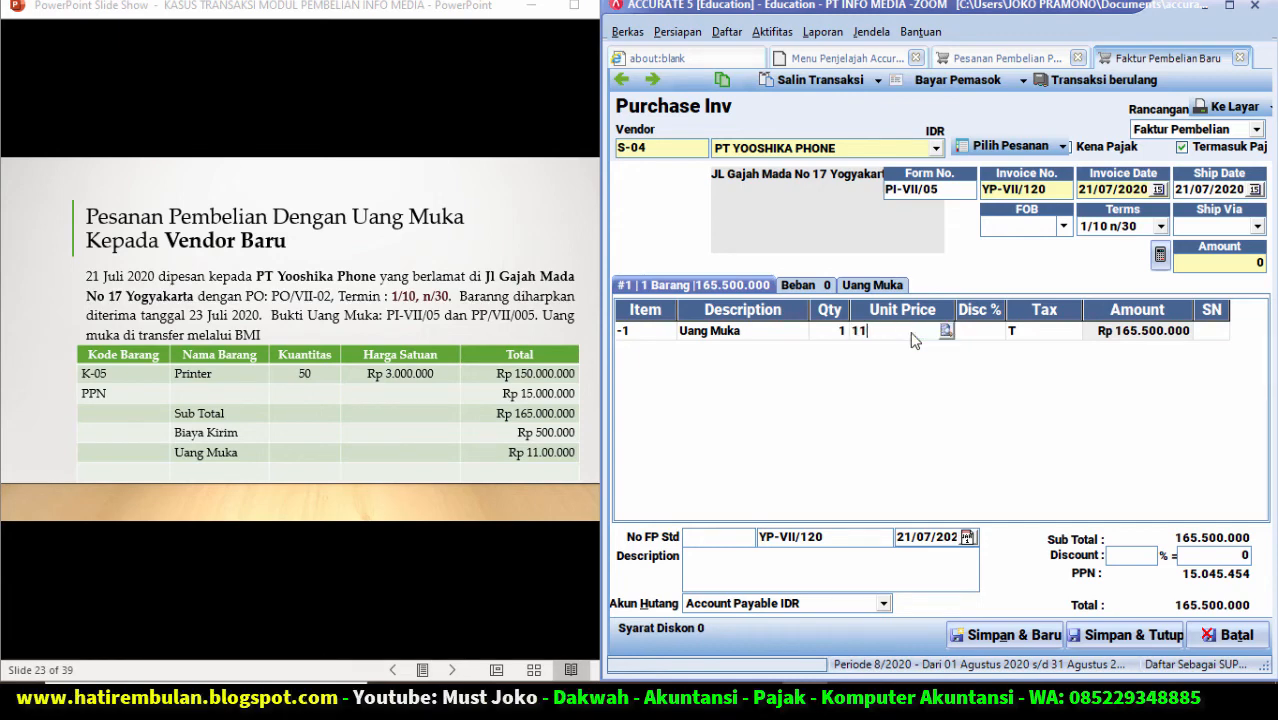
{"action": "type", "text": ".000.000"}
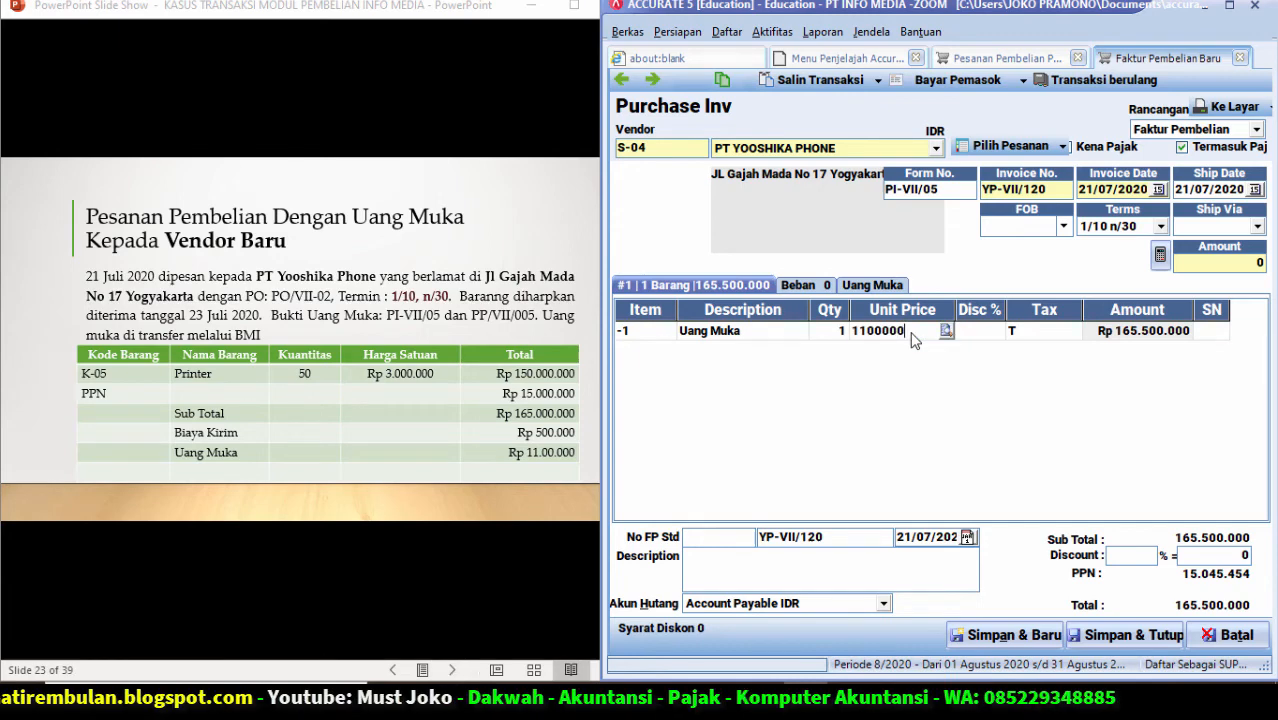
{"action": "key", "text": "Tab"}
{"action": "key", "text": "Tab"}
{"action": "key", "text": "Tab"}
{"action": "key", "text": "Tab"}
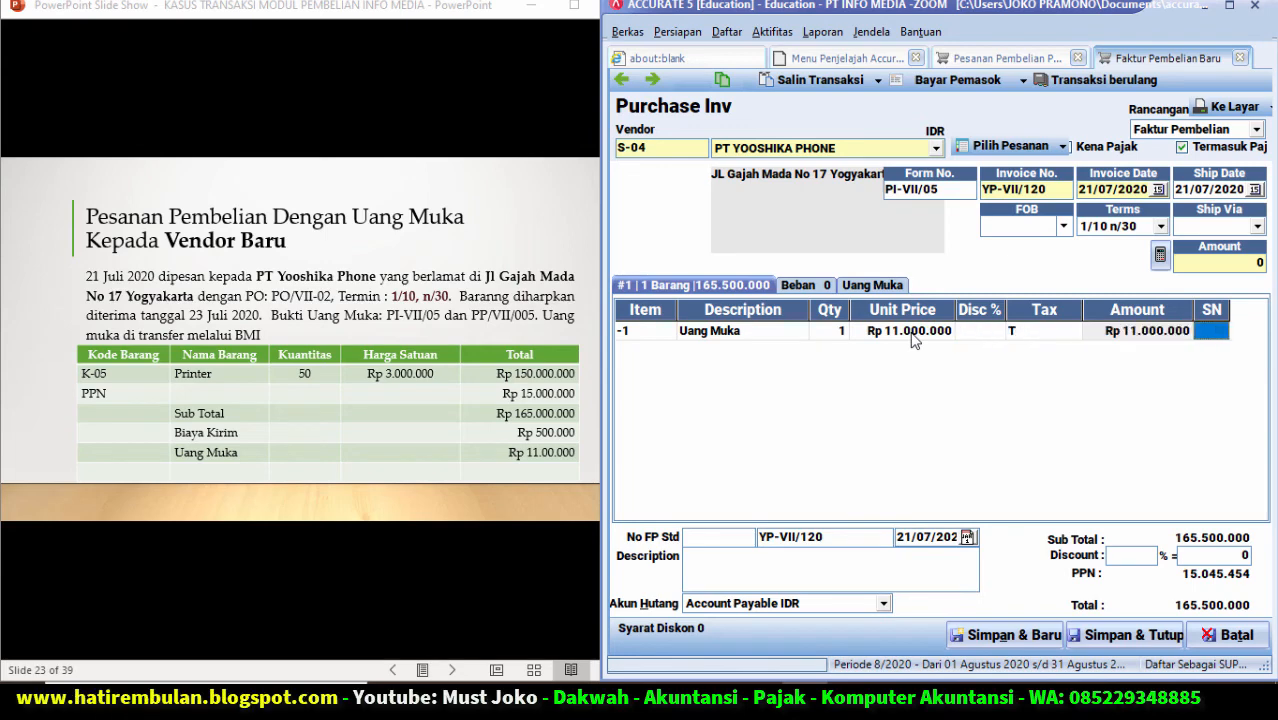
{"action": "key", "text": "Tab"}
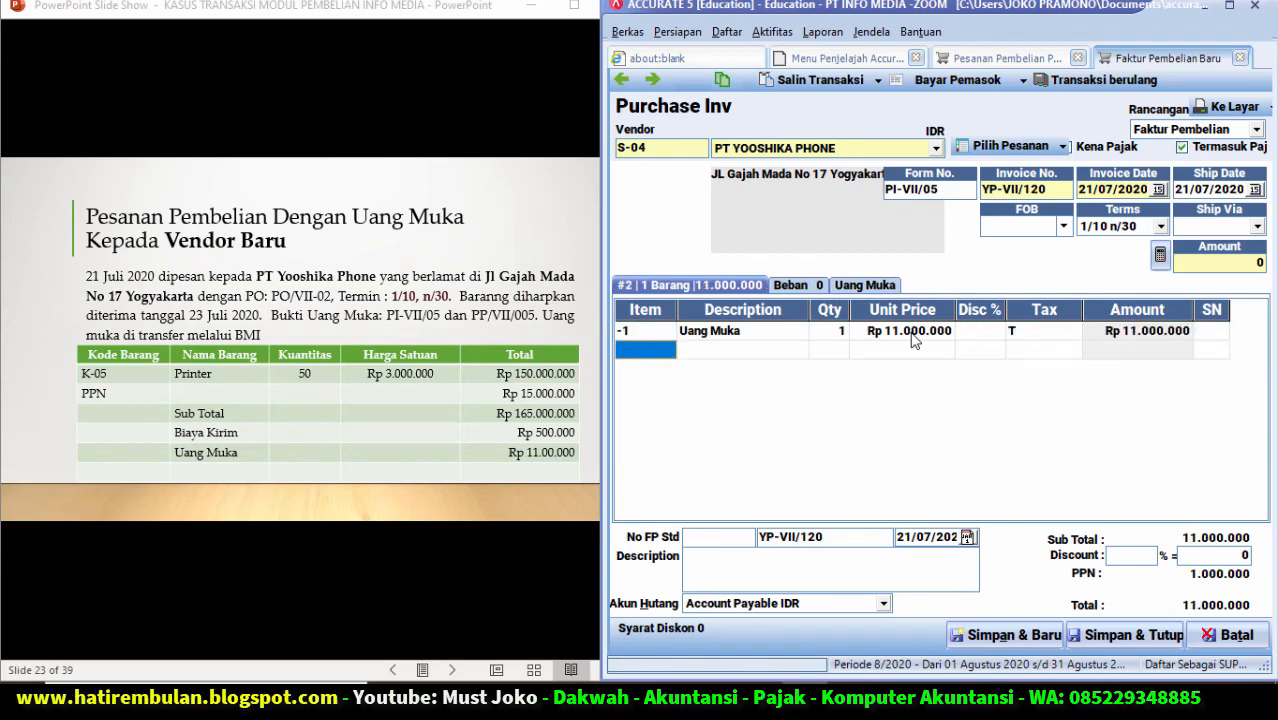
{"action": "key", "text": "Up"}
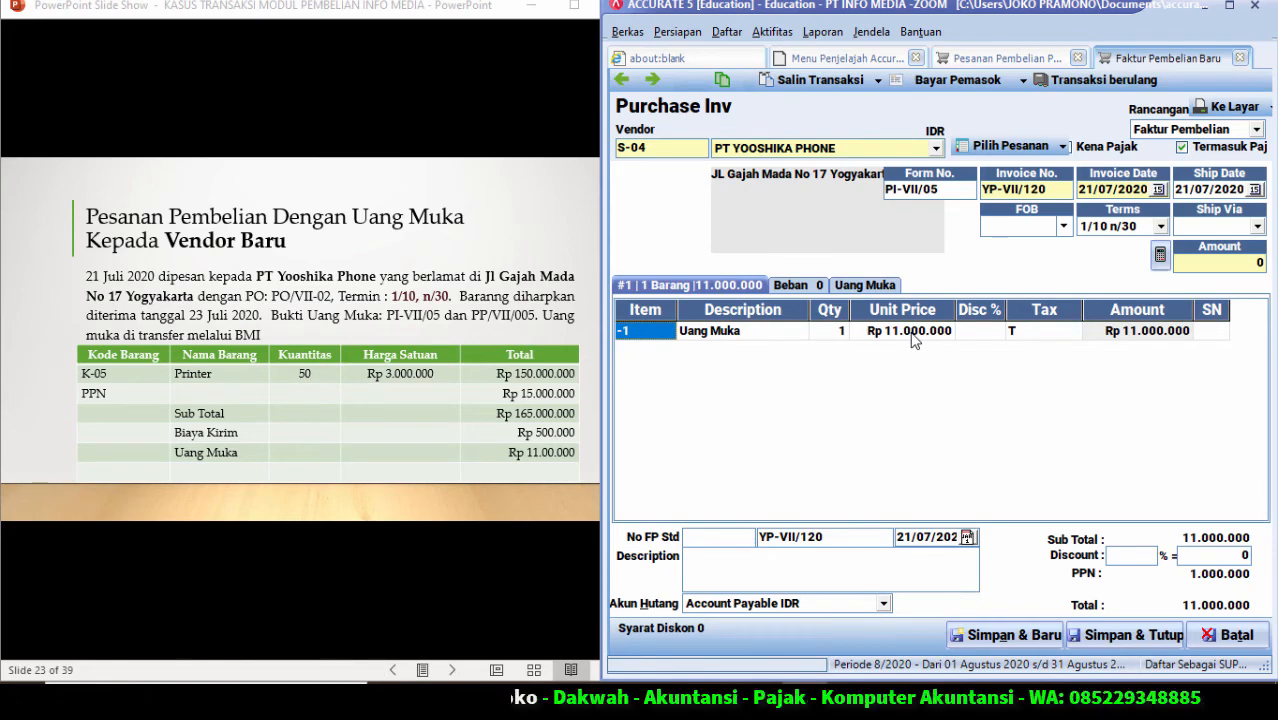
Step: Start the supplier payment for the down payment invoice and set its payment date to 21/07/2020
{"action": "left_click", "coordinate": [960, 80]}
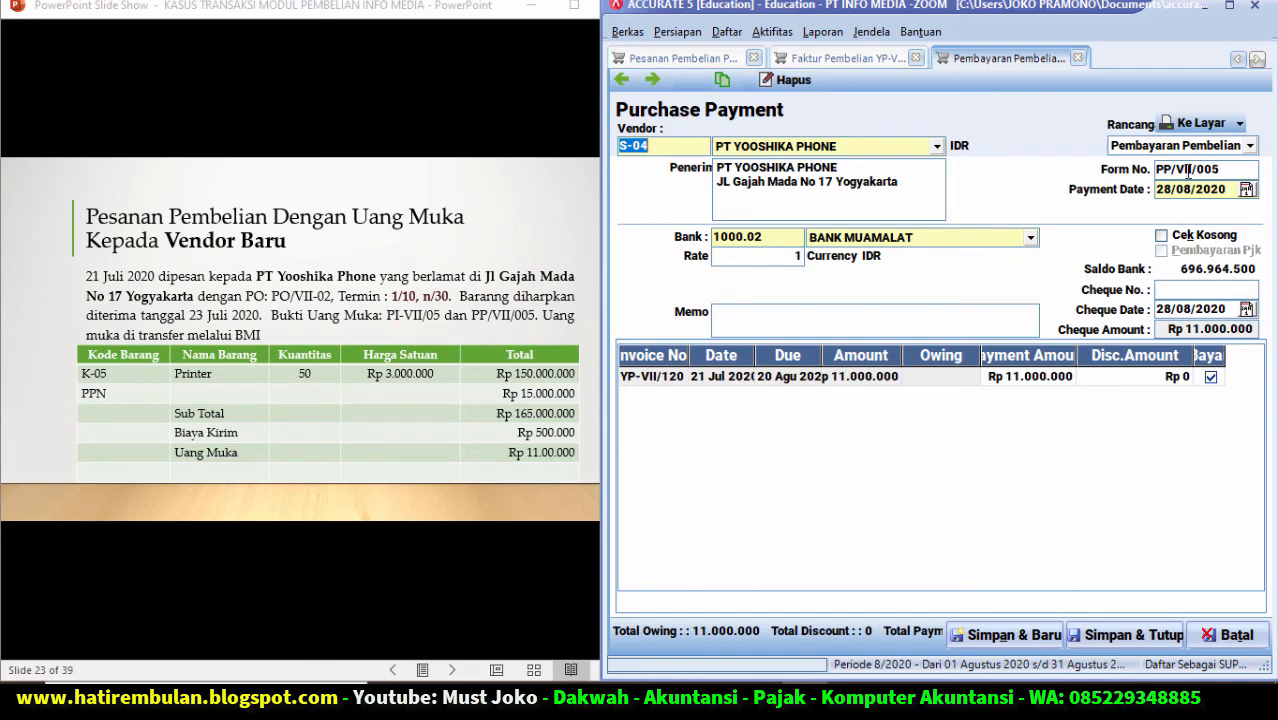
{"action": "left_click_drag", "start_coordinate": [1227, 190], "coordinate": [1148, 190]}
{"action": "type", "text": "21/07/"}
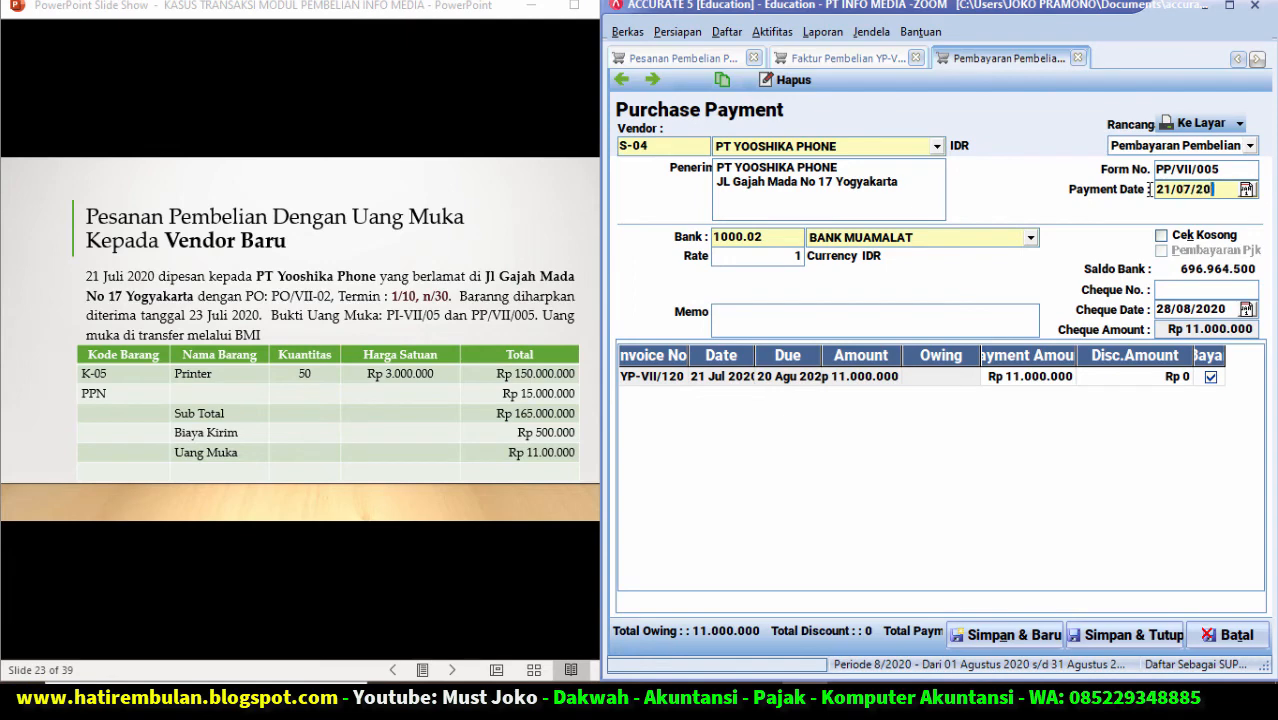
{"action": "type", "text": "2020"}
{"action": "key", "text": "Tab"}
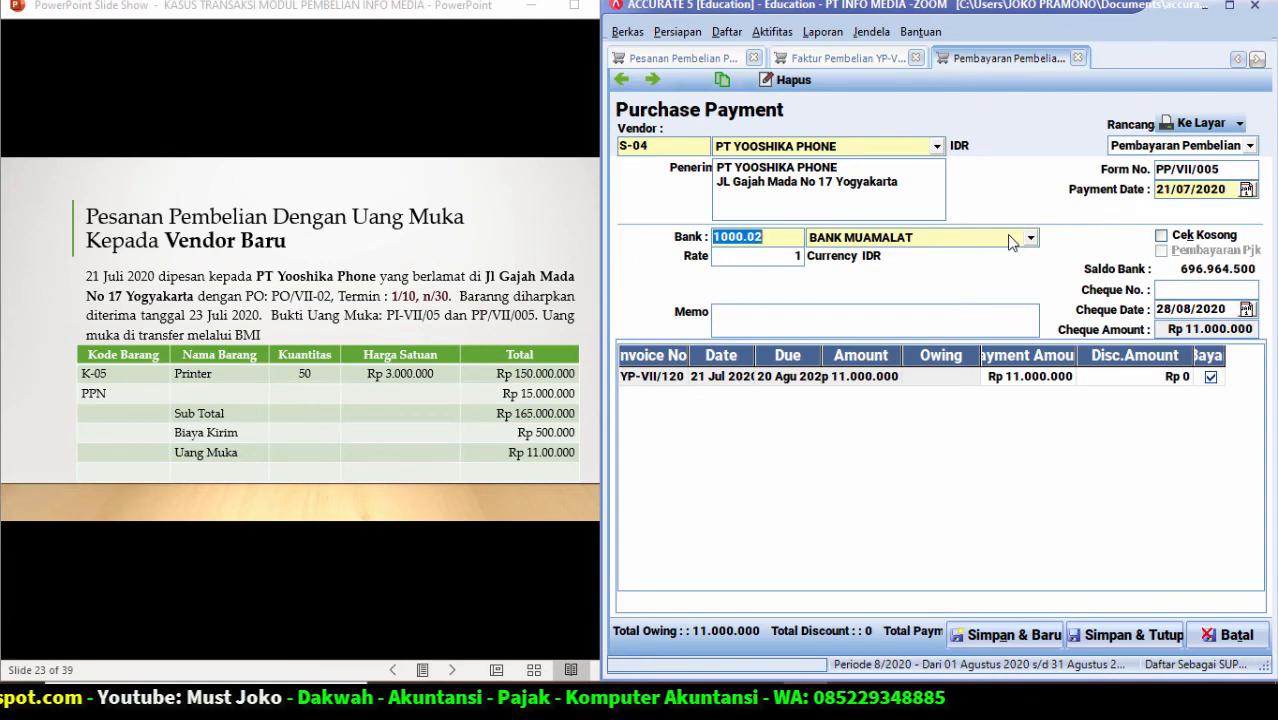
Step: Enter the payment memo as PEMBAYARAN UANG MUKA PESANAN NO, followed by the purchase order number and PI-VII/05
{"action": "key", "text": "Tab"}
{"action": "key", "text": "Tab"}
{"action": "key", "text": "Tab"}
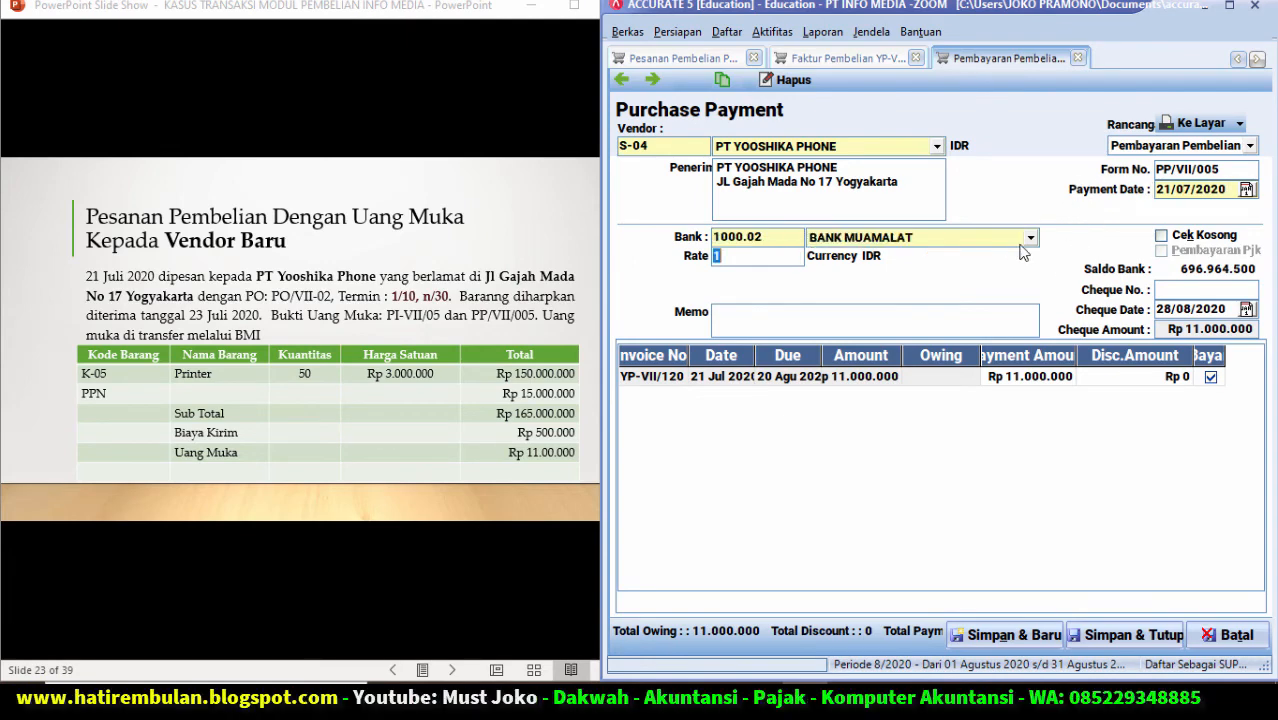
{"action": "type", "text": "UAN"}
{"action": "key", "text": "BackSpace"}
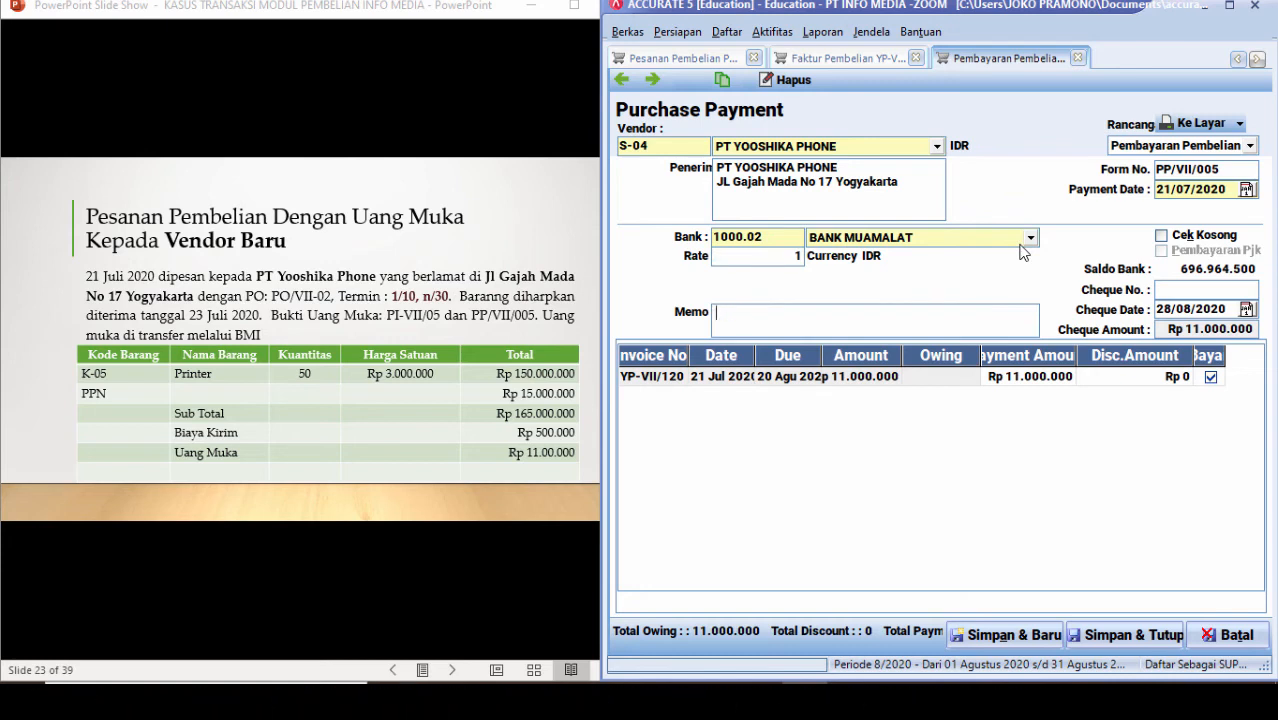
{"action": "type", "text": "PEMBYAR"}
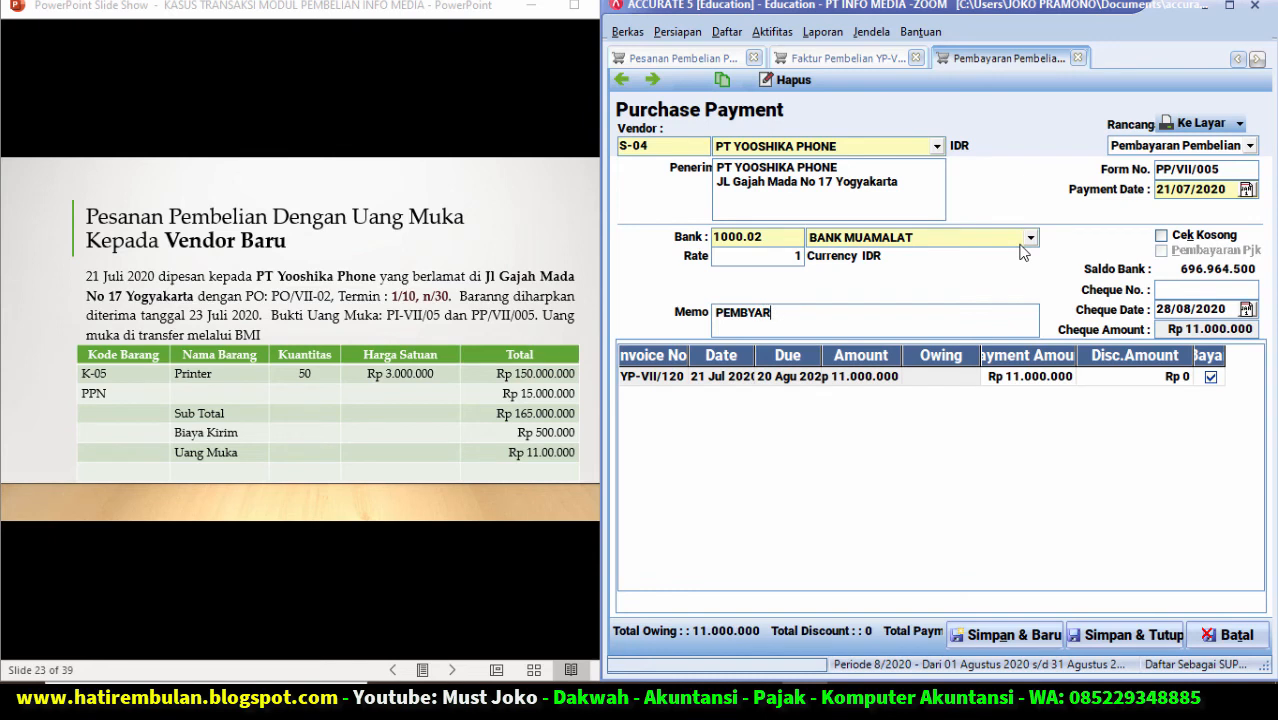
{"action": "key", "text": "BackSpace"}
{"action": "key", "text": "BackSpace"}
{"action": "key", "text": "BackSpace"}
{"action": "type", "text": "AYARAN UANG "}
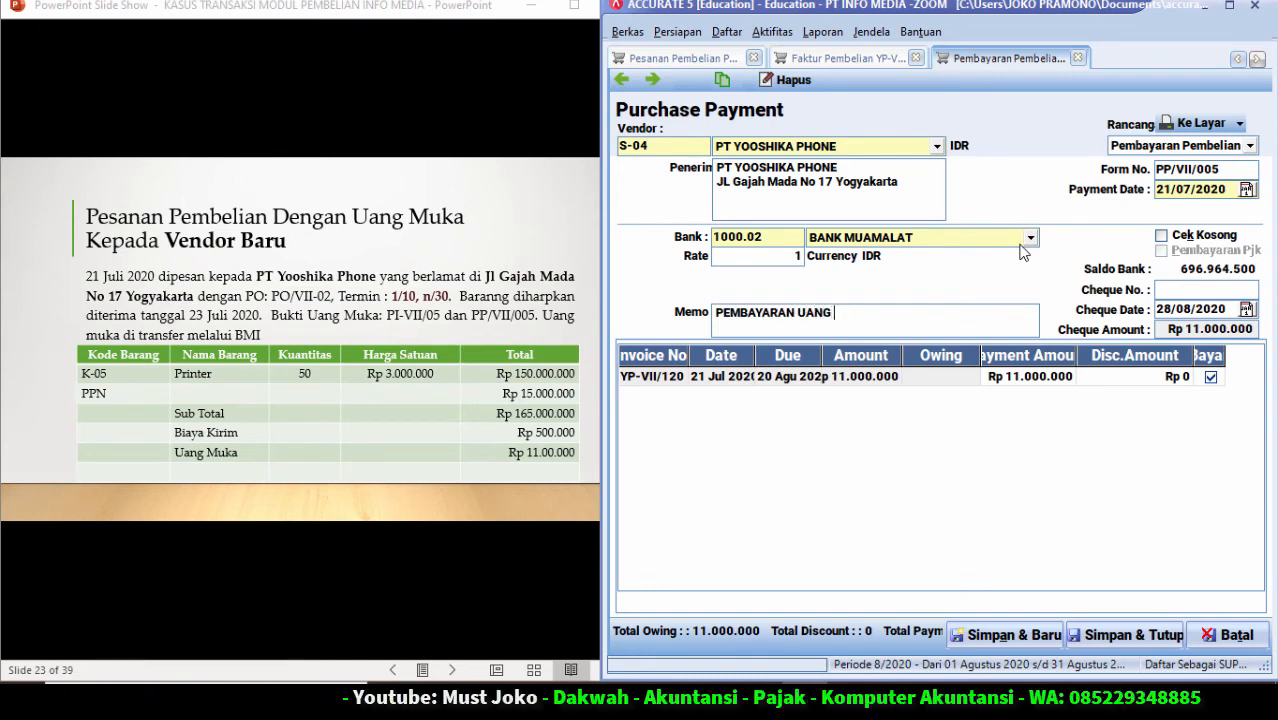
{"action": "type", "text": "U"}
{"action": "type", "text": "MUKA "}
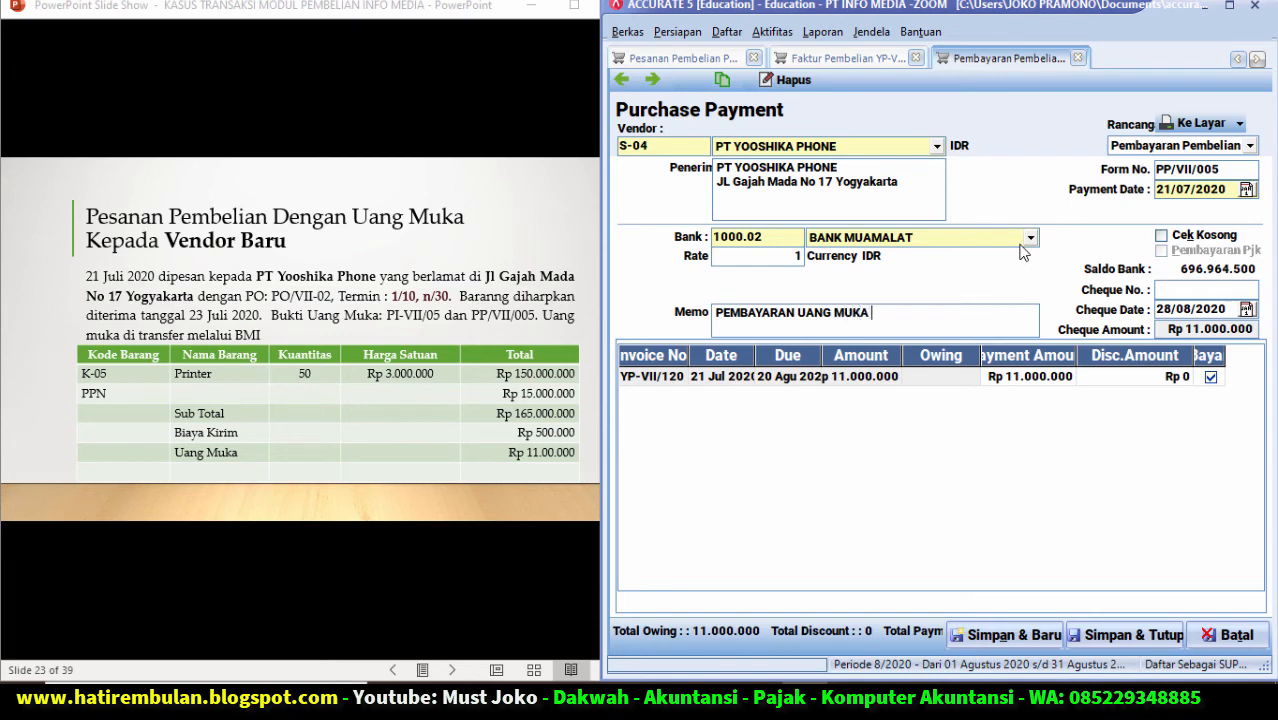
{"action": "type", "text": "PESANAN NO "}
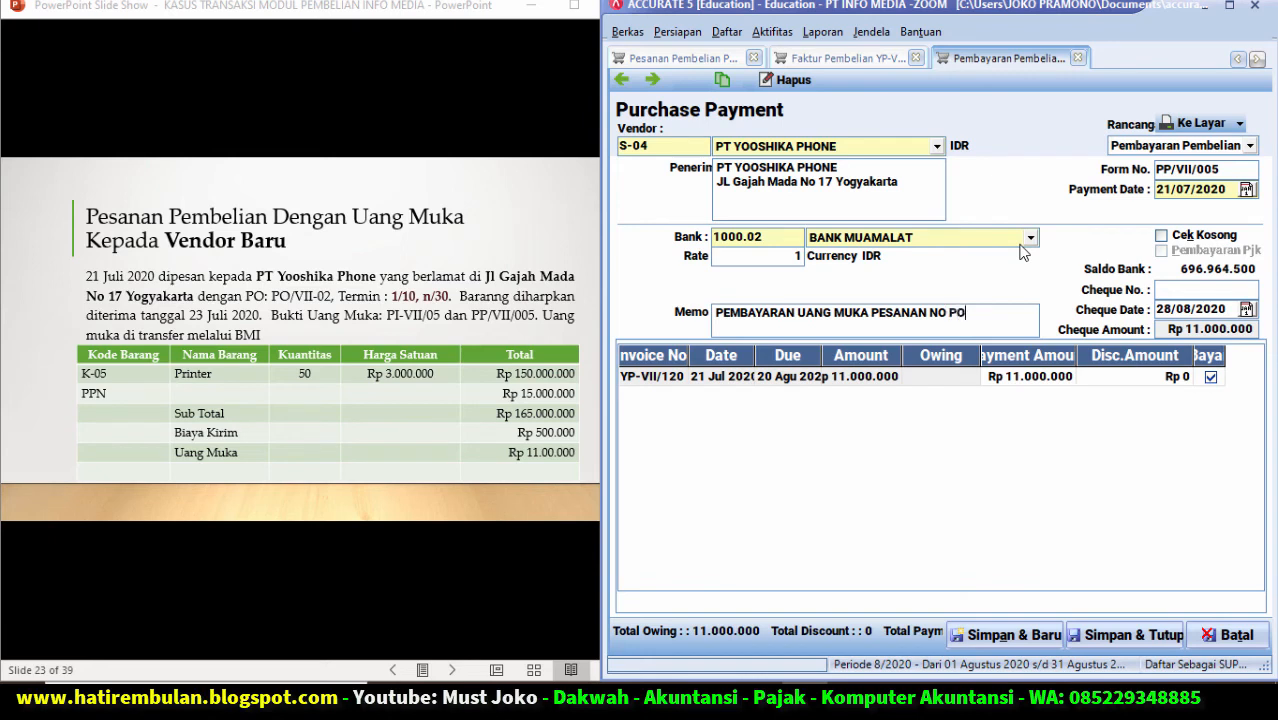
{"action": "type", "text": "PO/"}
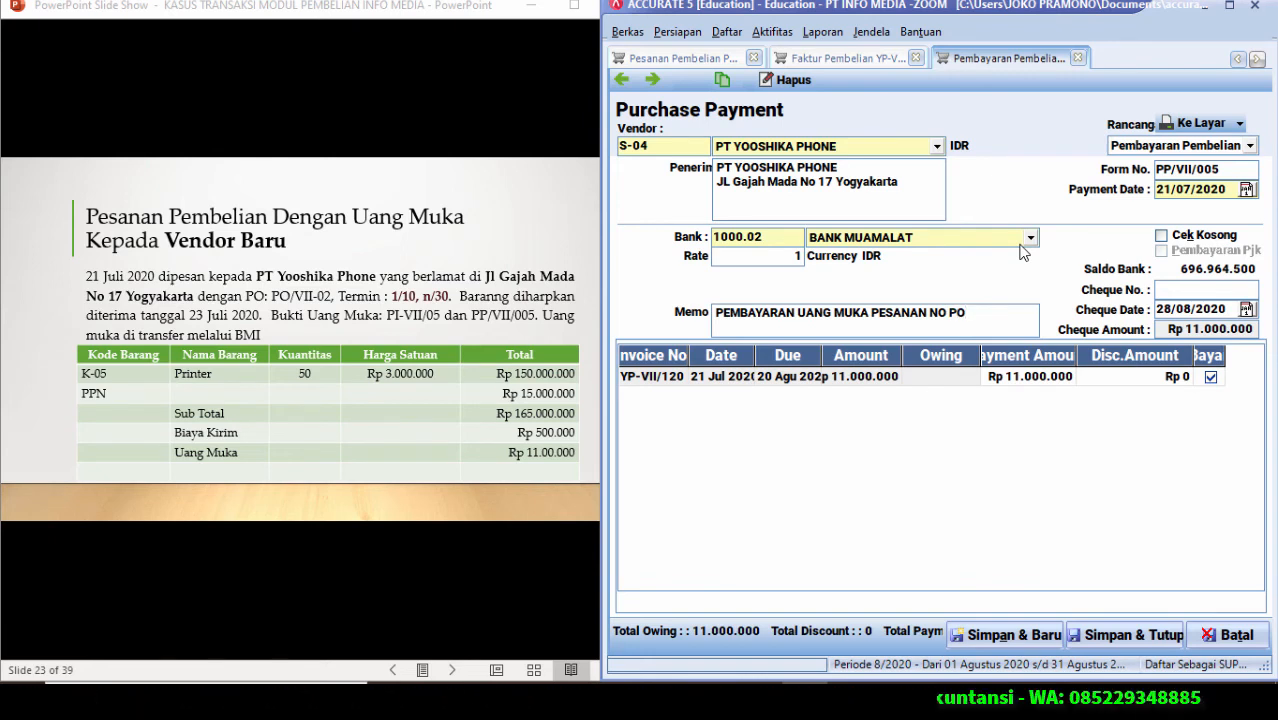
{"action": "type", "text": "VII"}
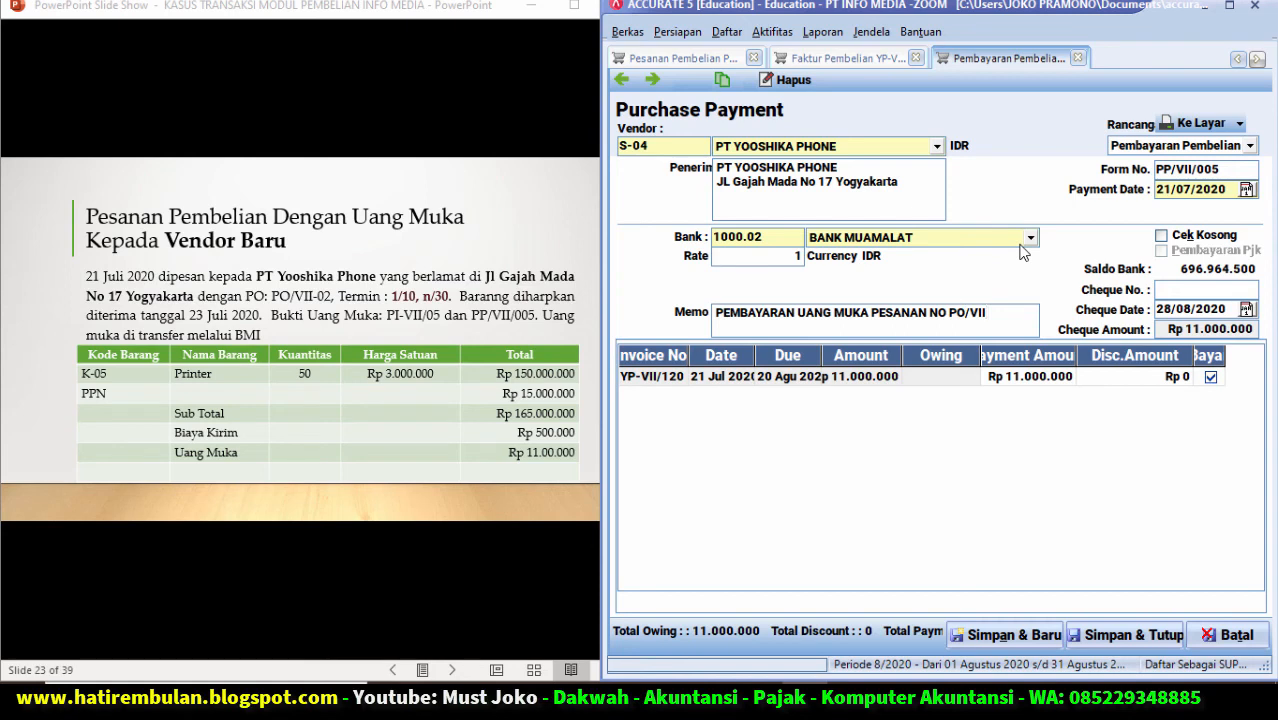
{"action": "type", "text": "-02, "}
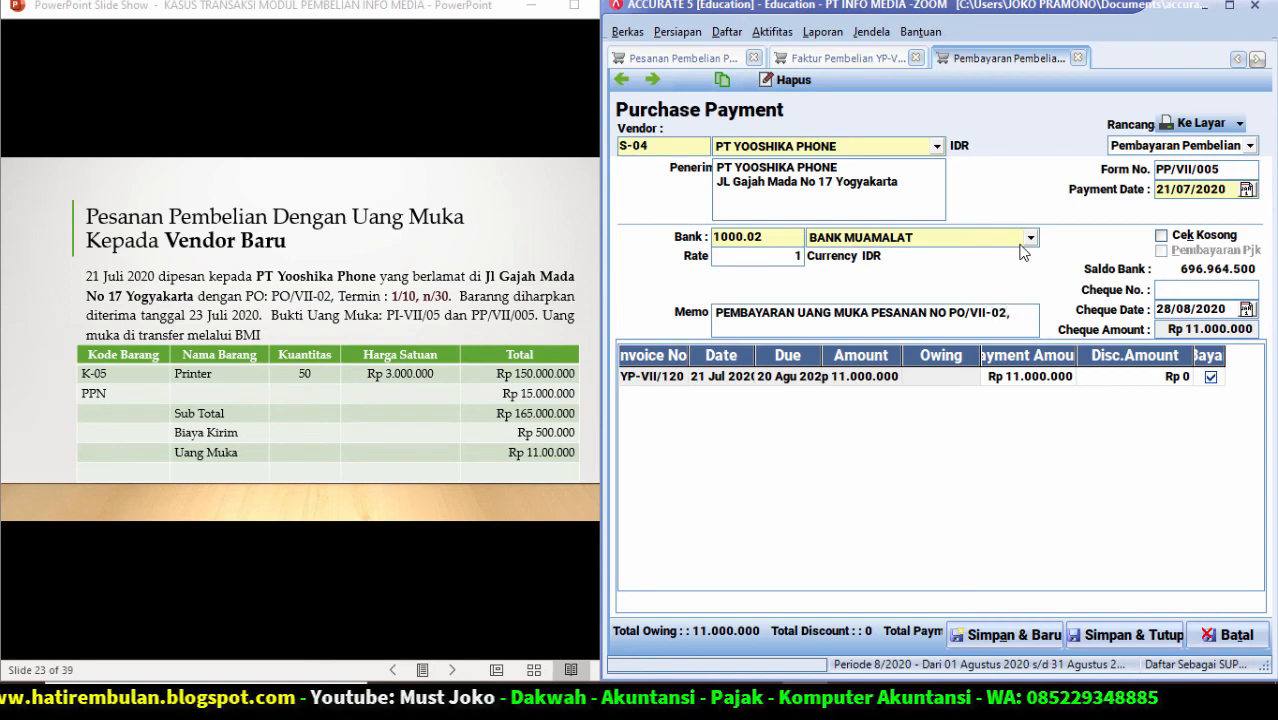
{"action": "type", "text": "PI"}
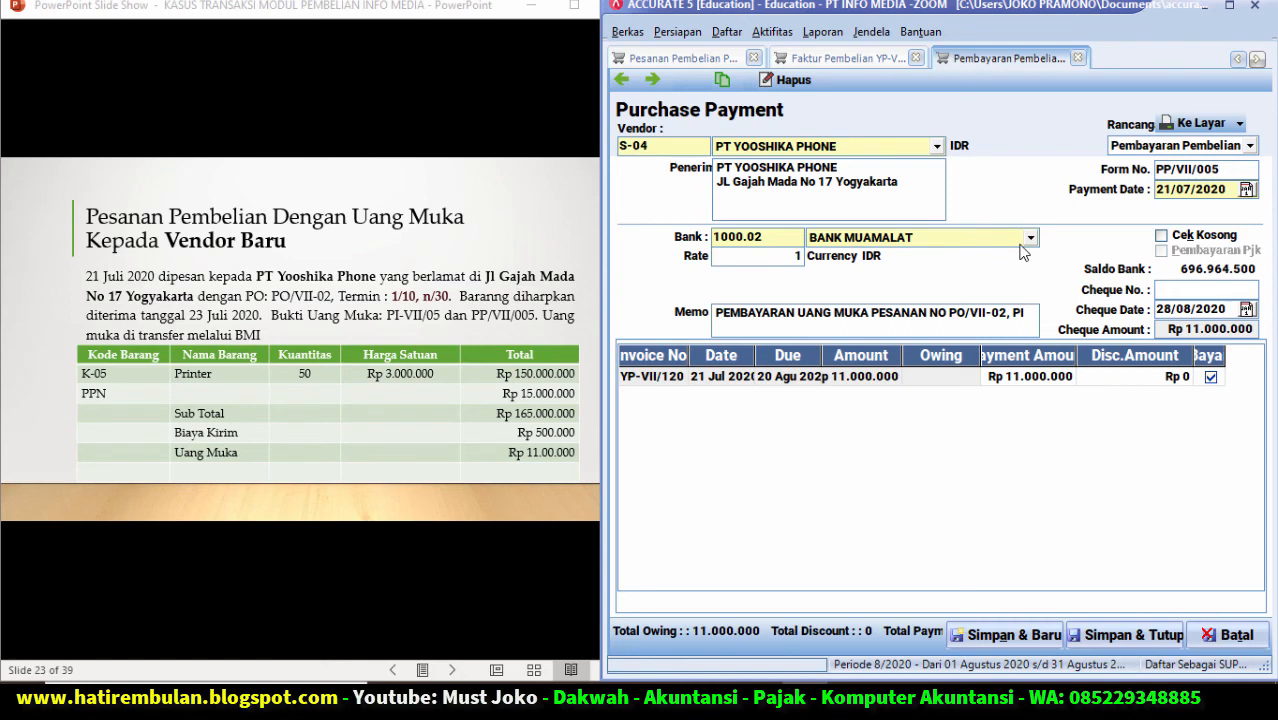
{"action": "type", "text": "-V"}
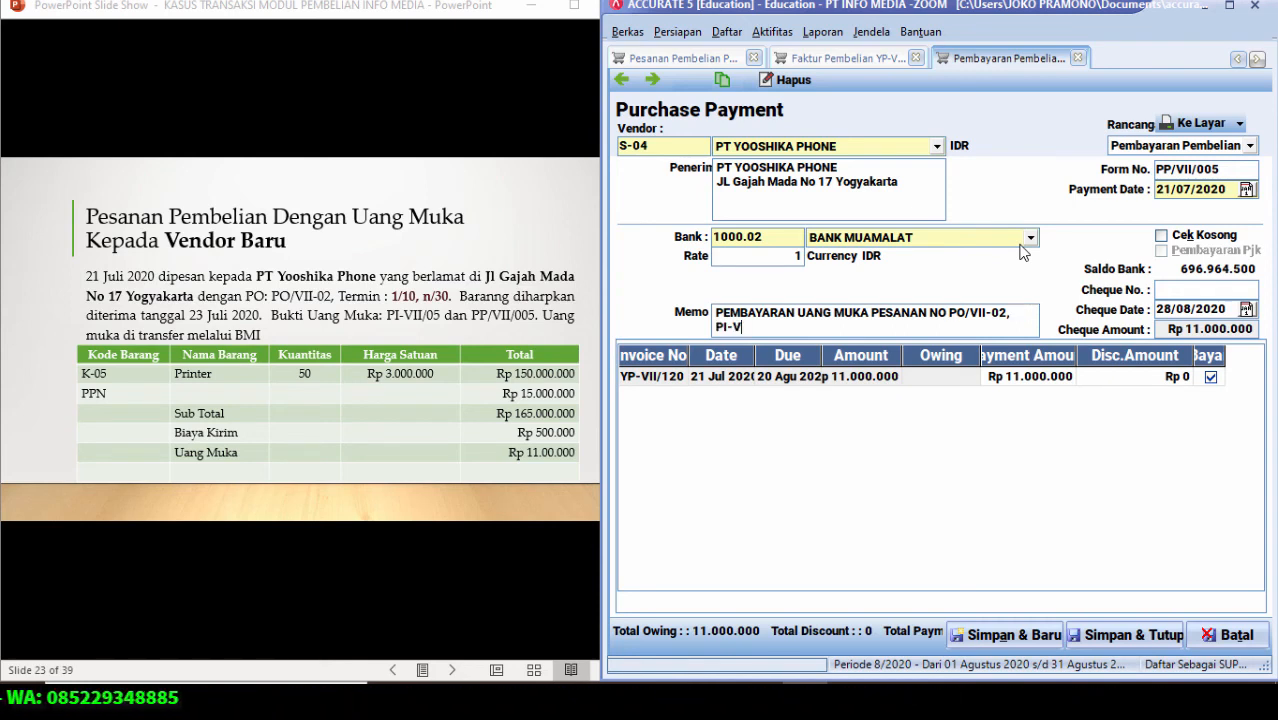
{"action": "type", "text": "II/"}
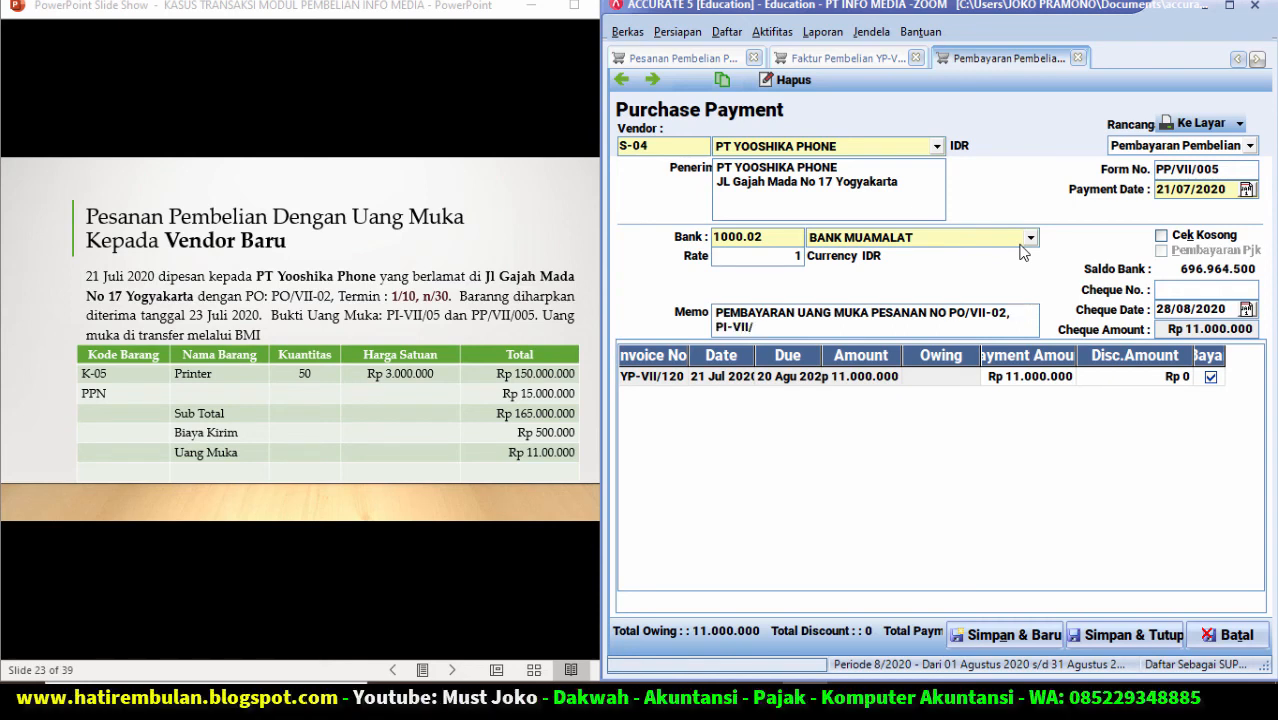
{"action": "type", "text": "05"}
{"action": "key", "text": "Tab"}
{"action": "key", "text": "Tab"}
{"action": "key", "text": "Tab"}
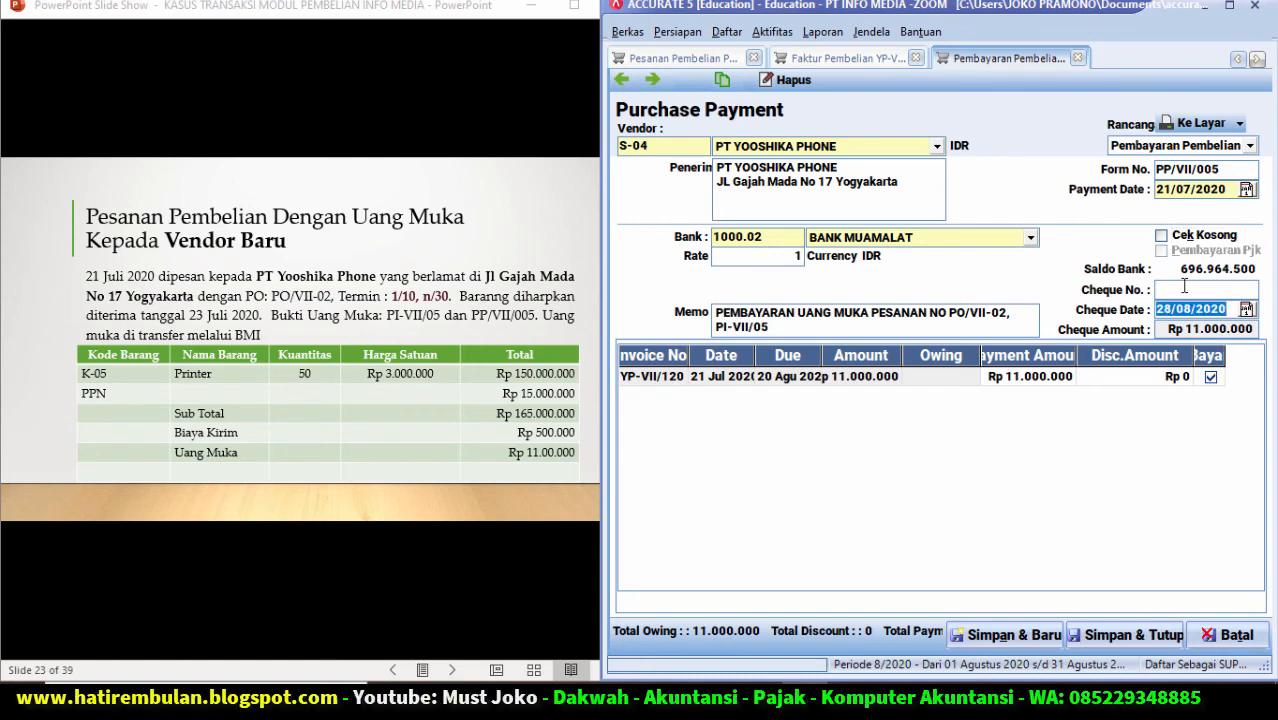
Step: Set the cheque date of the supplier payment to 21/07/2020, keeping the cheque amount as filled in
{"action": "type", "text": "21/07/"}
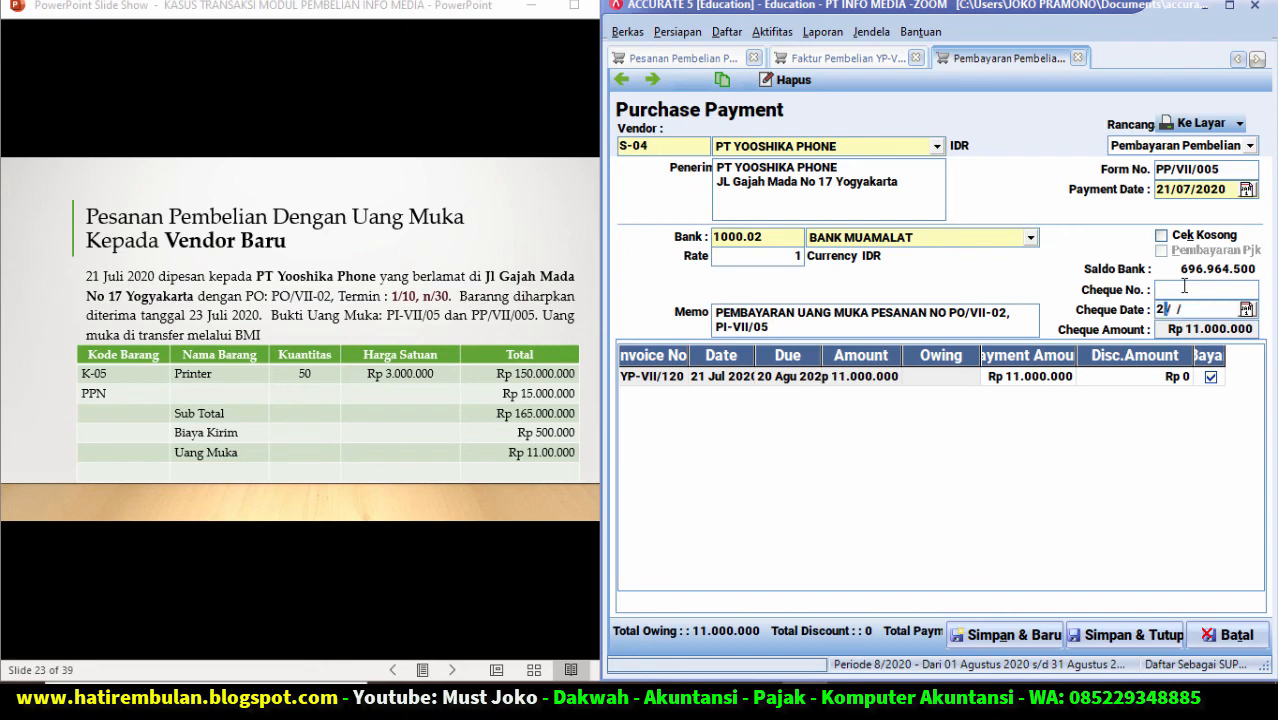
{"action": "type", "text": "2020"}
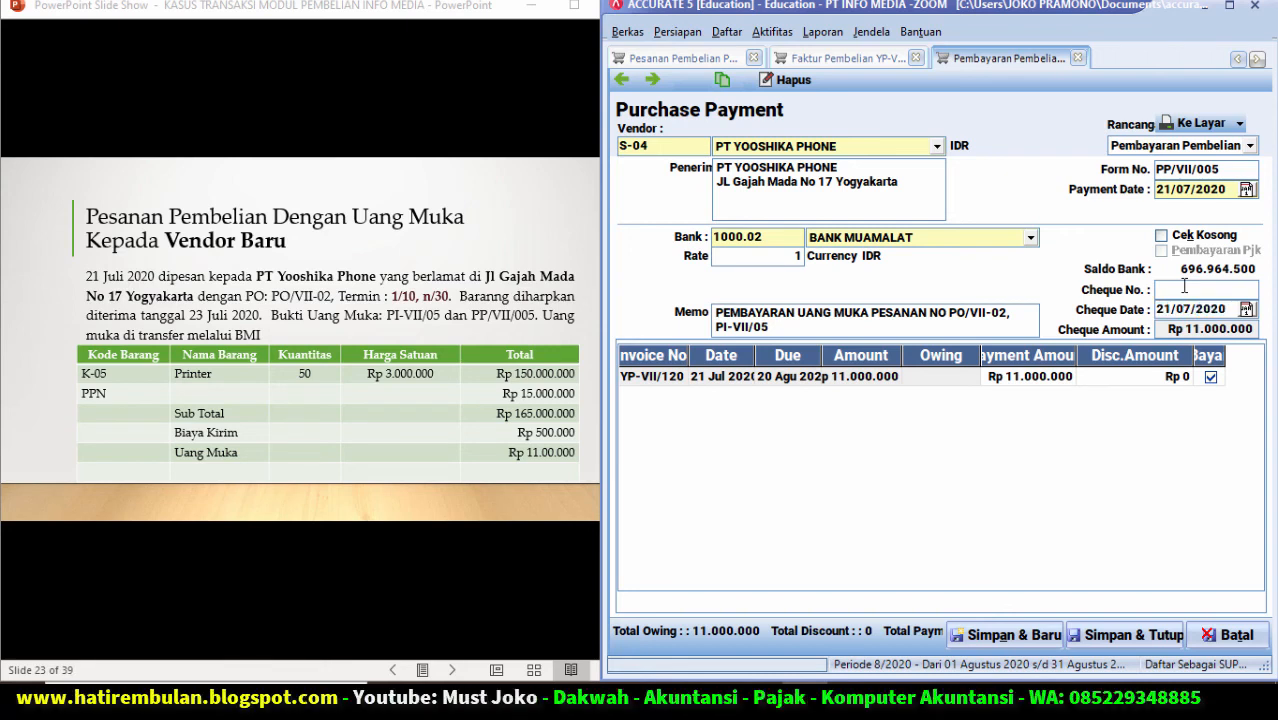
{"action": "key", "text": "Tab"}
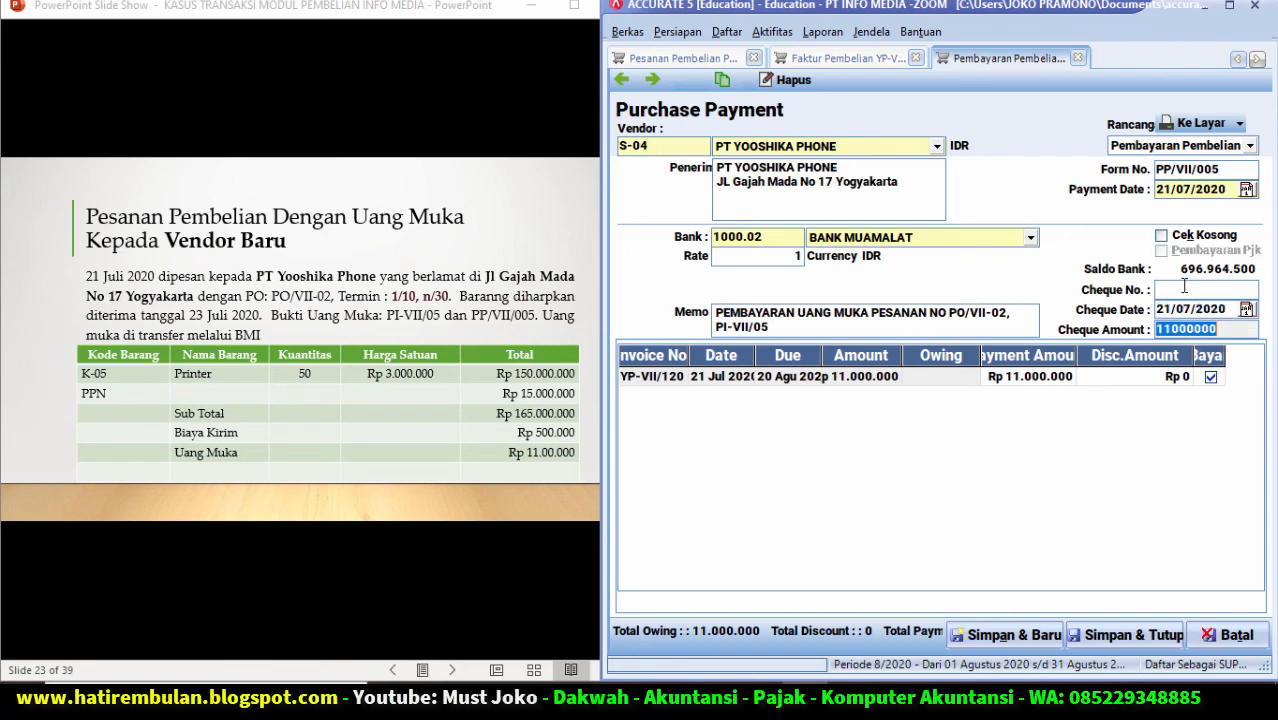
{"action": "key", "text": "Tab"}
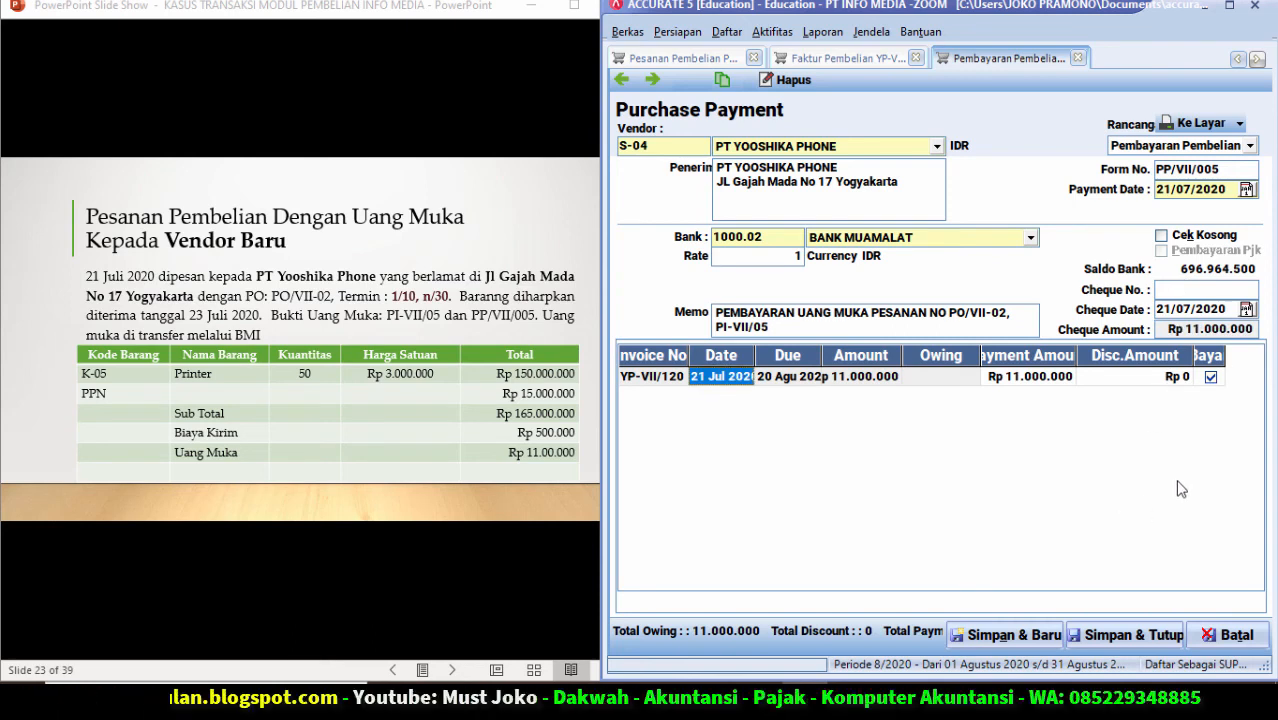
Step: Save and close the supplier payment, the down payment invoice and the purchase order
{"action": "left_click", "coordinate": [1110, 636]}
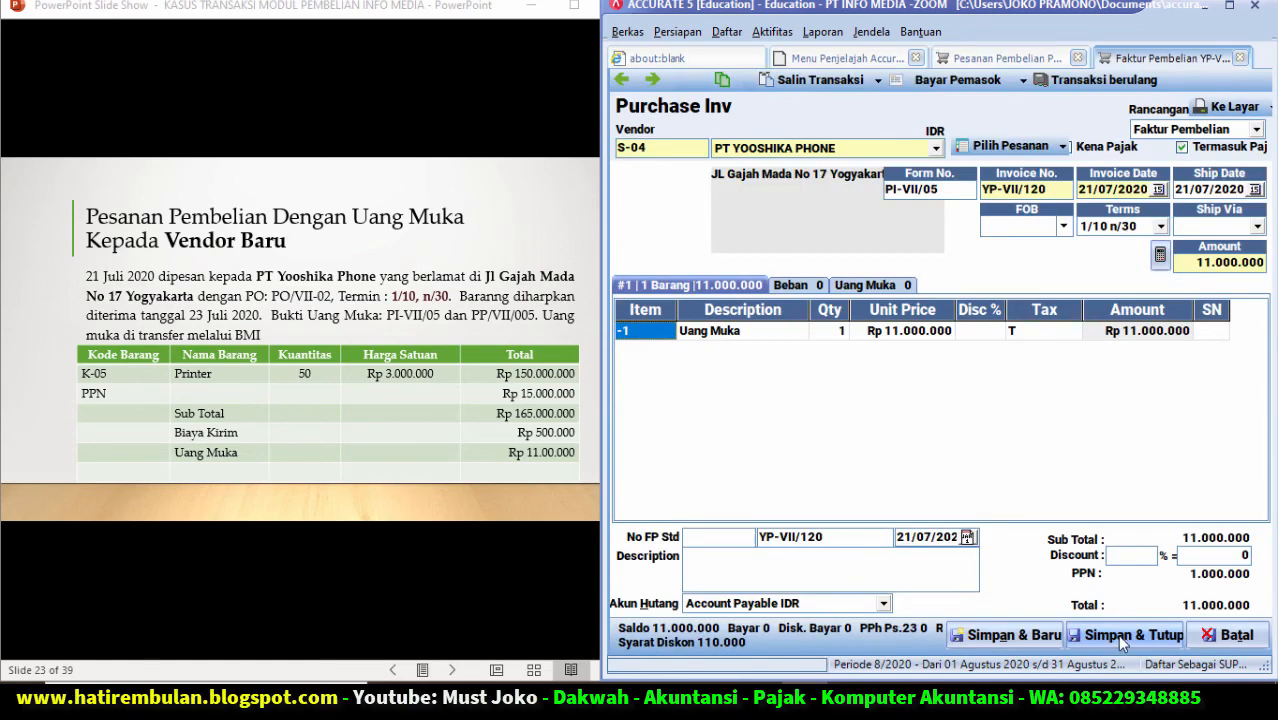
{"action": "left_click", "coordinate": [1122, 640]}
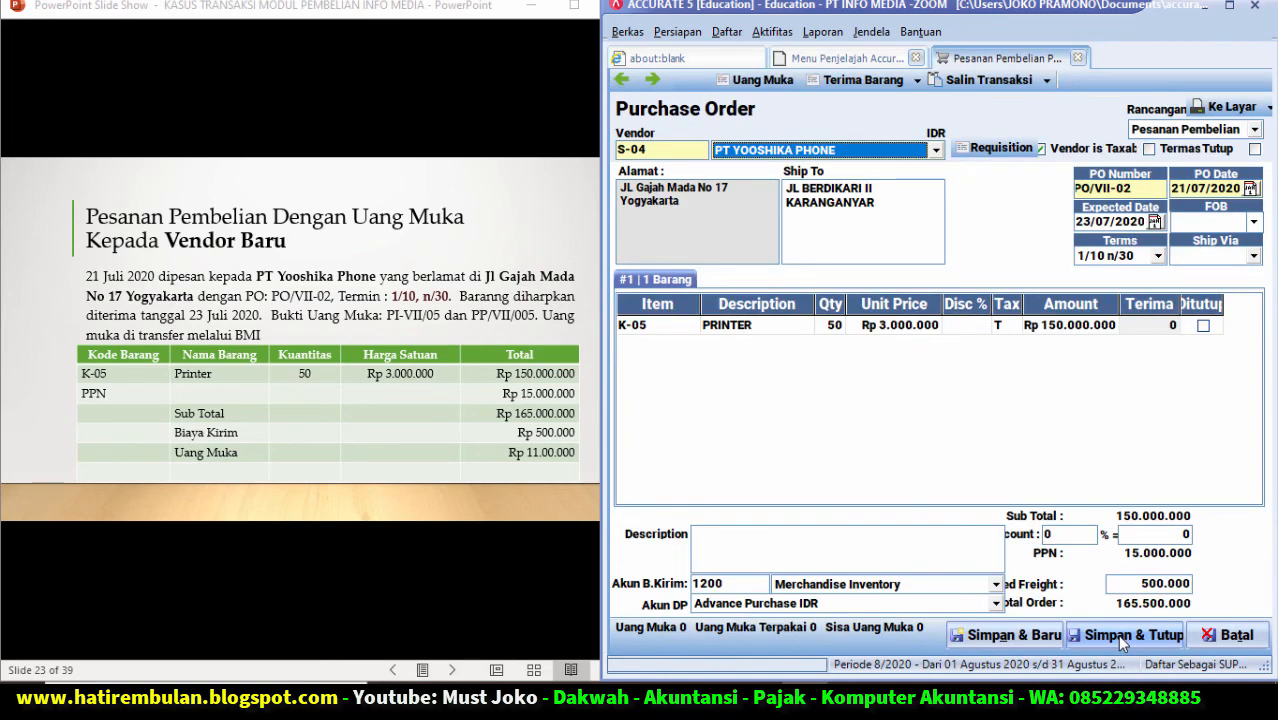
{"action": "left_click", "coordinate": [1121, 637]}
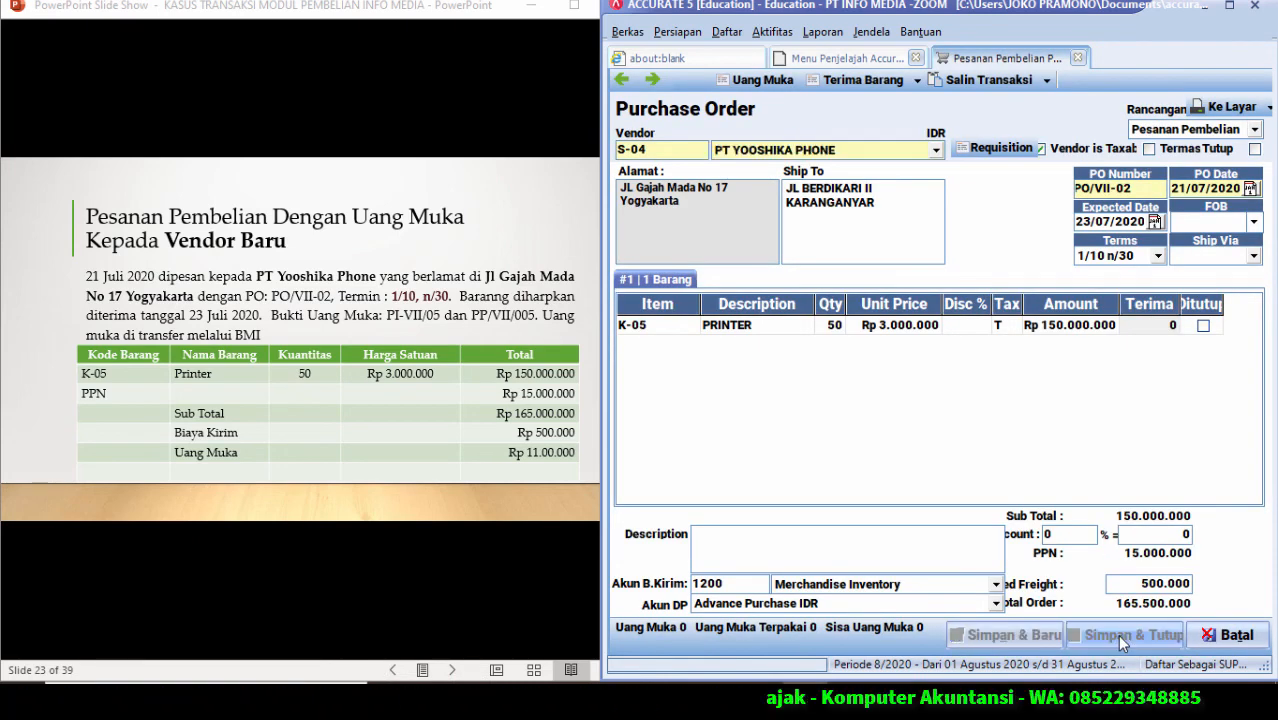